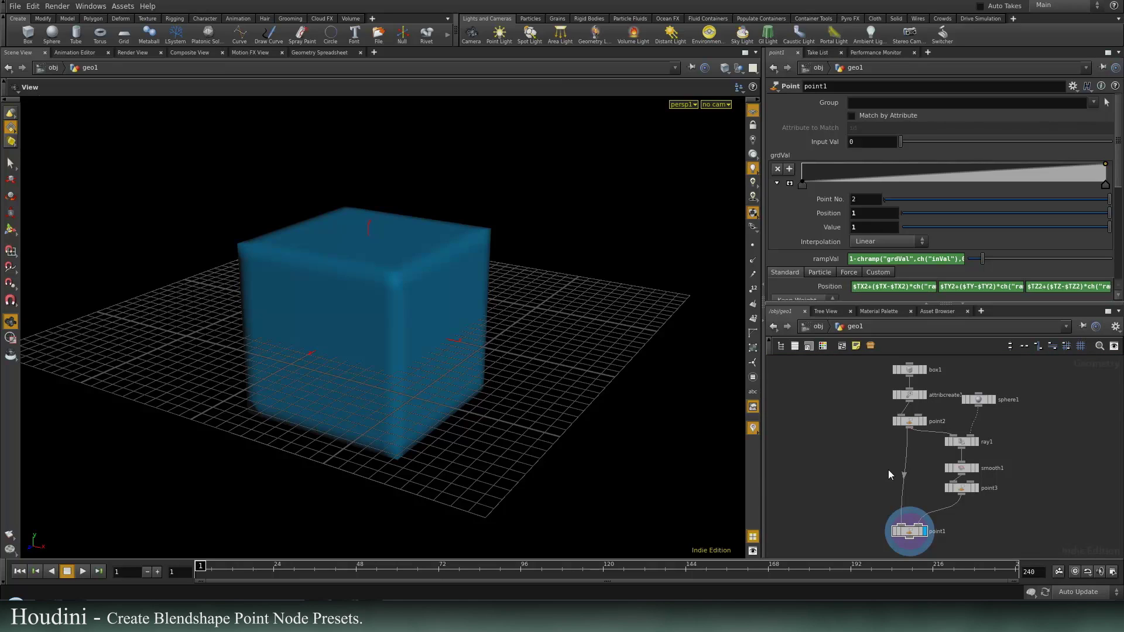
# Vary point1's Input Val between 0 and 1 to preview the blend from box to sphere
pyautogui.moveTo(893, 477)
pyautogui.mouseDown(button='middle')
pyautogui.moveTo(865, 466)
pyautogui.moveTo(880, 480)
pyautogui.mouseUp(button='middle')
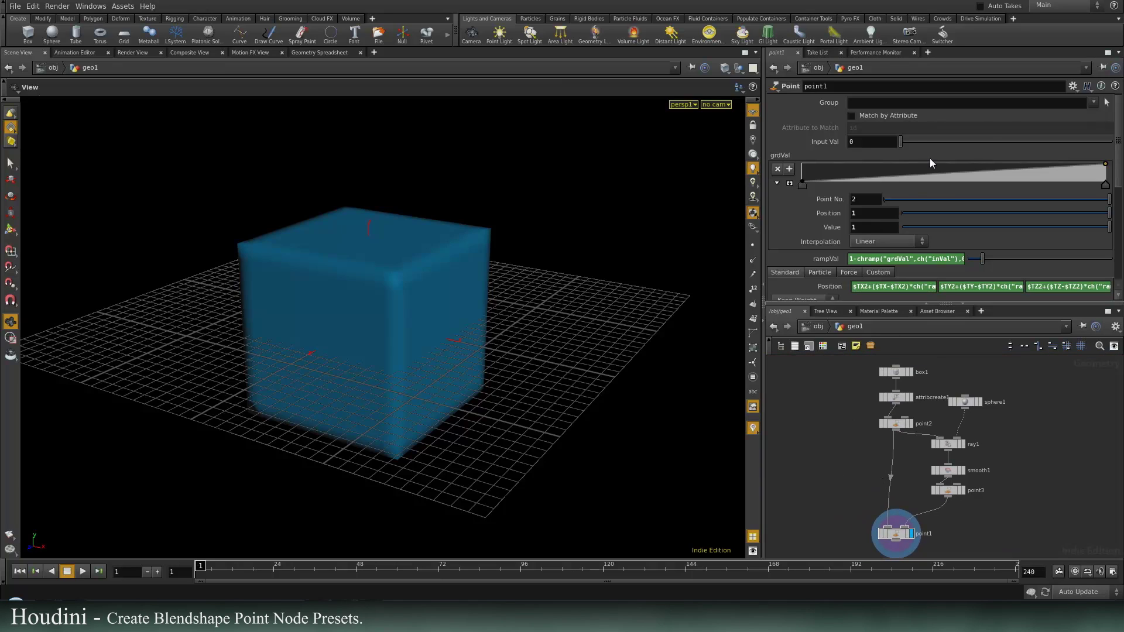
pyautogui.moveTo(904, 141); pyautogui.dragTo(1044, 153)
pyautogui.moveTo(1112, 151); pyautogui.dragTo(989, 181)
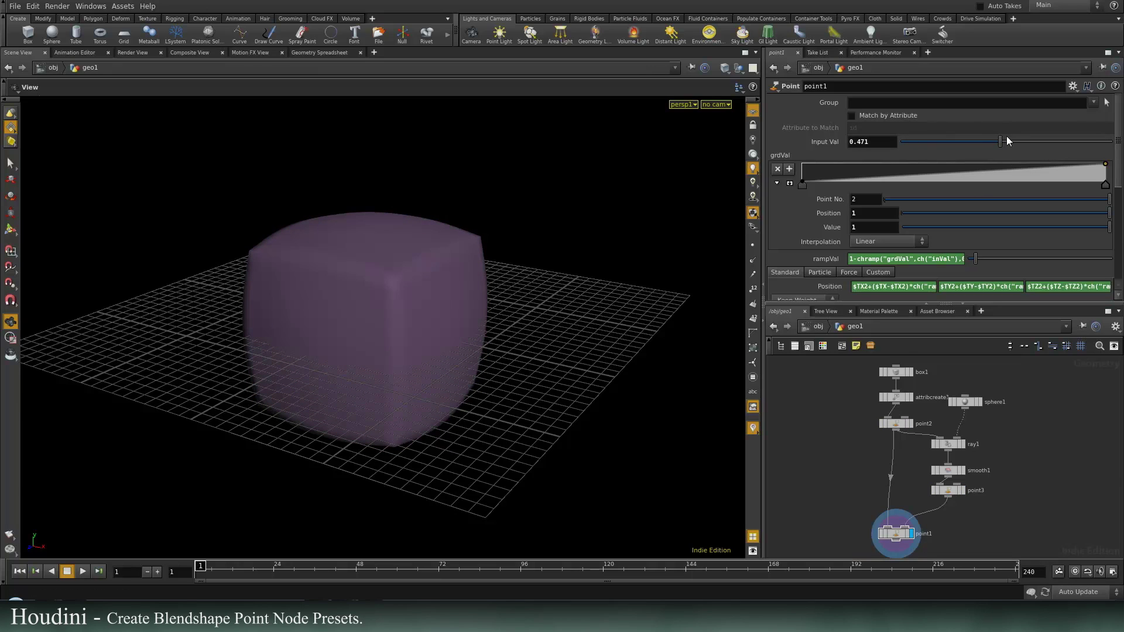
pyautogui.moveTo(1081, 141); pyautogui.dragTo(950, 142)
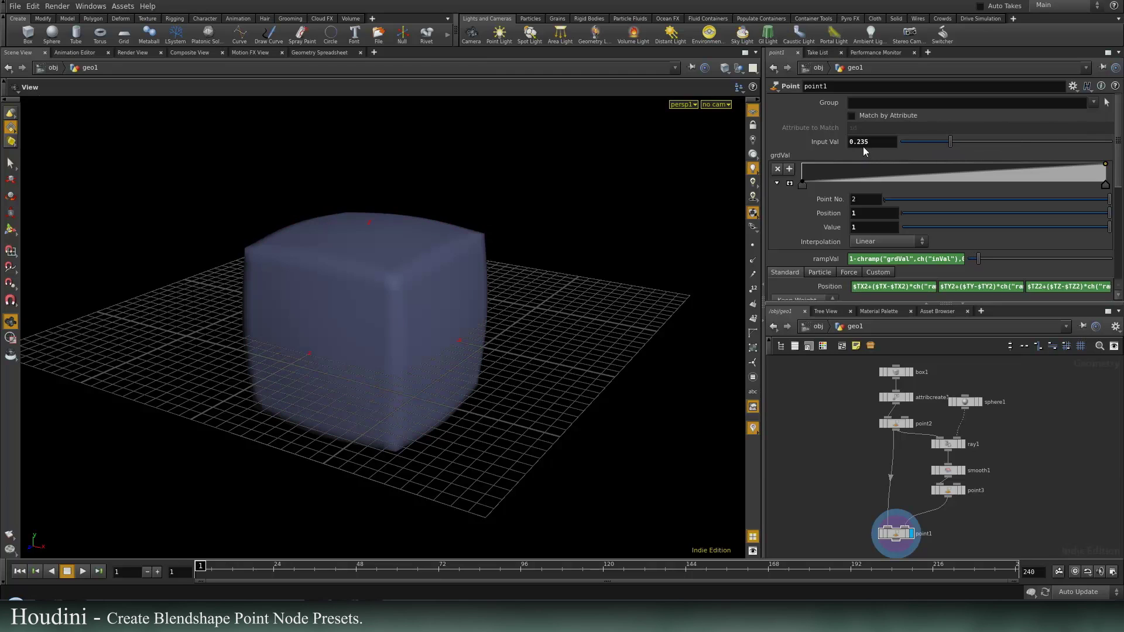
# Set point1's Input Val to the expression $BBY
pyautogui.moveTo(878, 141); pyautogui.dragTo(788, 145)
pyautogui.write('$BBY')
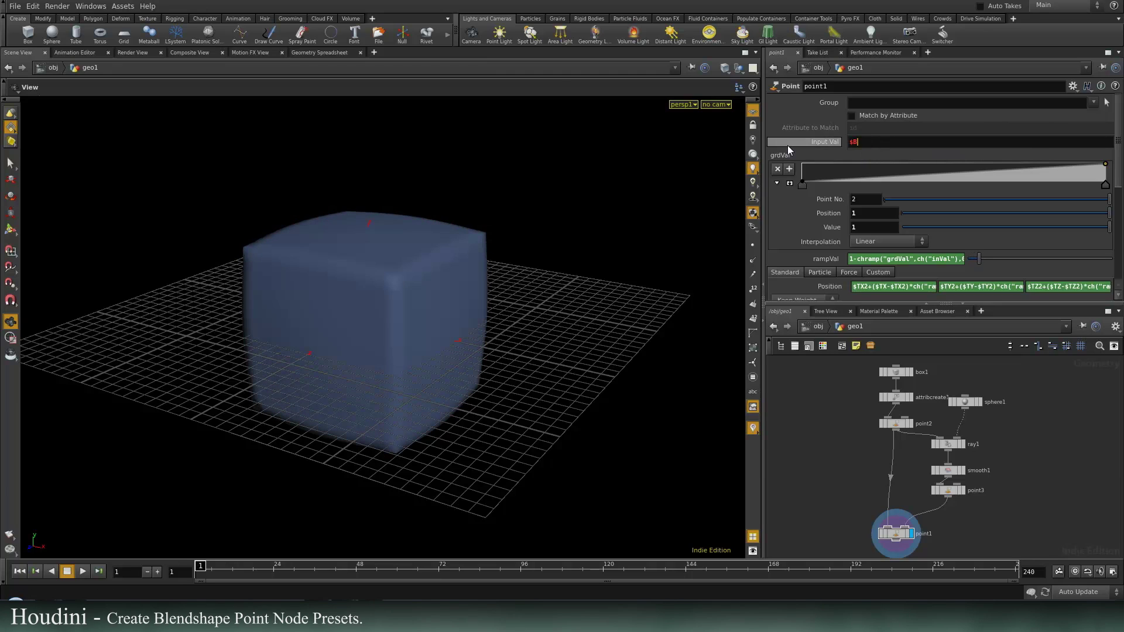
pyautogui.press('Return')
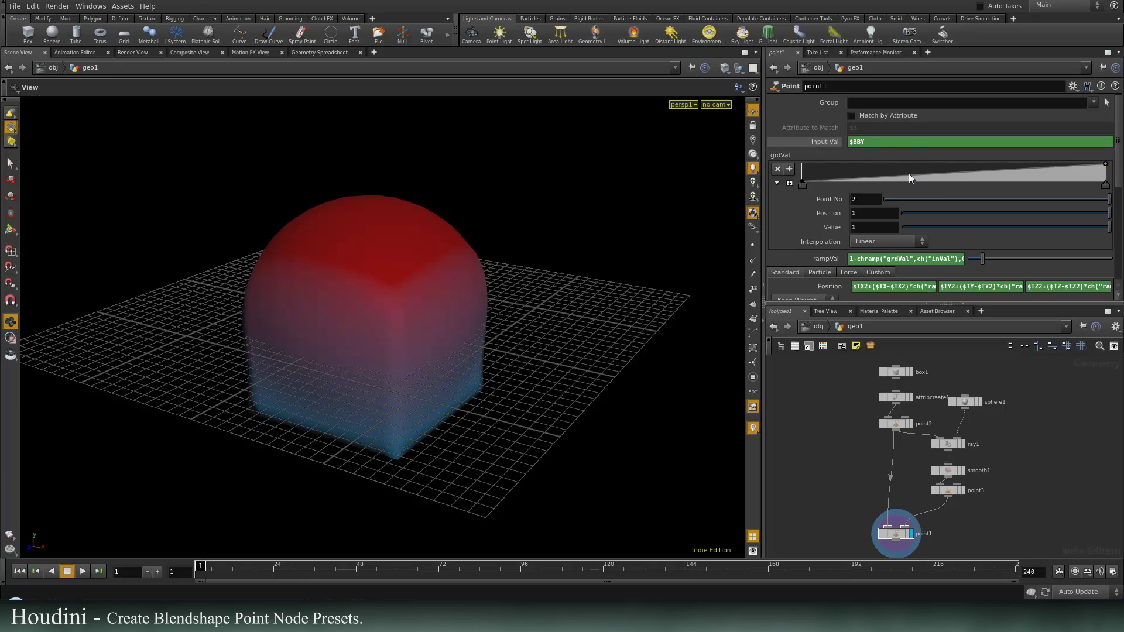
# Try adding a control point to point1's grdVal ramp at about position 0.42 and value 0.37
pyautogui.click(910, 174)
pyautogui.moveTo(897, 169)
pyautogui.mouseDown()
pyautogui.moveTo(836, 160)
pyautogui.moveTo(994, 146)
pyautogui.moveTo(1098, 185)
pyautogui.moveTo(1063, 171)
pyautogui.moveTo(916, 175)
pyautogui.moveTo(917, 165)
pyautogui.mouseUp()
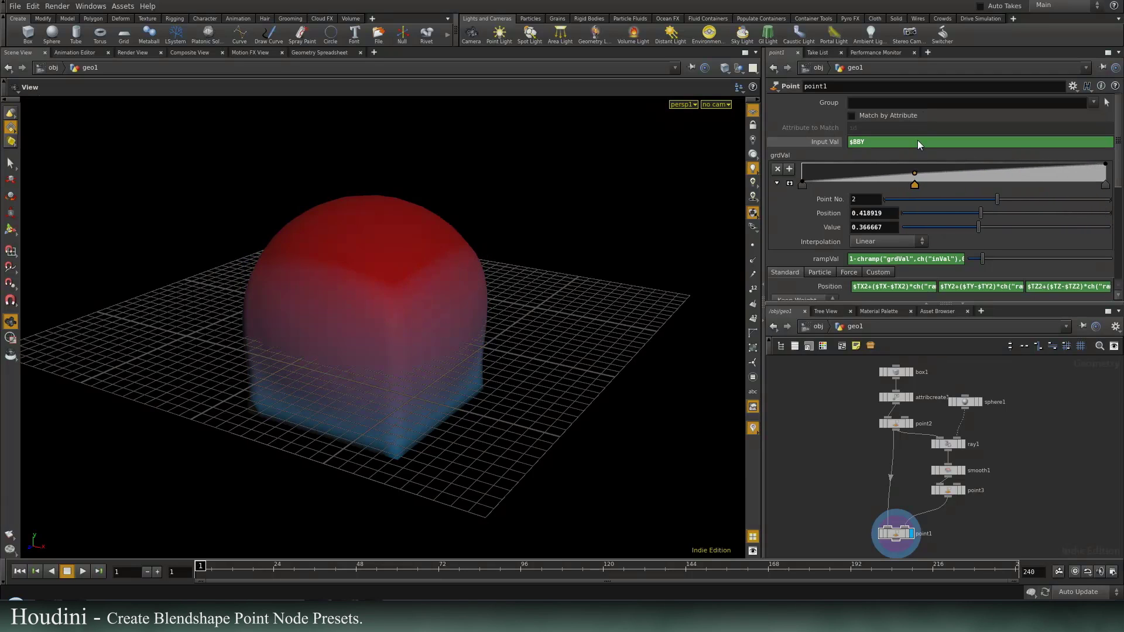
pyautogui.moveTo(925, 73); pyautogui.dragTo(926, 73)
# Examine point1's ramp, position and color expressions, along with its Standard and Particle attribute settings
pyautogui.moveTo(258, 379); pyautogui.dragTo(361, 336)
pyautogui.scroll(-3, 904, 228)
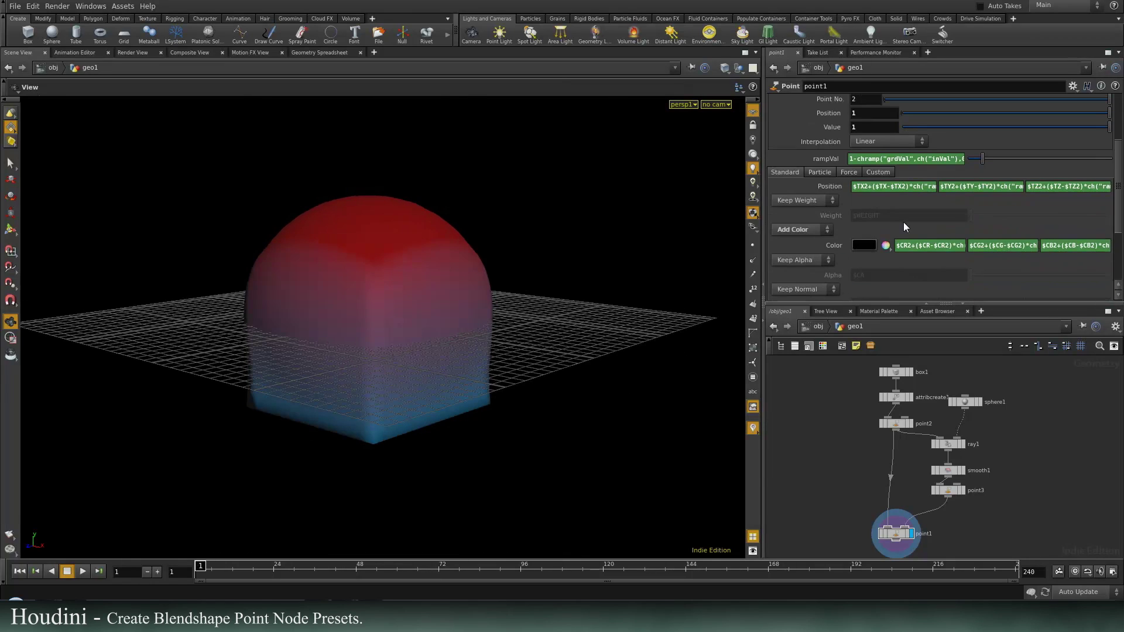
pyautogui.scroll(-2, 932, 218)
pyautogui.scroll(-2, 874, 223)
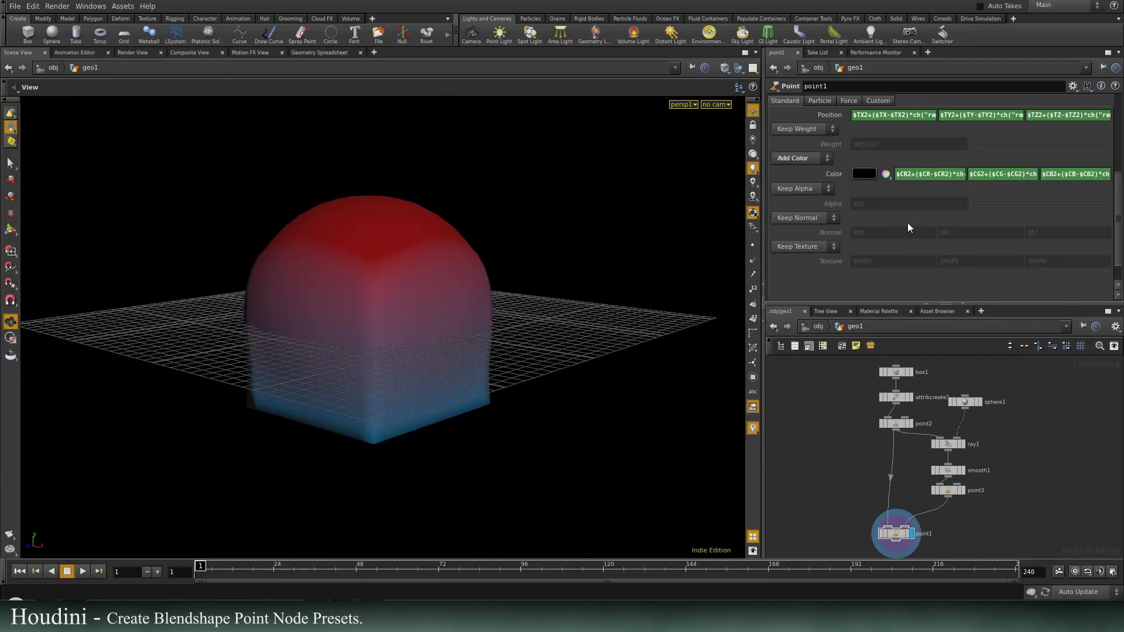
pyautogui.click(1073, 86)
pyautogui.click(844, 285)
pyautogui.click(822, 116)
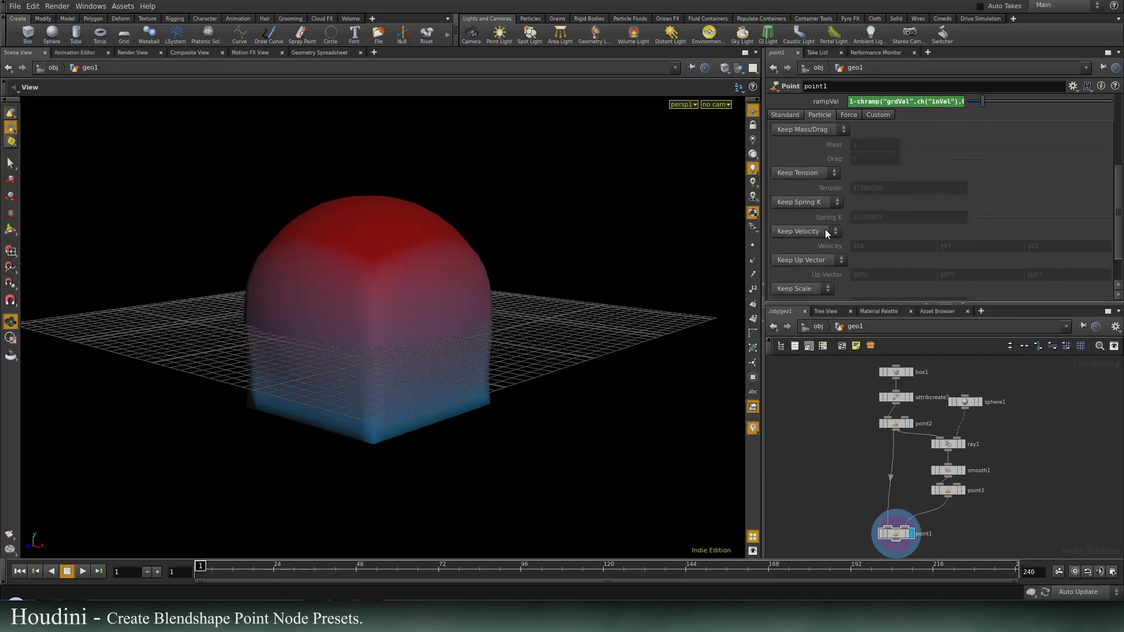
pyautogui.click(783, 115)
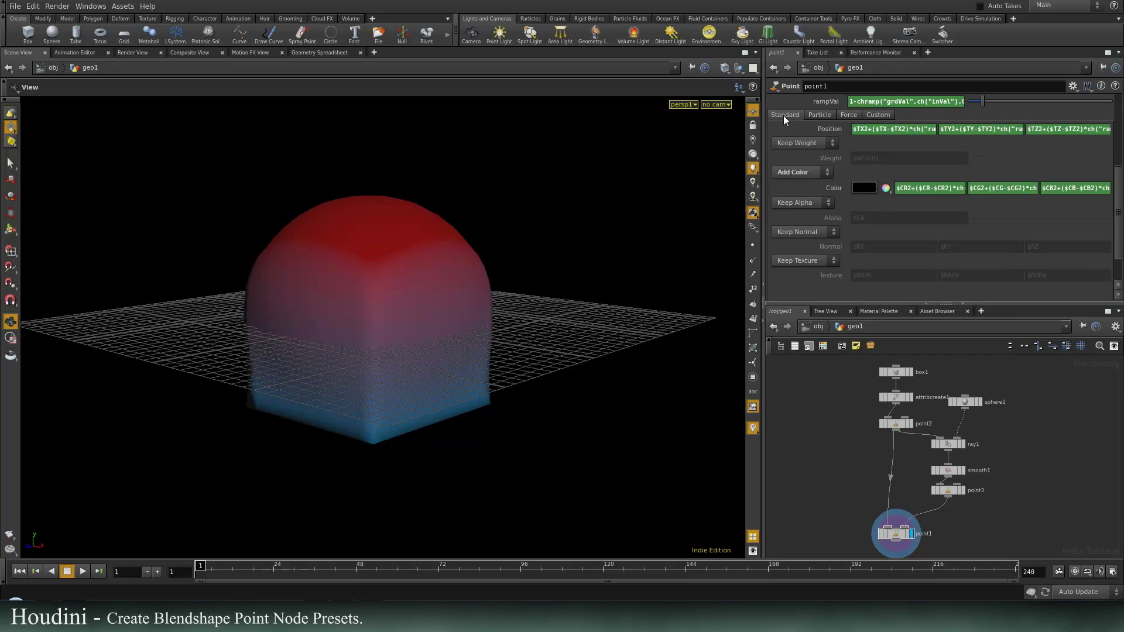
pyautogui.scroll(5, 851, 227)
pyautogui.scroll(3, 901, 219)
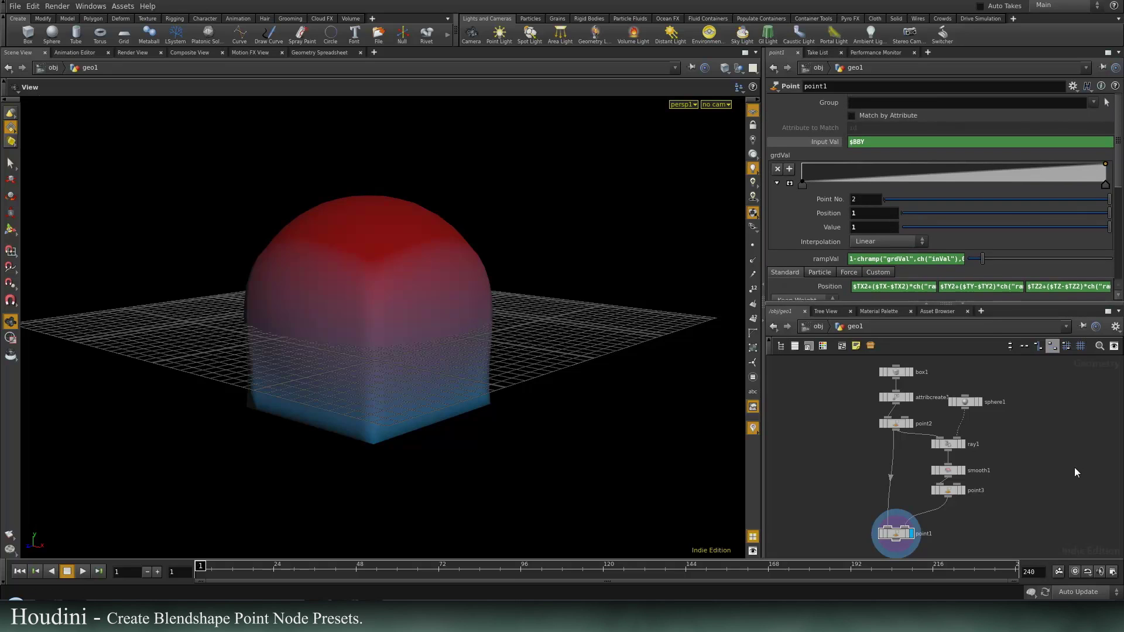
# Add a Point VOP node beside point1 and look inside its network
pyautogui.scroll(4, 992, 469)
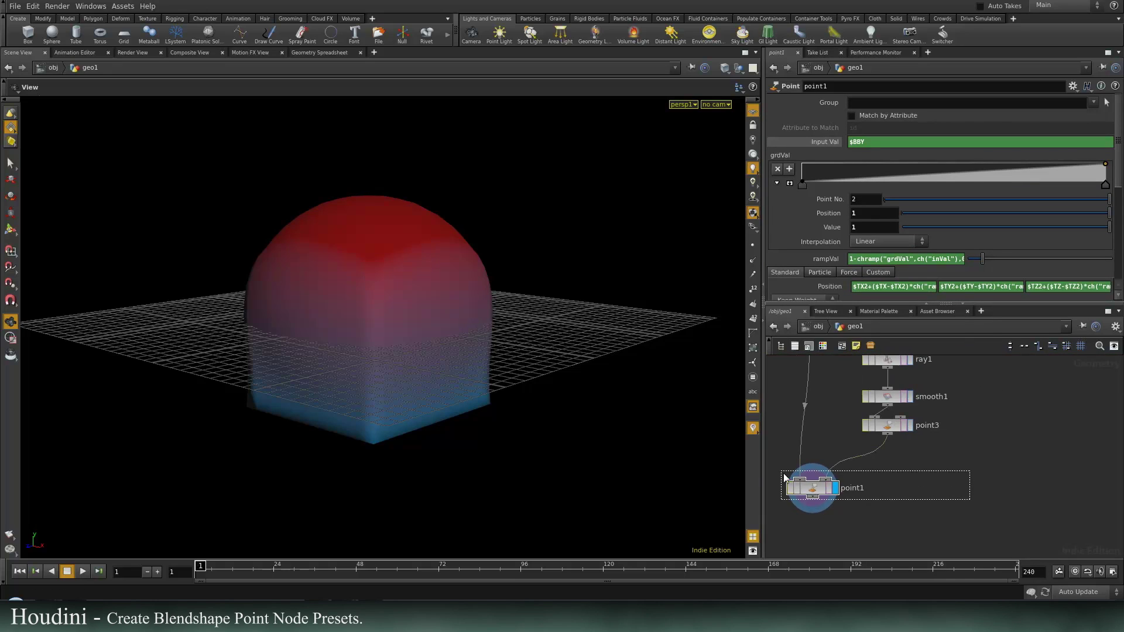
pyautogui.press('Tab')
pyautogui.write('point')
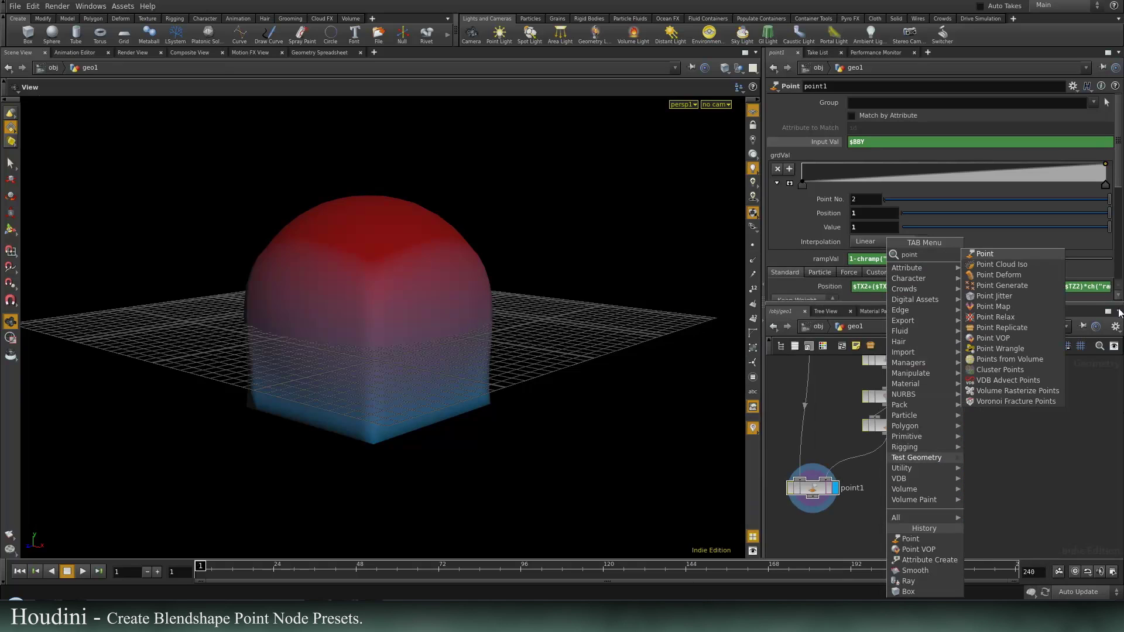
pyautogui.click(1069, 490)
pyautogui.press('Tab')
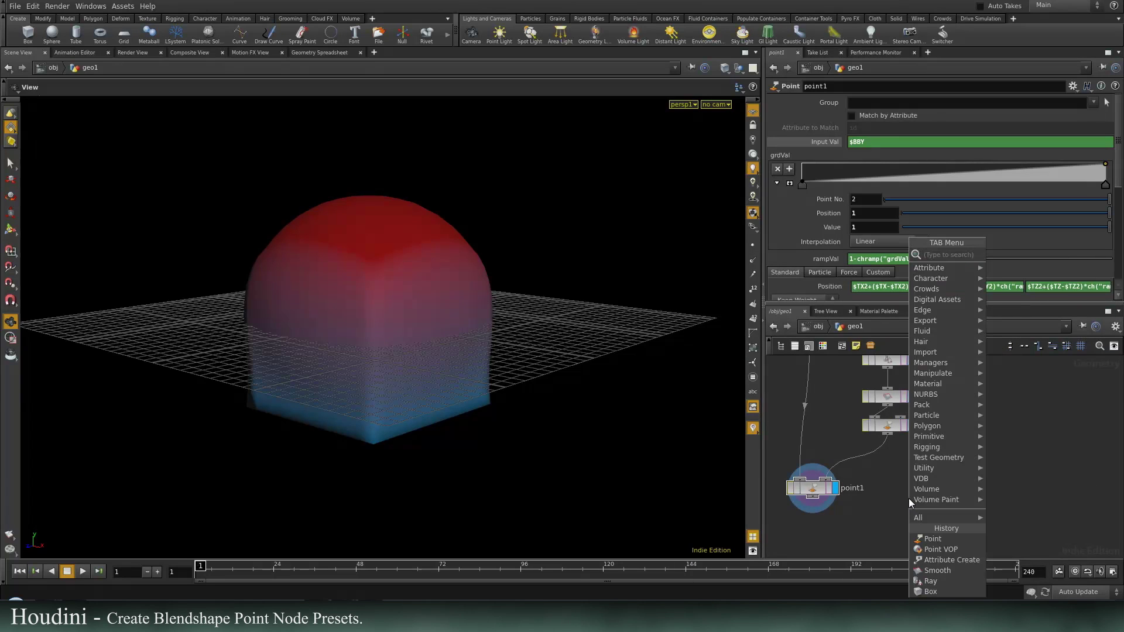
pyautogui.write('vop')
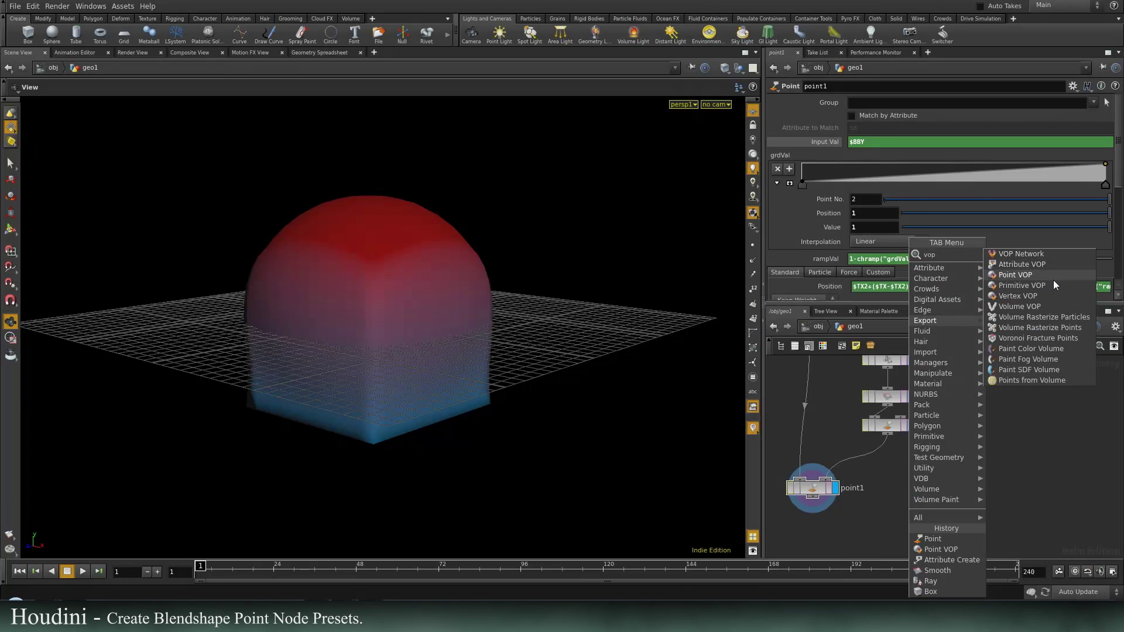
pyautogui.click(1052, 278)
pyautogui.click(910, 493)
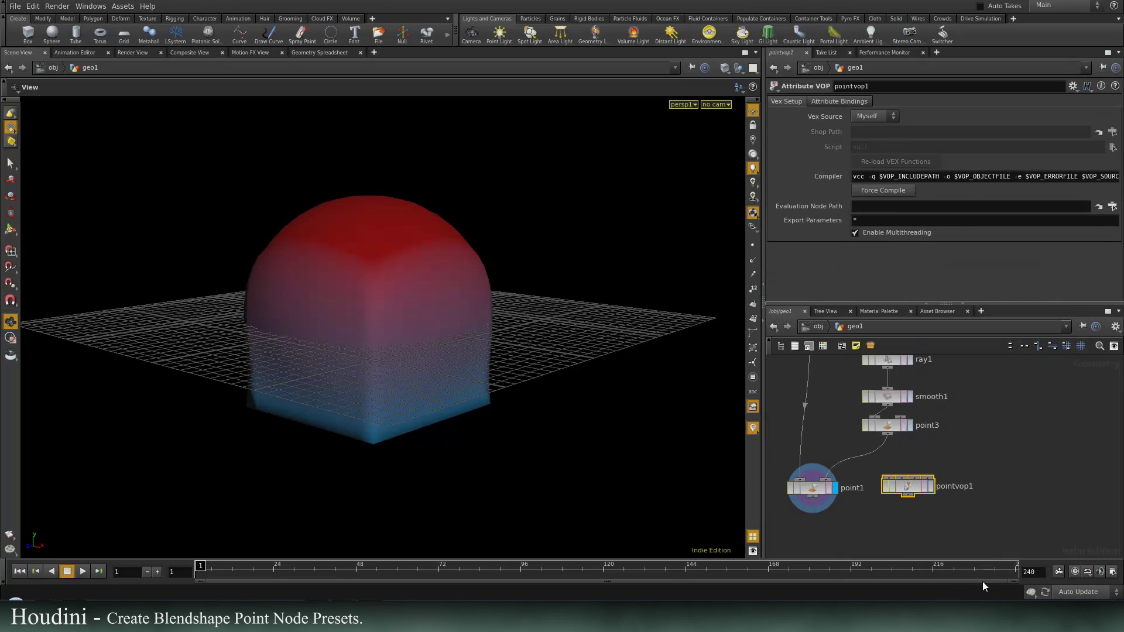
pyautogui.doubleClick(906, 490)
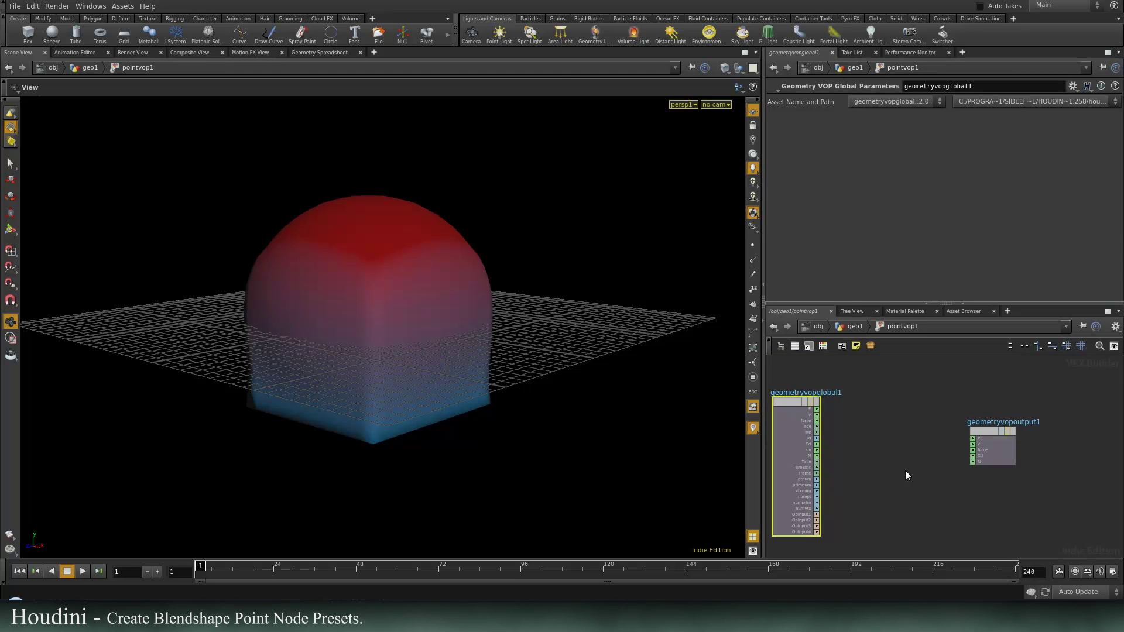
pyautogui.press('u')
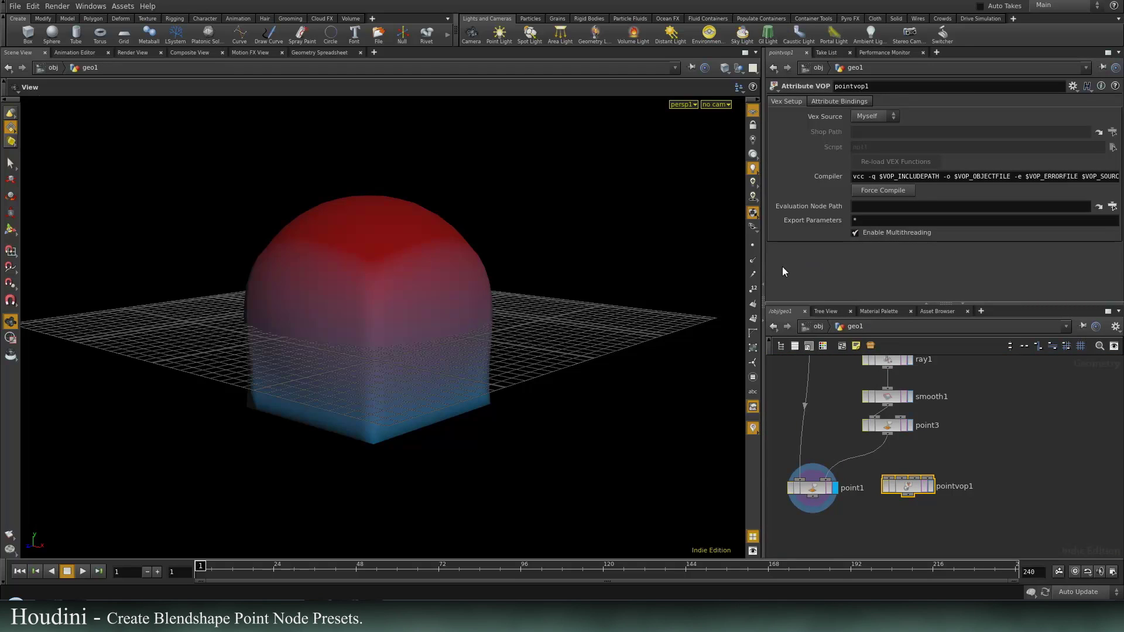
# Set point1's Input Val to the expression $RAND
pyautogui.click(813, 488)
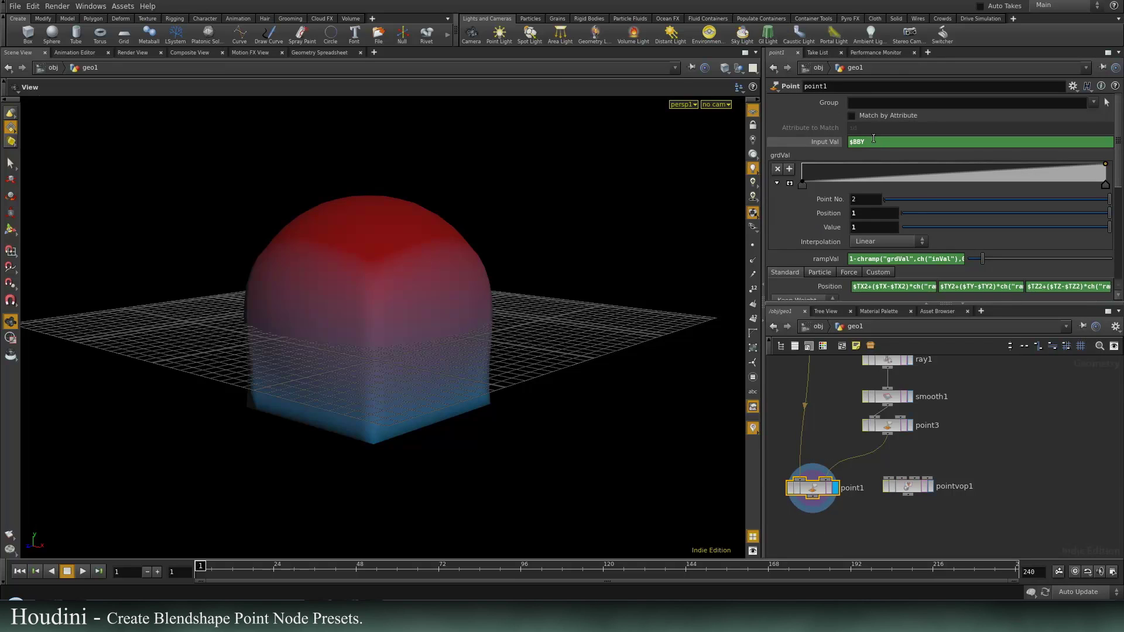
pyautogui.doubleClick(873, 141)
pyautogui.write('$RAND')
pyautogui.press('Return')
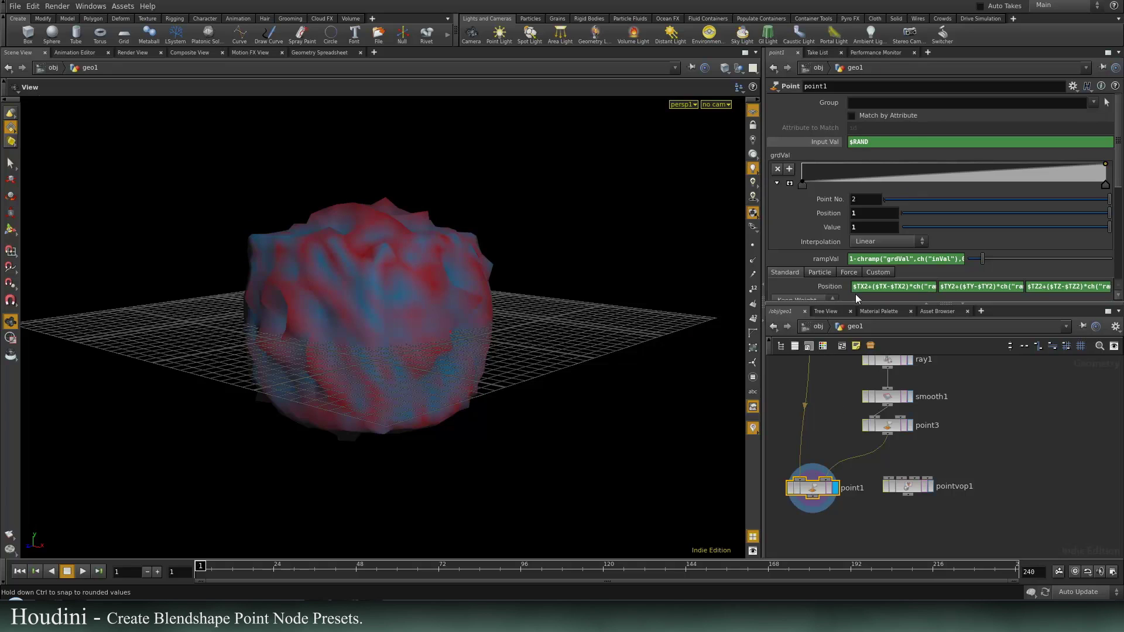
# Delete the pointvop1 node from the geometry network
pyautogui.moveTo(834, 382); pyautogui.dragTo(823, 506, button='middle')
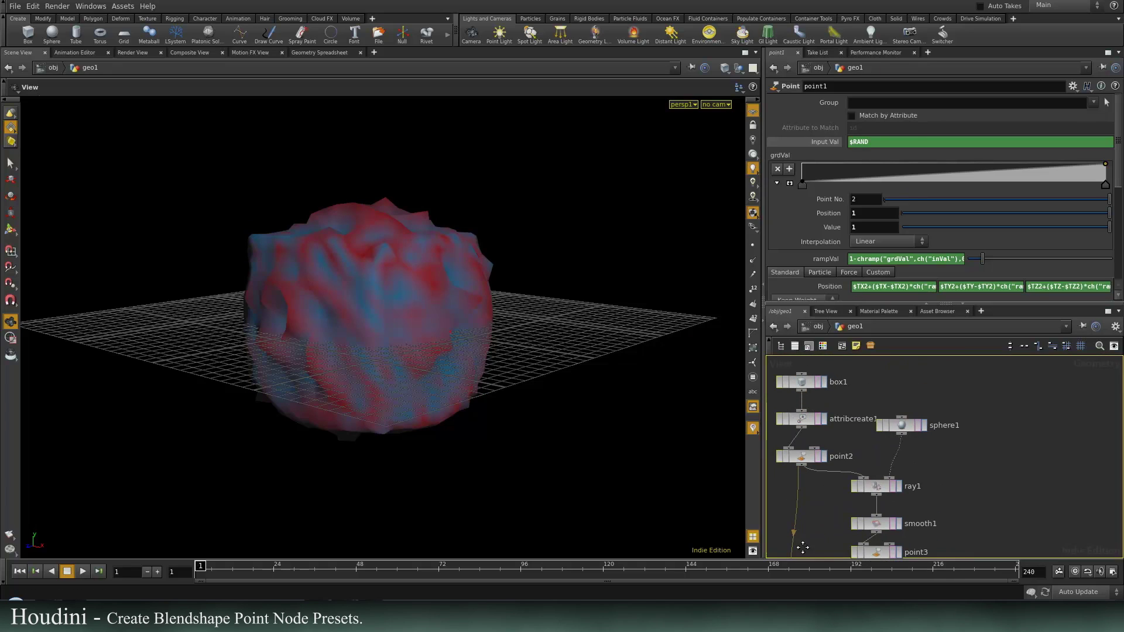
pyautogui.moveTo(797, 376); pyautogui.dragTo(823, 286, button='middle')
pyautogui.moveTo(941, 170); pyautogui.dragTo(916, 222)
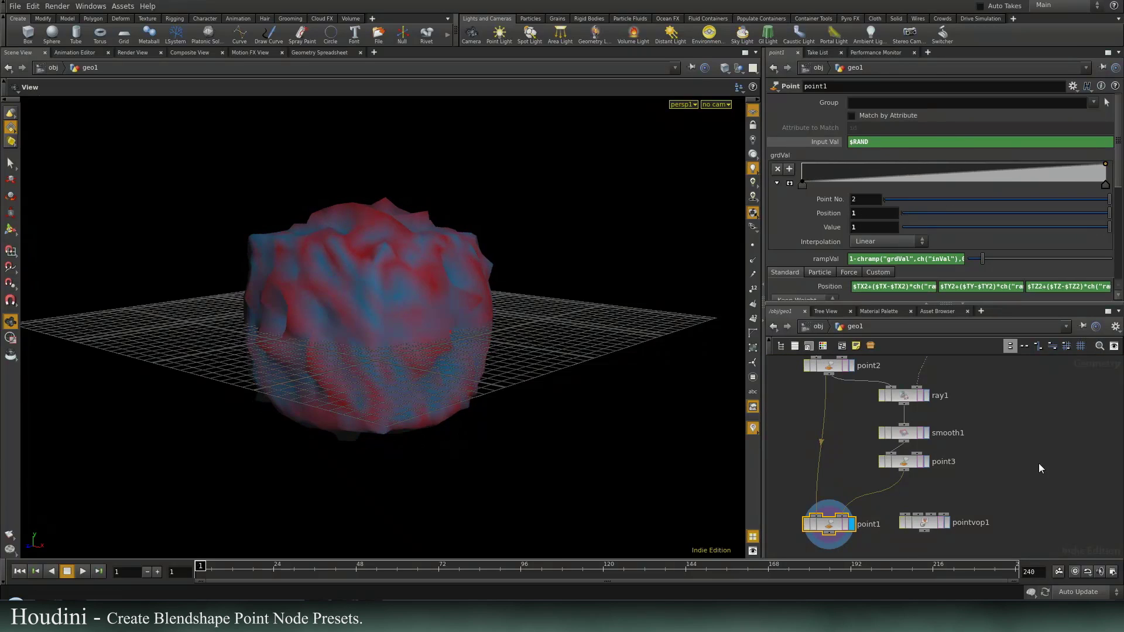
pyautogui.moveTo(1016, 509); pyautogui.dragTo(1024, 470, button='middle')
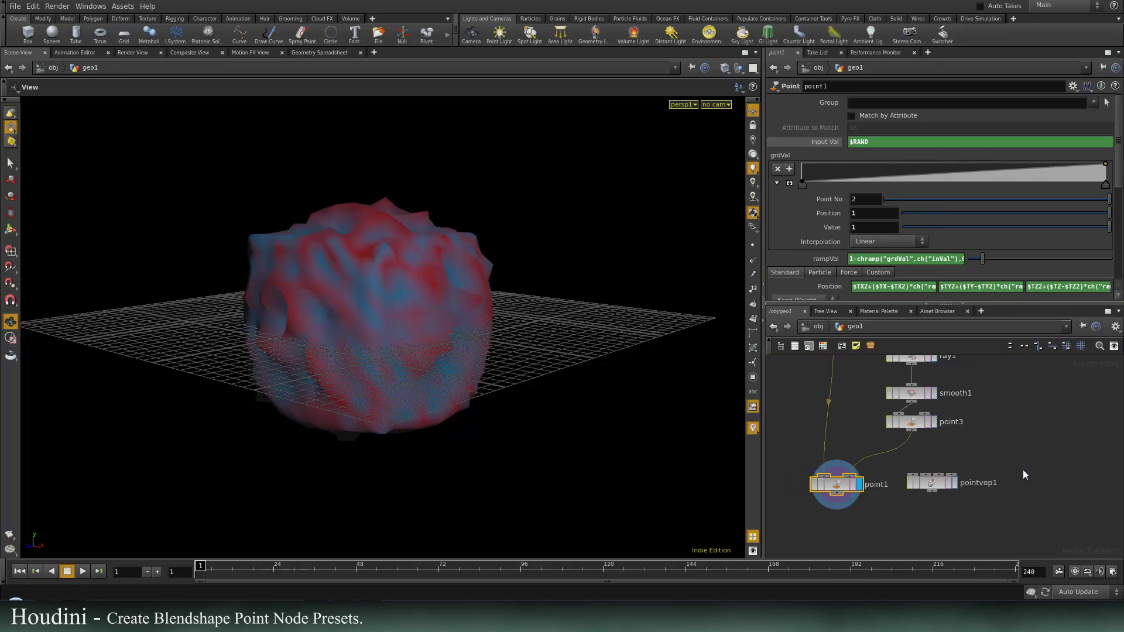
pyautogui.click(912, 478)
pyautogui.press('Delete')
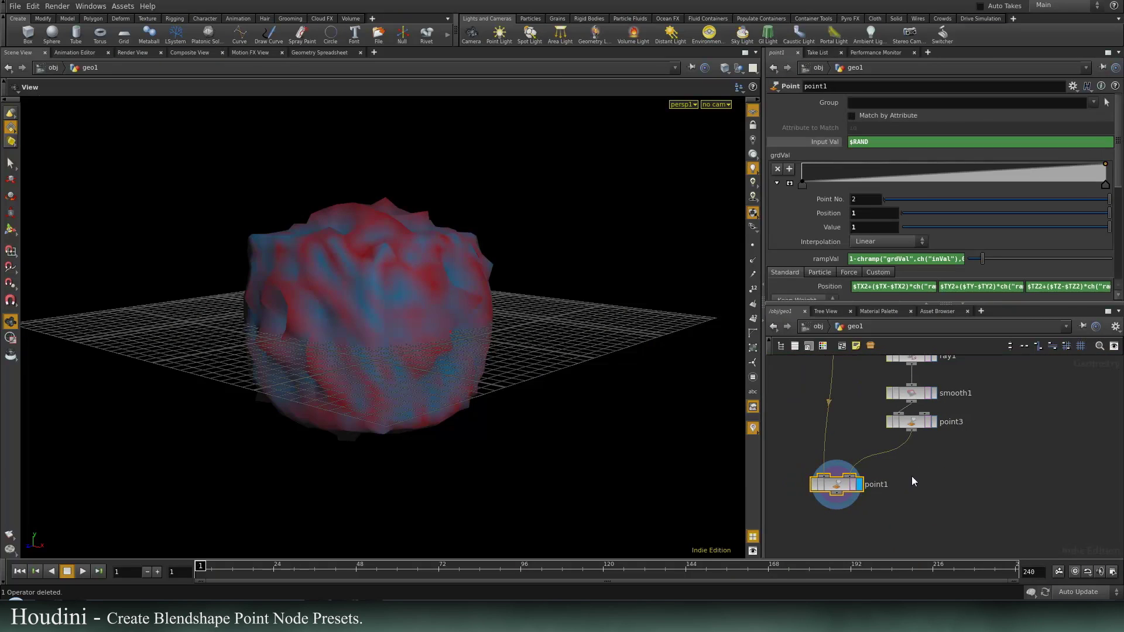
# Add a new Point node to the network beside point1, below point3
pyautogui.moveTo(912, 481); pyautogui.dragTo(893, 514, button='middle')
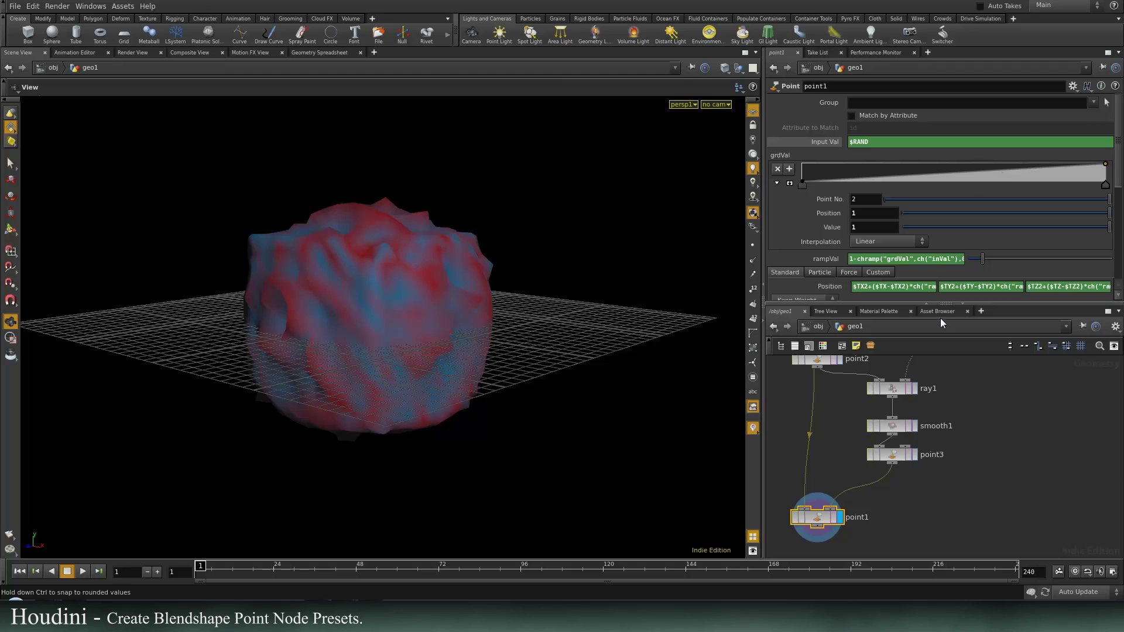
pyautogui.moveTo(956, 492); pyautogui.dragTo(947, 480, button='middle')
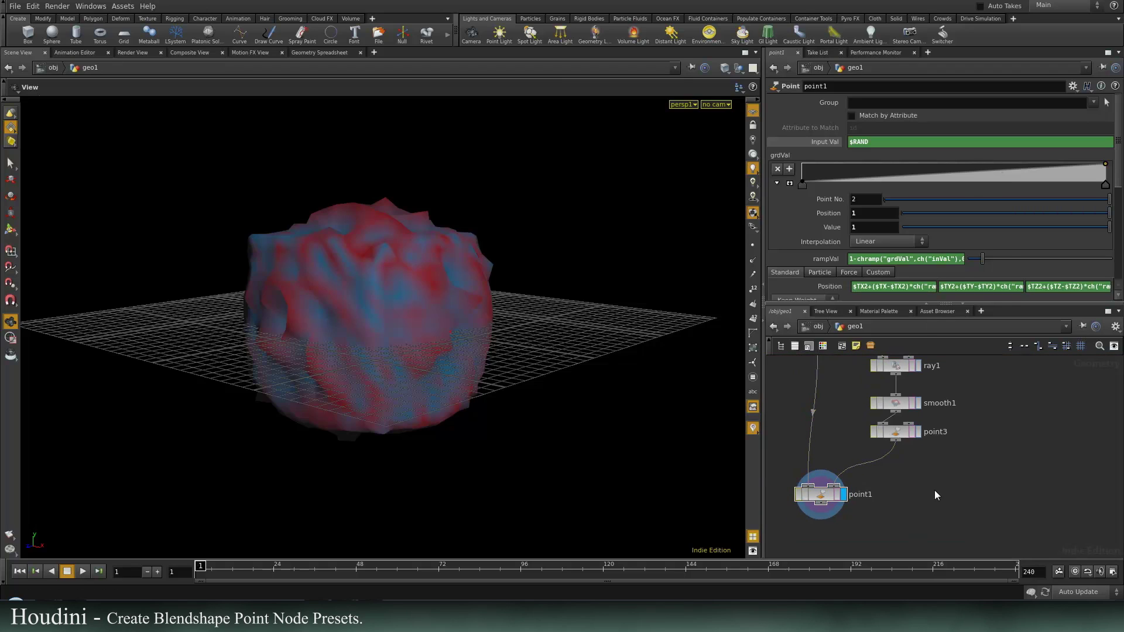
pyautogui.press('Tab')
pyautogui.write('p')
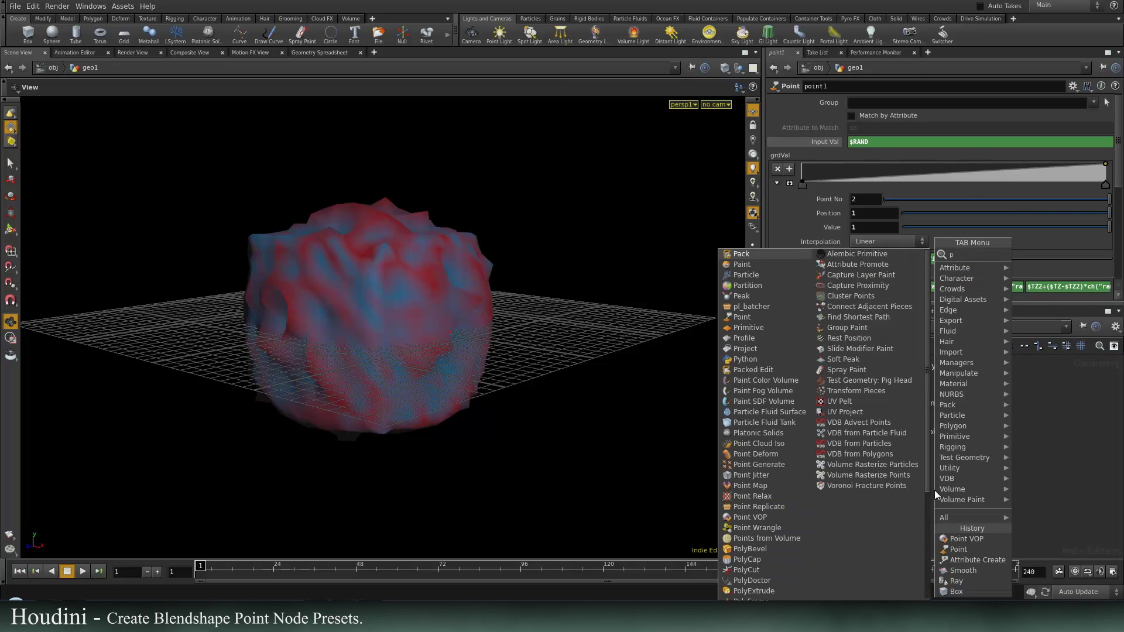
pyautogui.write('oint')
pyautogui.press('Return')
pyautogui.click(934, 490)
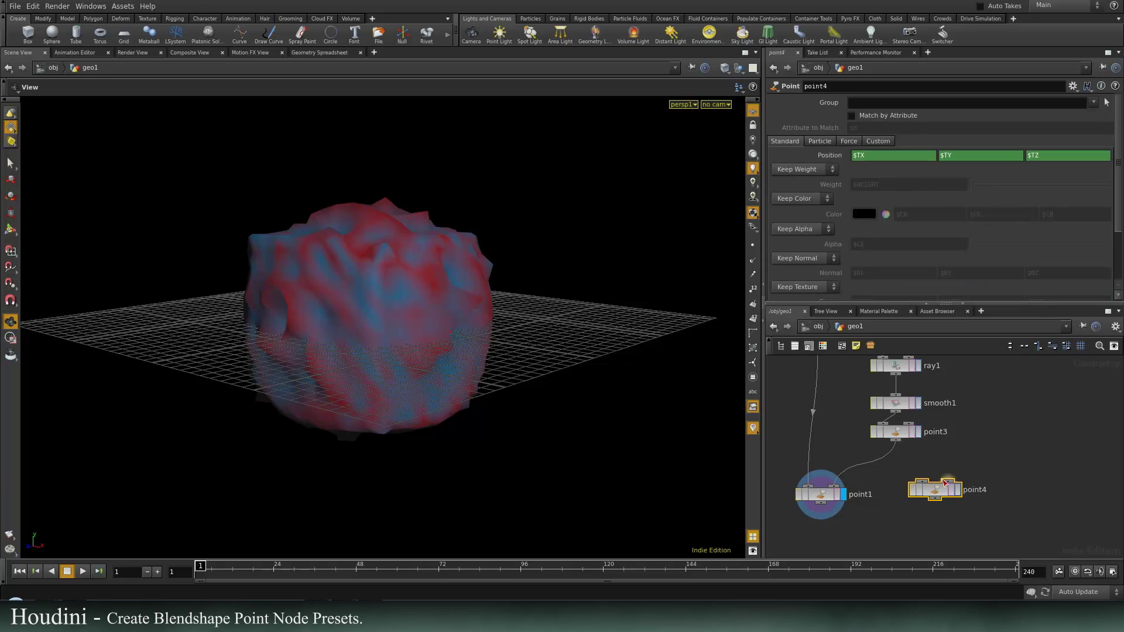
# Wire point2 into the new Point node's first input and point3 into its second, and place the node beneath point3
pyautogui.moveTo(800, 414); pyautogui.dragTo(838, 426, button='middle')
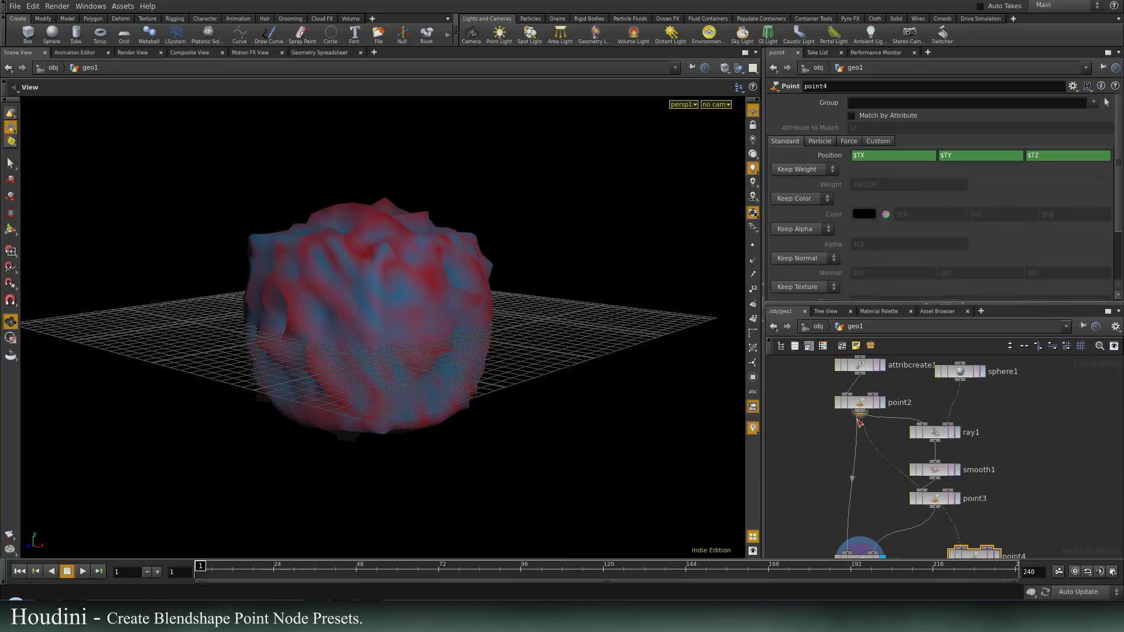
pyautogui.click(858, 419)
pyautogui.moveTo(874, 524); pyautogui.dragTo(859, 445, button='middle')
pyautogui.click(919, 431)
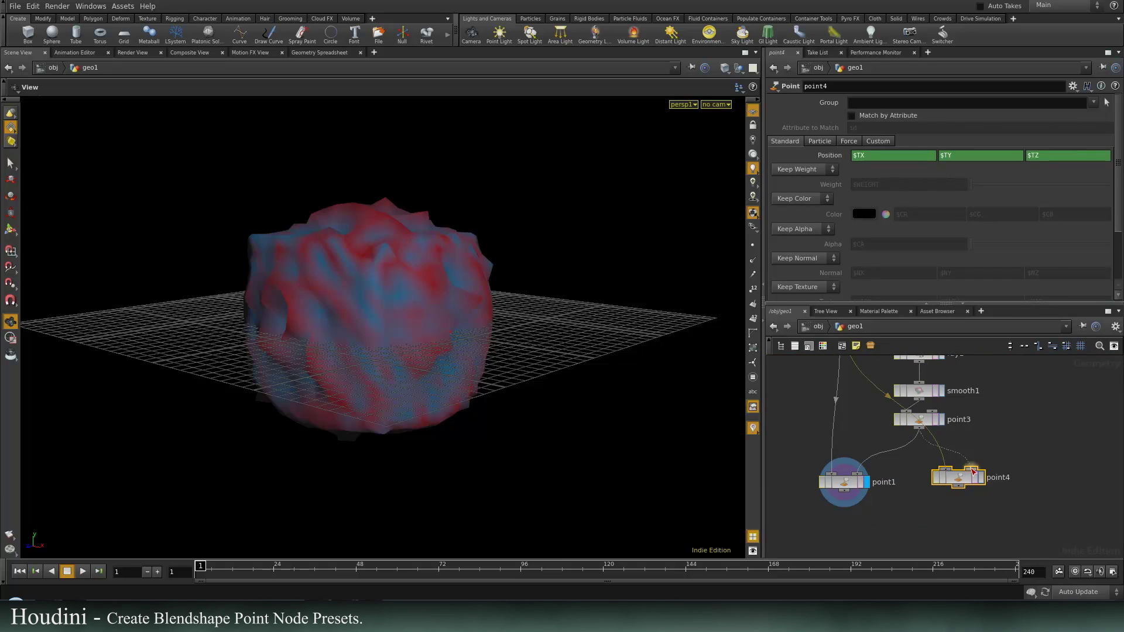
pyautogui.moveTo(973, 472); pyautogui.dragTo(933, 493)
# Compare the box and sphere shapes by templating point2 and displaying point3, ray1 and point2 in turn
pyautogui.click(942, 419)
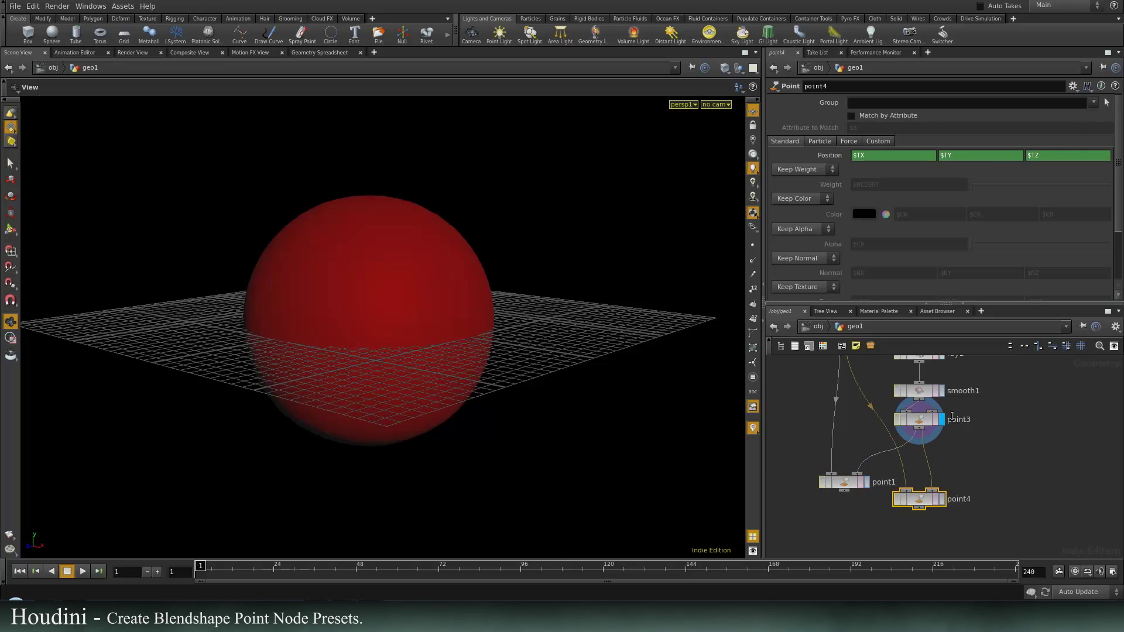
pyautogui.moveTo(392, 288); pyautogui.dragTo(391, 409)
pyautogui.moveTo(865, 427); pyautogui.dragTo(876, 504, button='middle')
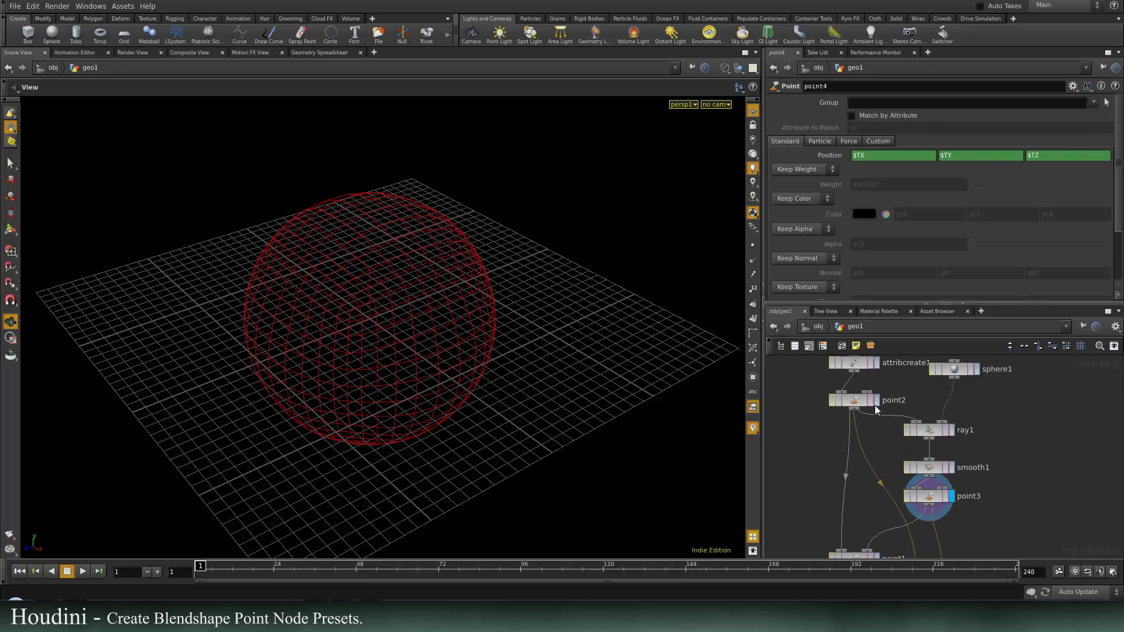
pyautogui.click(871, 400)
pyautogui.click(952, 430)
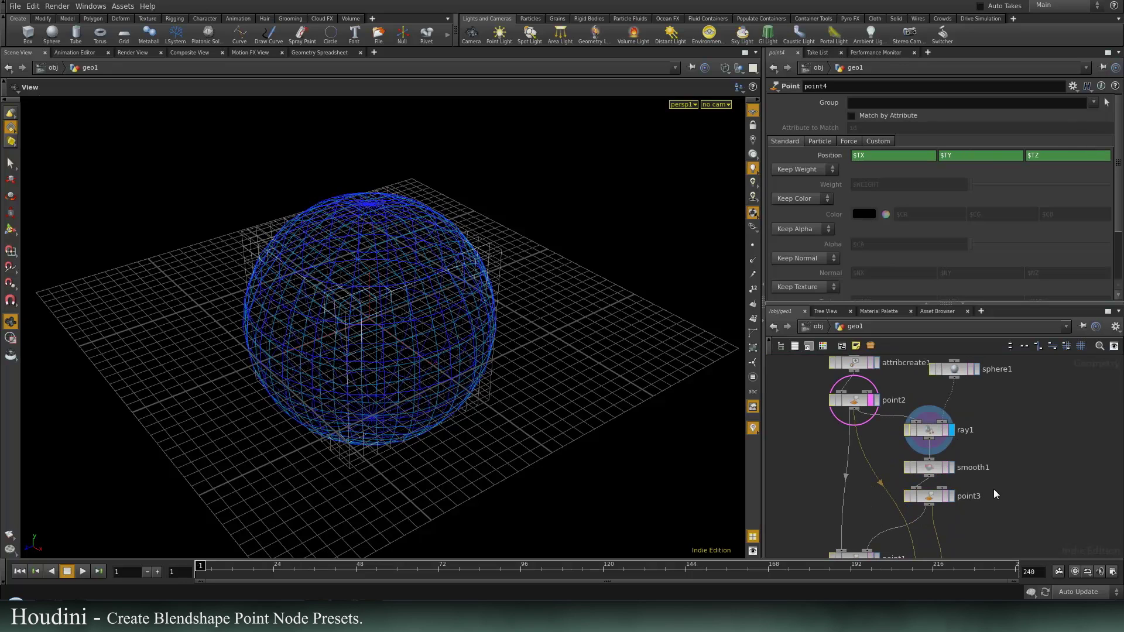
pyautogui.moveTo(998, 470); pyautogui.dragTo(1007, 439, button='middle')
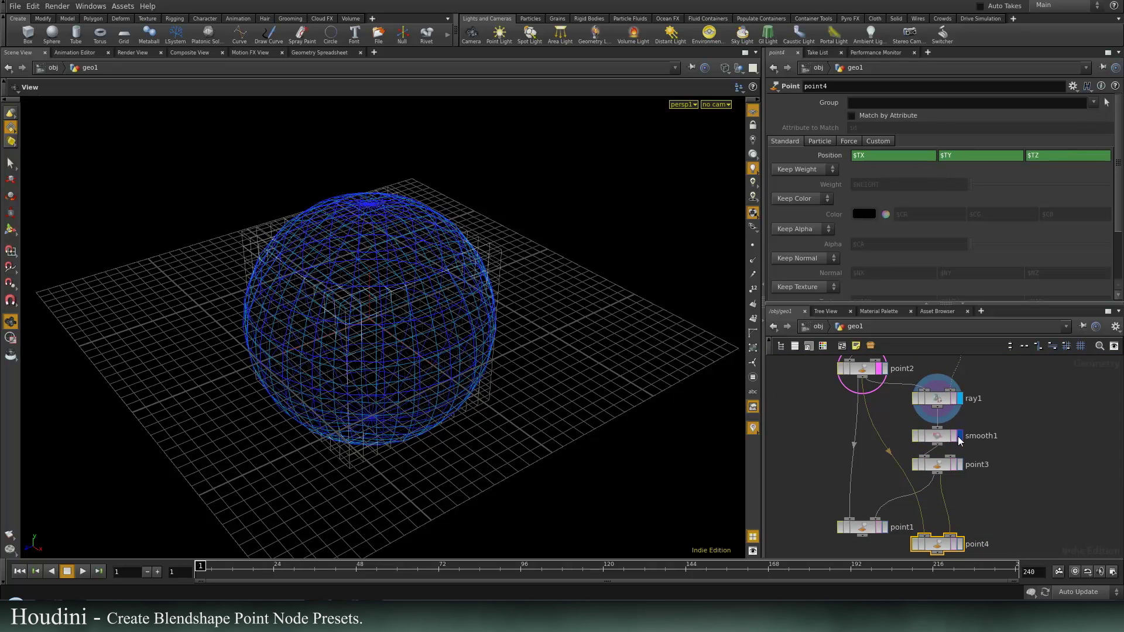
pyautogui.click(959, 464)
pyautogui.moveTo(286, 389); pyautogui.dragTo(363, 334)
pyautogui.click(884, 370)
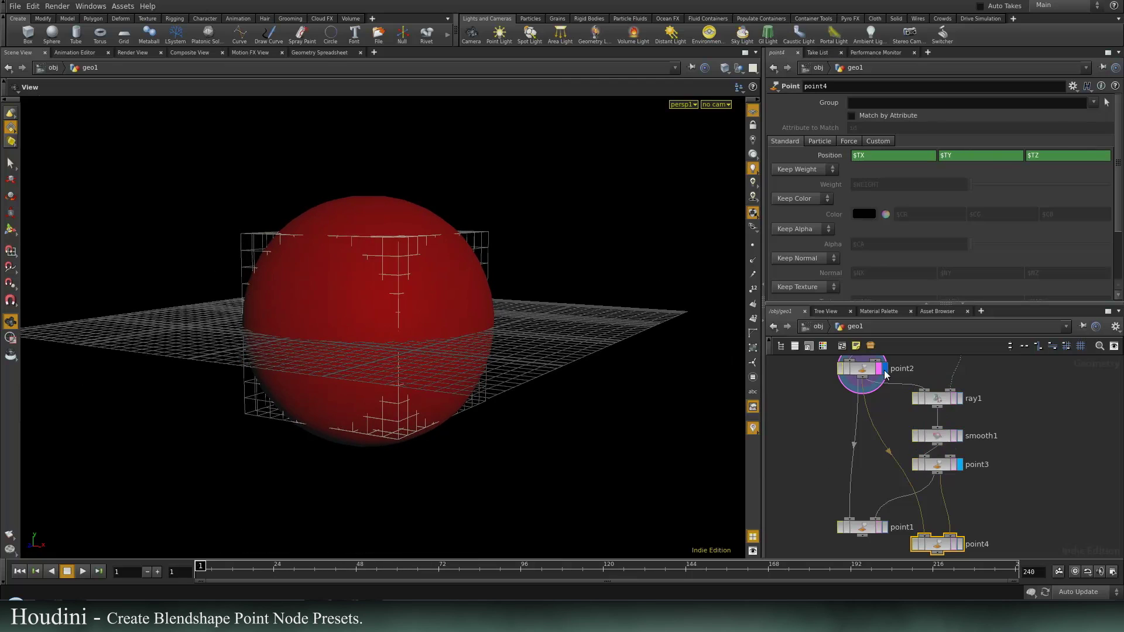
# Display point3 and inspect its sphere against the templated box of point2
pyautogui.click(960, 464)
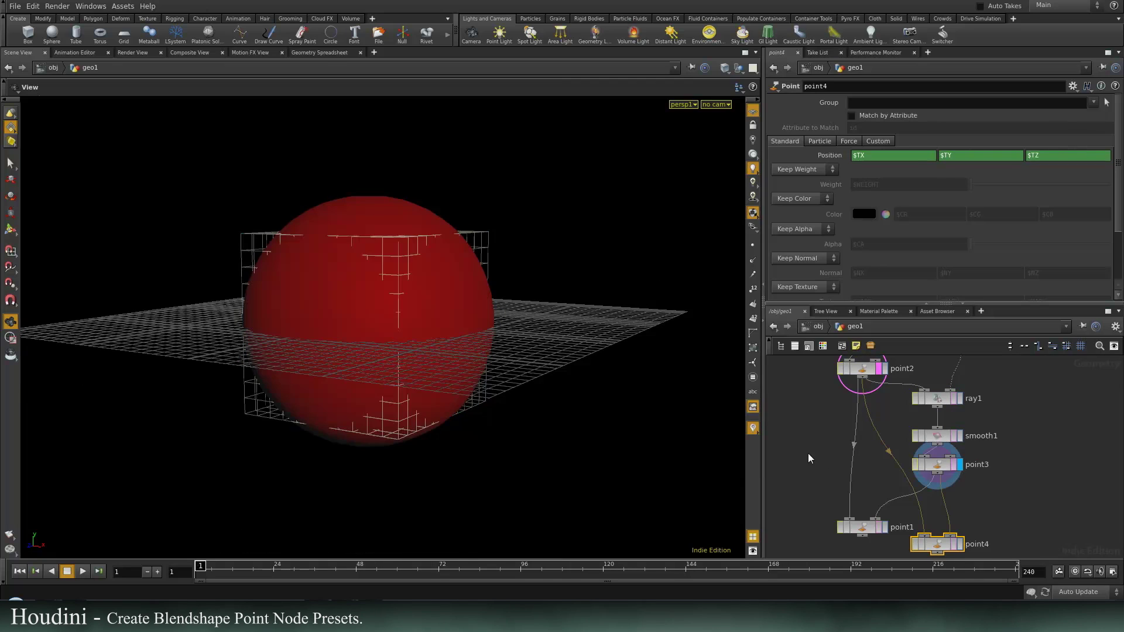
pyautogui.moveTo(330, 407)
pyautogui.mouseDown()
pyautogui.moveTo(409, 394)
pyautogui.moveTo(324, 349)
pyautogui.moveTo(447, 384)
pyautogui.moveTo(357, 430)
pyautogui.moveTo(351, 413)
pyautogui.moveTo(442, 394)
pyautogui.mouseUp()
pyautogui.press('w')
pyautogui.press('w')
pyautogui.moveTo(982, 534); pyautogui.dragTo(985, 459, button='middle')
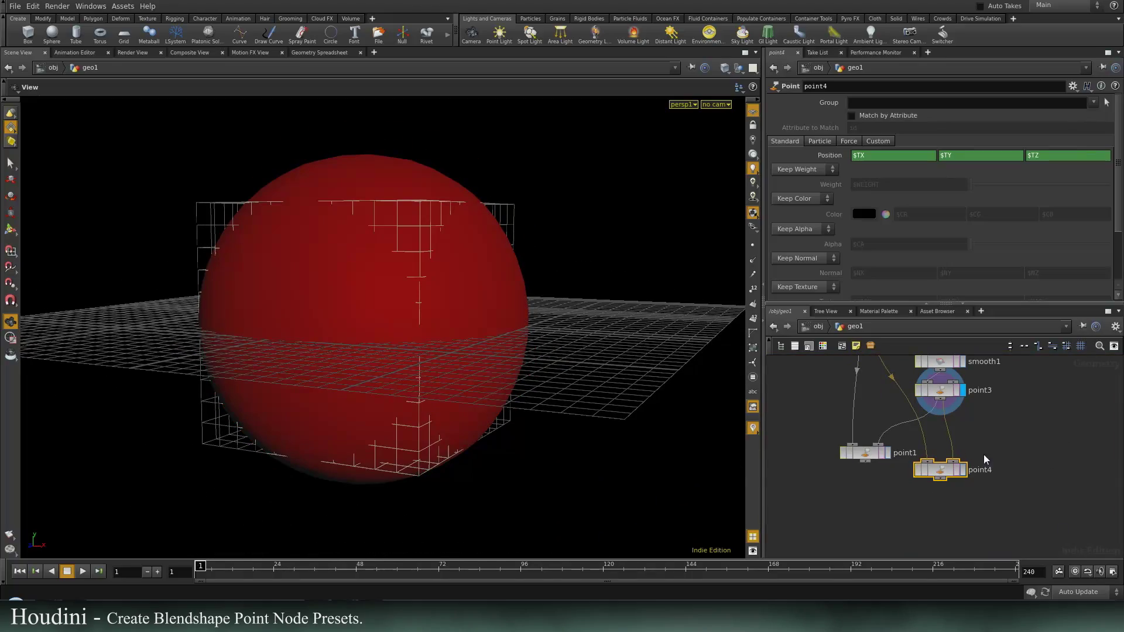
# Display point4 and spread the nodes out, moving point1 away from it and point4 slightly toward point1
pyautogui.click(962, 471)
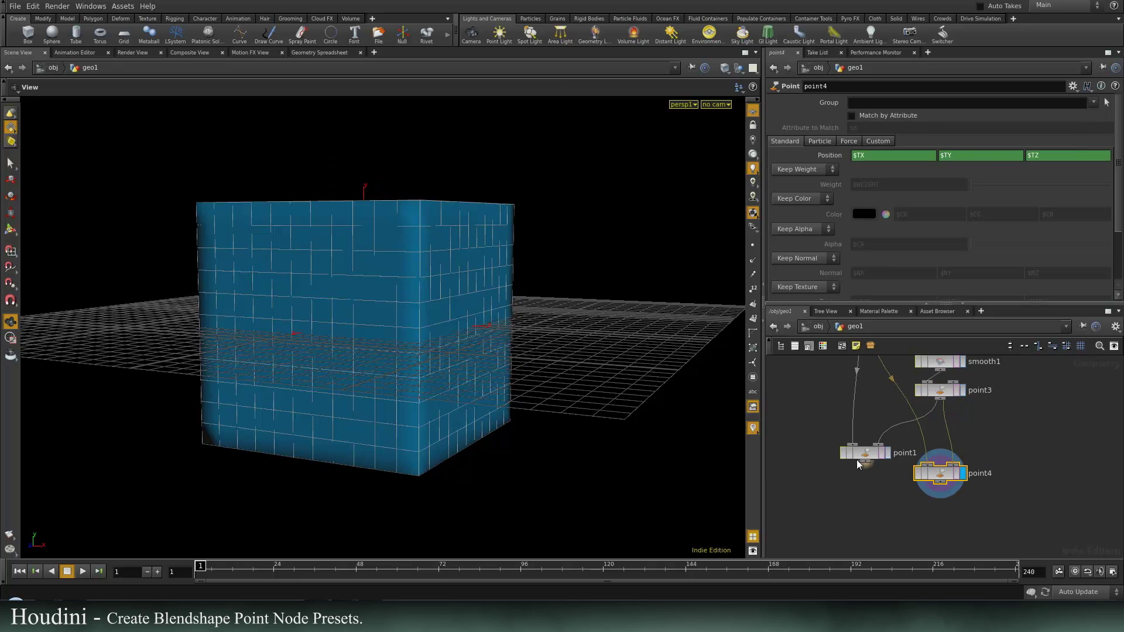
pyautogui.moveTo(866, 454); pyautogui.dragTo(811, 440)
pyautogui.moveTo(951, 463); pyautogui.dragTo(905, 464, button='middle')
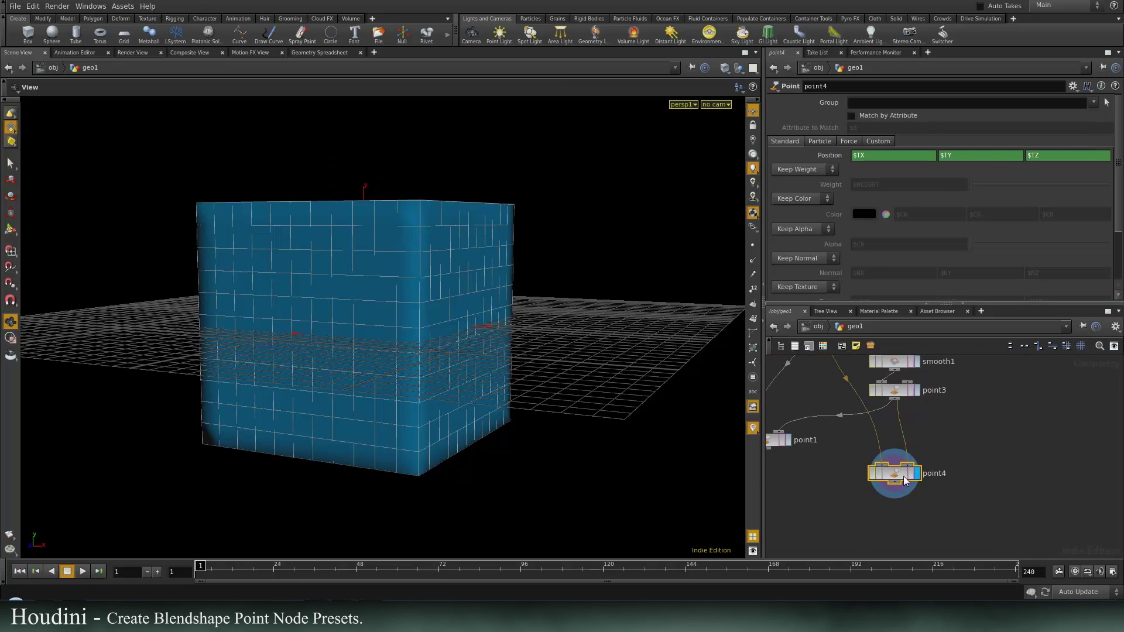
pyautogui.moveTo(904, 477); pyautogui.dragTo(884, 478)
pyautogui.moveTo(947, 409)
pyautogui.mouseDown(button='middle')
pyautogui.moveTo(951, 396)
pyautogui.moveTo(966, 414)
pyautogui.mouseUp(button='middle')
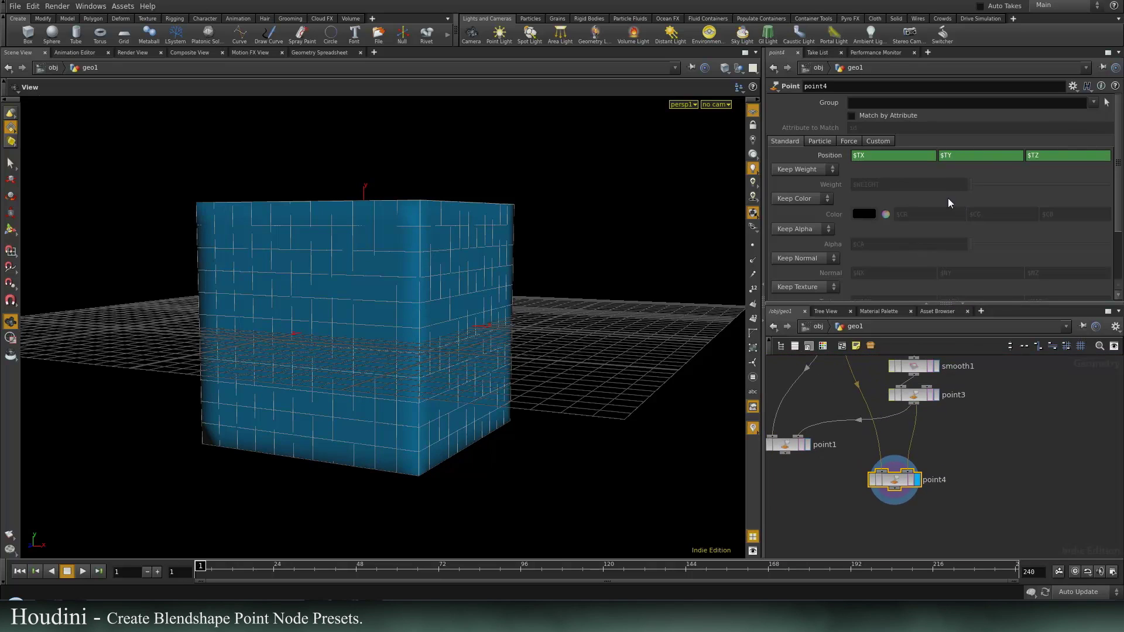
# Add a Float parameter named blender with the label Blender above the Standard folder in point4's parameter interface
pyautogui.click(1073, 86)
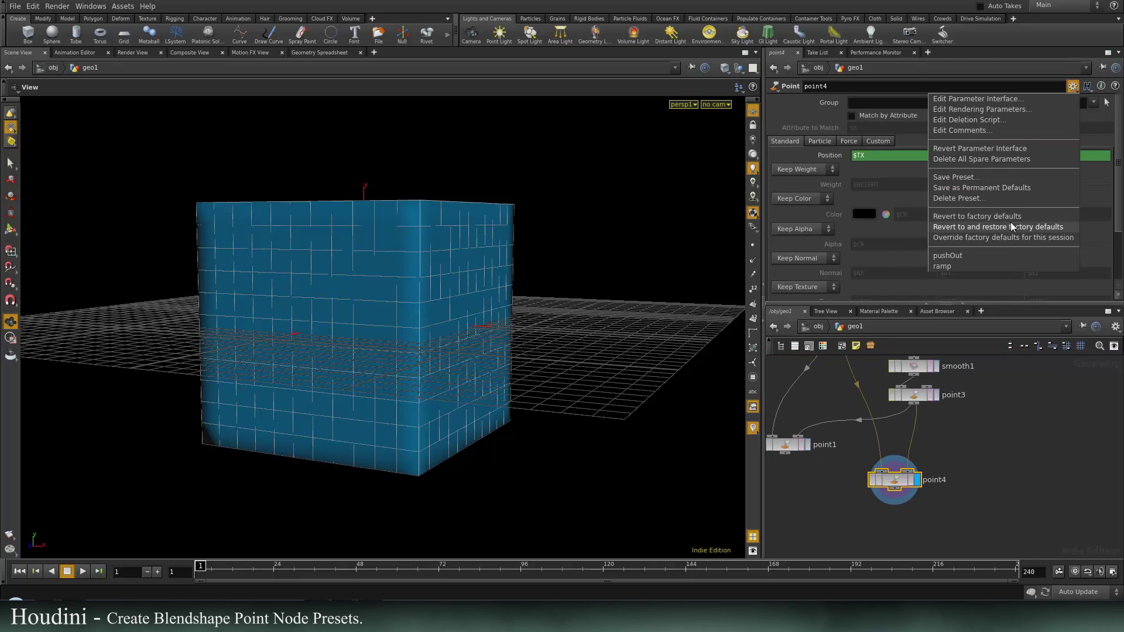
pyautogui.click(984, 100)
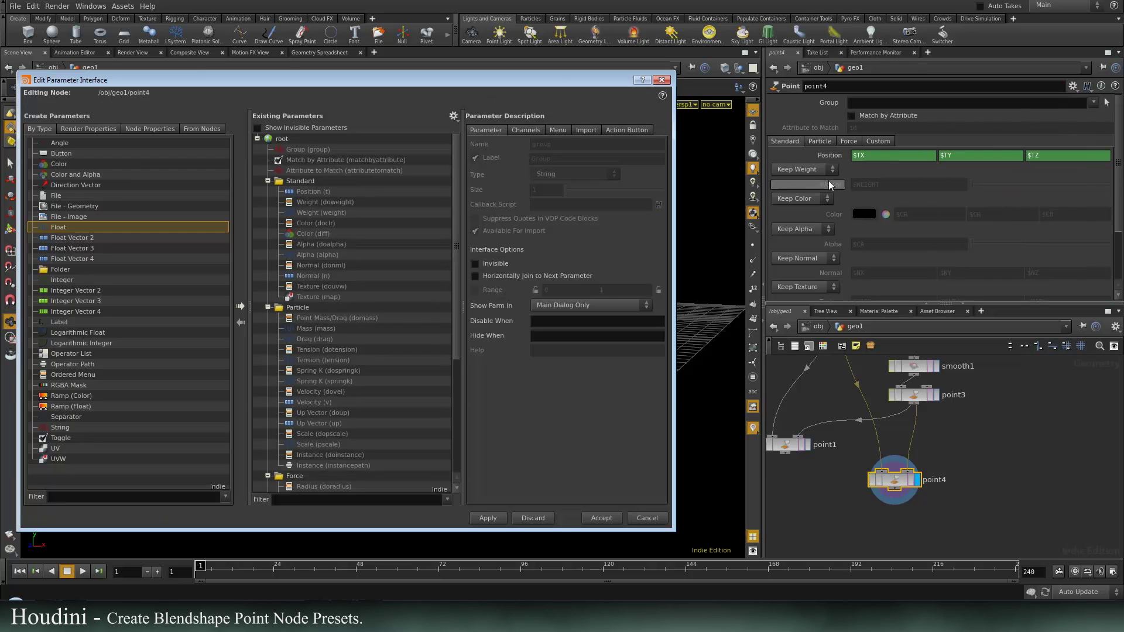
pyautogui.moveTo(59, 228); pyautogui.dragTo(292, 180)
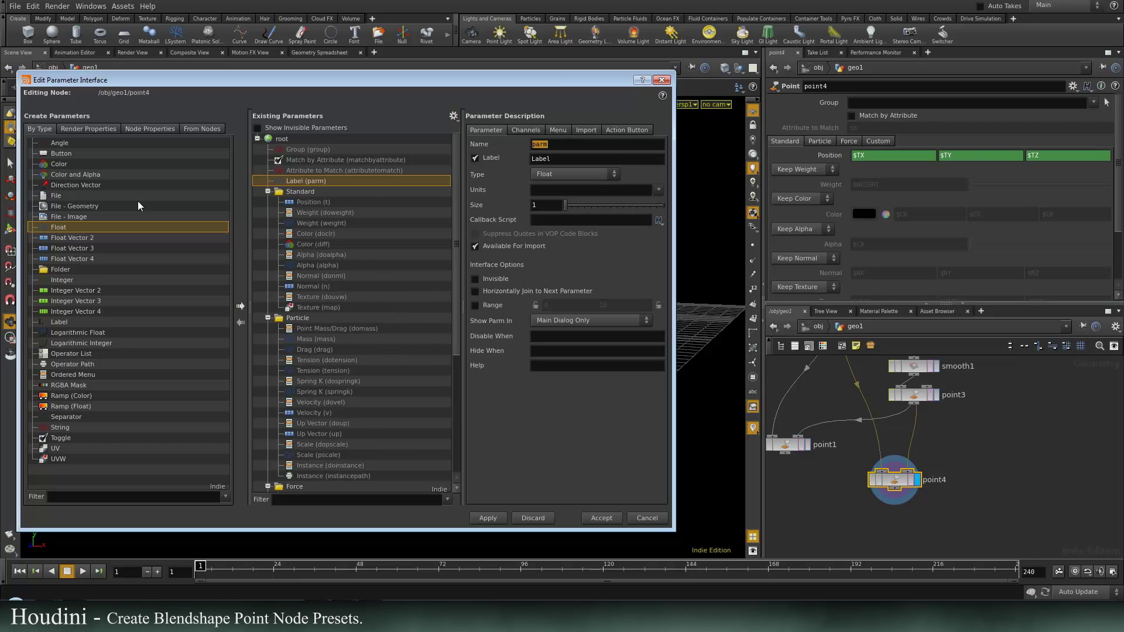
pyautogui.write('blender')
pyautogui.press('Tab')
pyautogui.write('Blender')
pyautogui.press('Return')
# Give the Blender parameter a range of -1 to 1 and accept the parameter interface changes
pyautogui.click(475, 306)
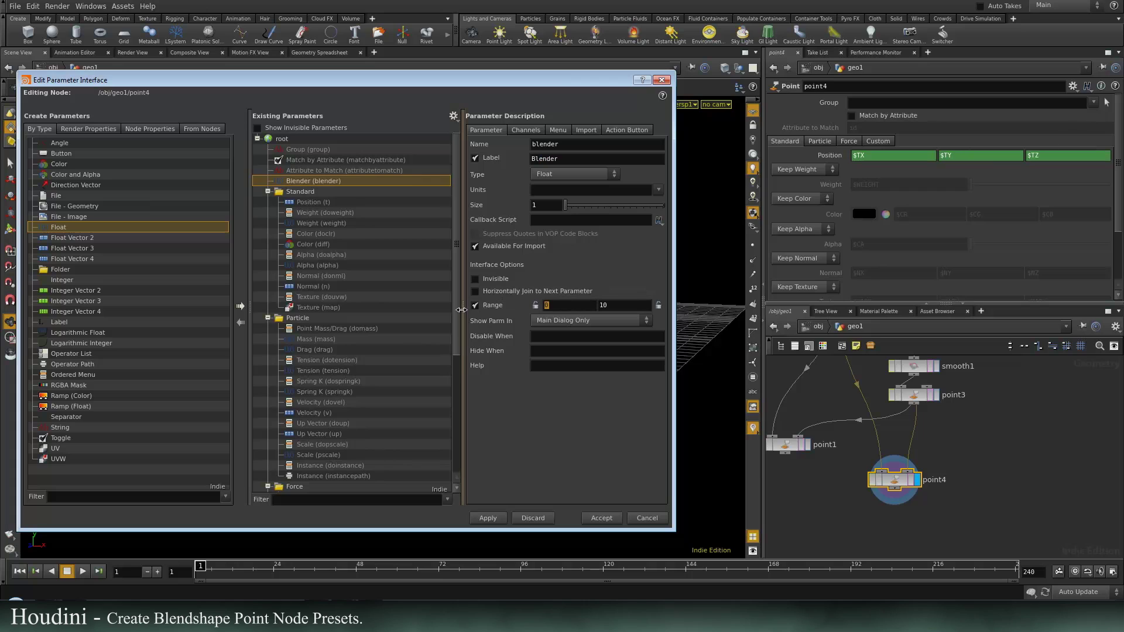
pyautogui.write('-1')
pyautogui.press('Tab')
pyautogui.write('1')
pyautogui.press('Tab')
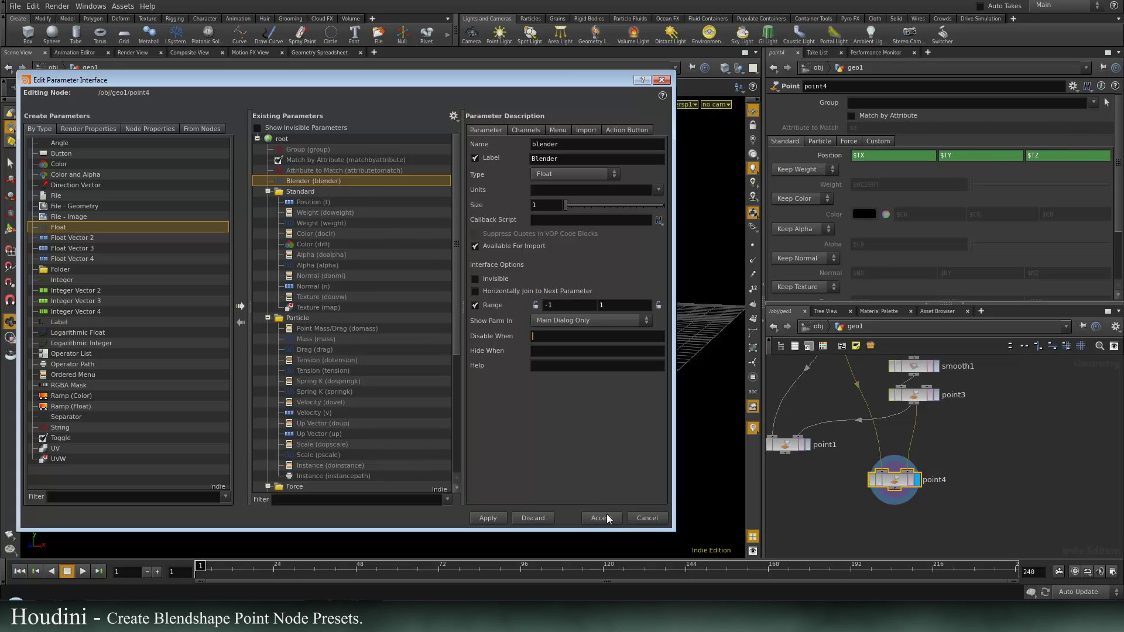
pyautogui.click(602, 518)
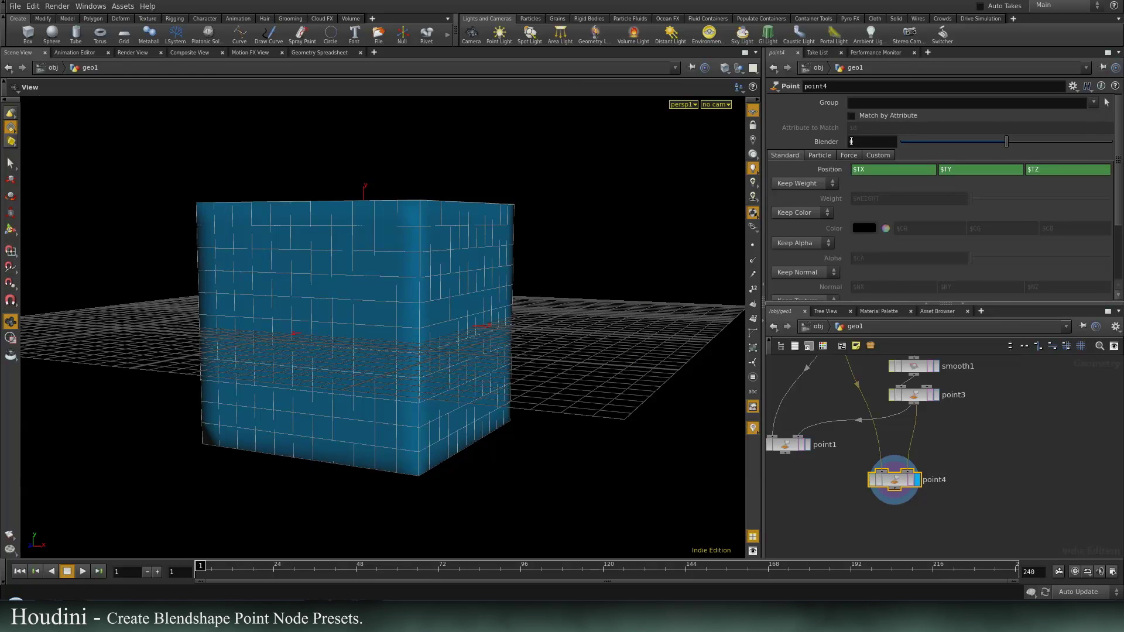
# Try out the Blender slider on point4 and return its value to 0
pyautogui.moveTo(1006, 142)
pyautogui.mouseDown()
pyautogui.moveTo(1020, 141)
pyautogui.moveTo(932, 140)
pyautogui.moveTo(985, 147)
pyautogui.mouseUp()
pyautogui.moveTo(874, 142); pyautogui.dragTo(771, 142)
pyautogui.write('0')
pyautogui.press('Return')
# Set point4's Position X expression to $TX+($TX2-$TX)*ch("blender")
pyautogui.click(907, 169)
pyautogui.write('+($TX')
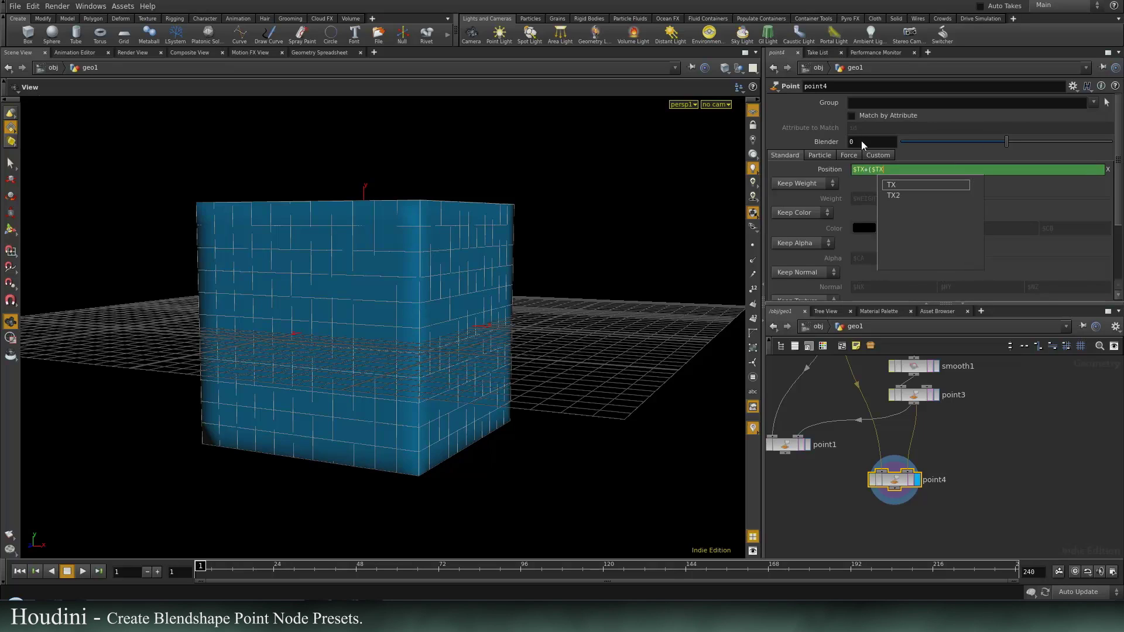
pyautogui.write('2')
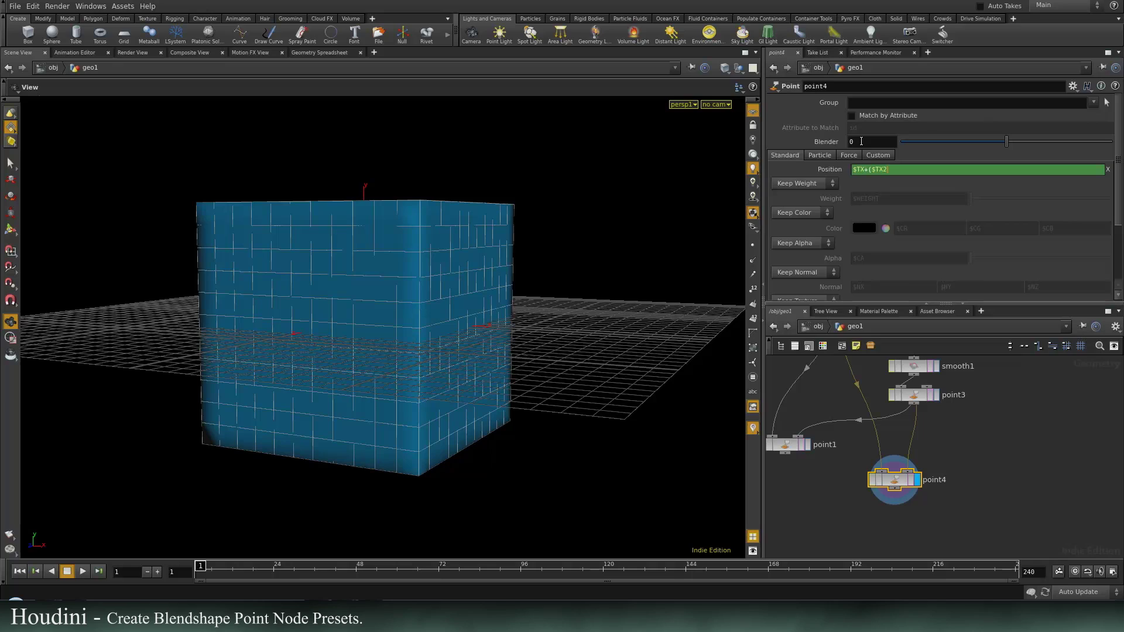
pyautogui.write('-$TX)')
pyautogui.write('*ch("bl')
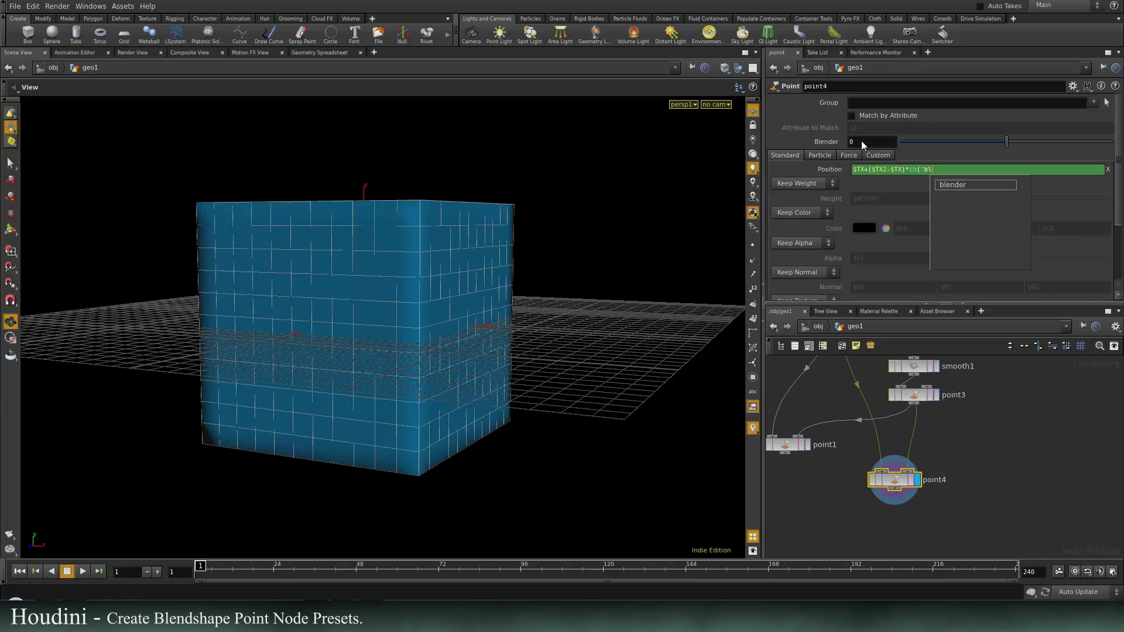
pyautogui.write('ender"')
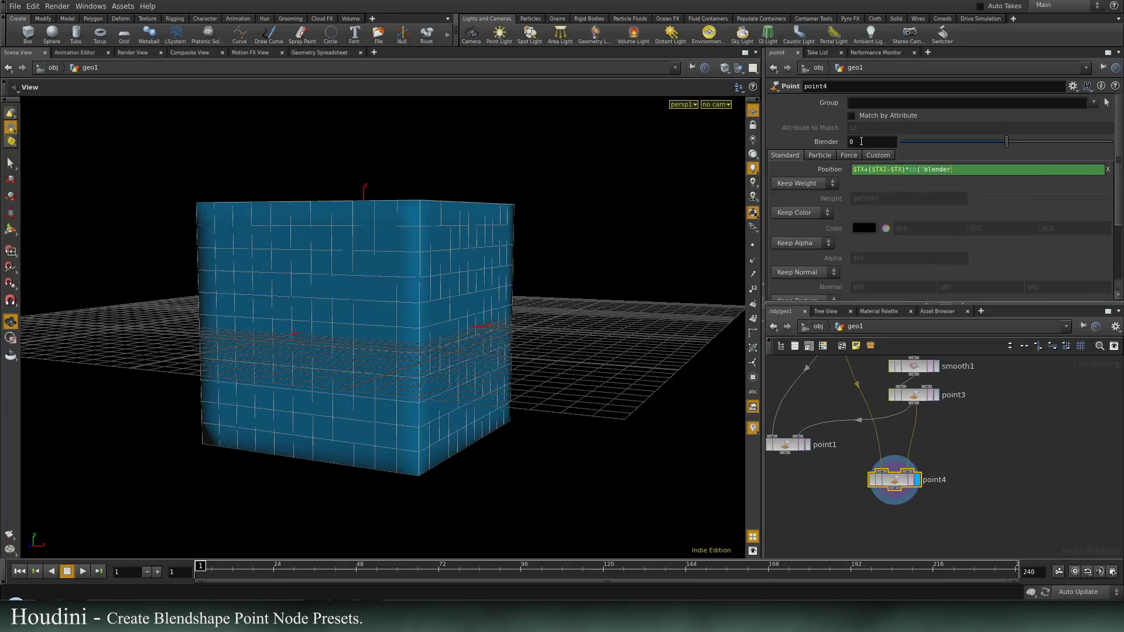
pyautogui.write(')')
pyautogui.press('Return')
pyautogui.tripleClick(926, 169)
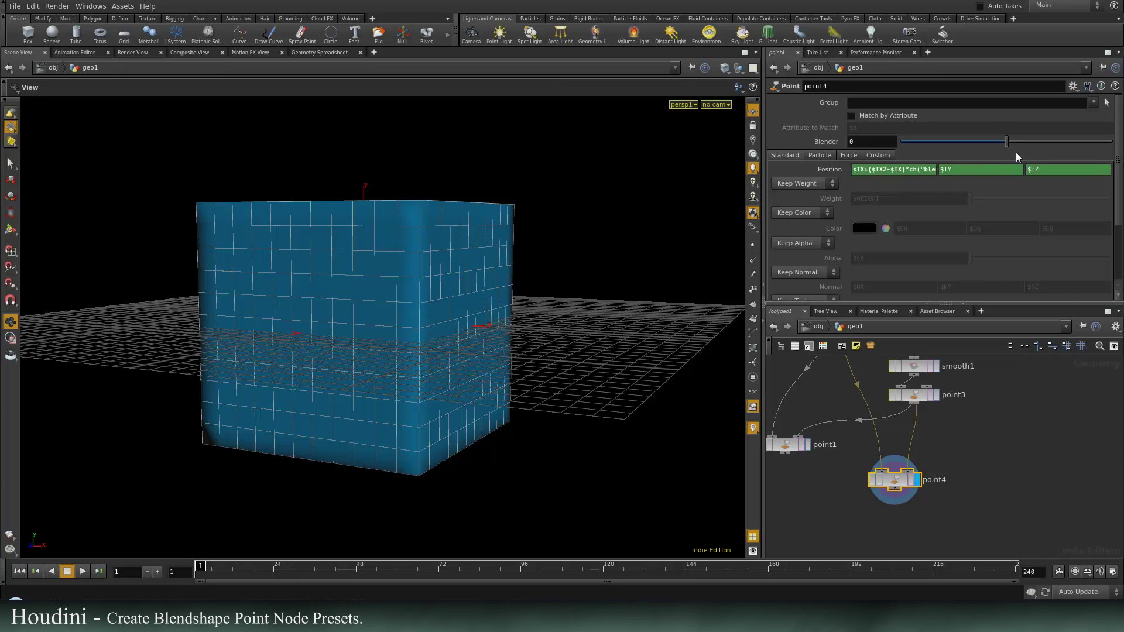
# Raise Blender to 1 and compare the X-blended shape with and without wireframe display
pyautogui.moveTo(397, 337); pyautogui.dragTo(448, 377)
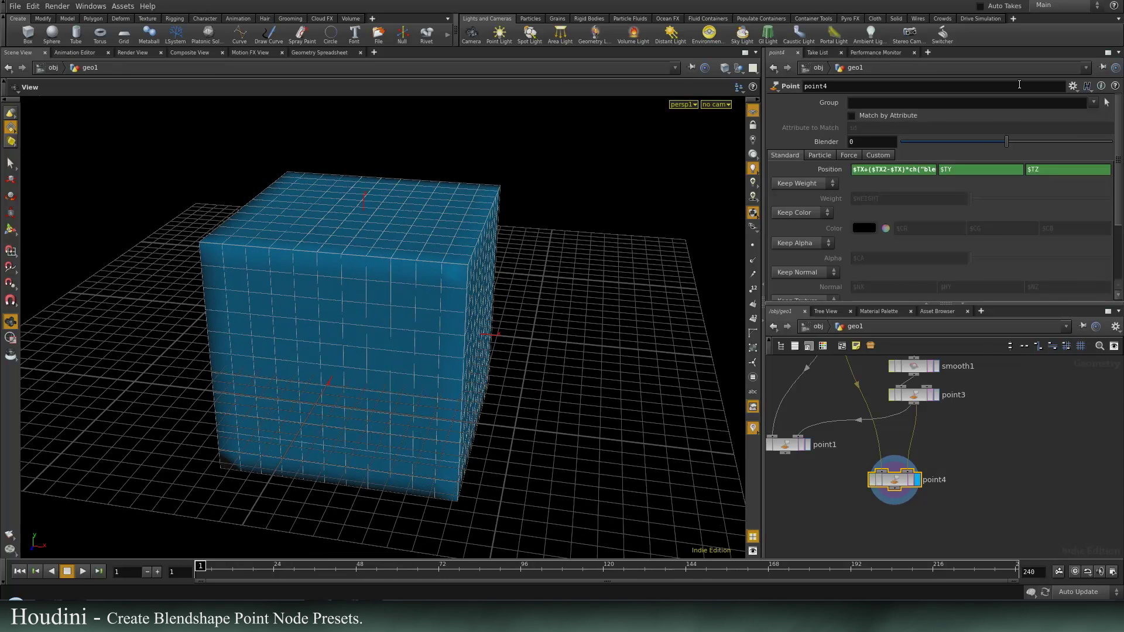
pyautogui.moveTo(1006, 143); pyautogui.dragTo(1111, 141)
pyautogui.press('w')
pyautogui.press('w')
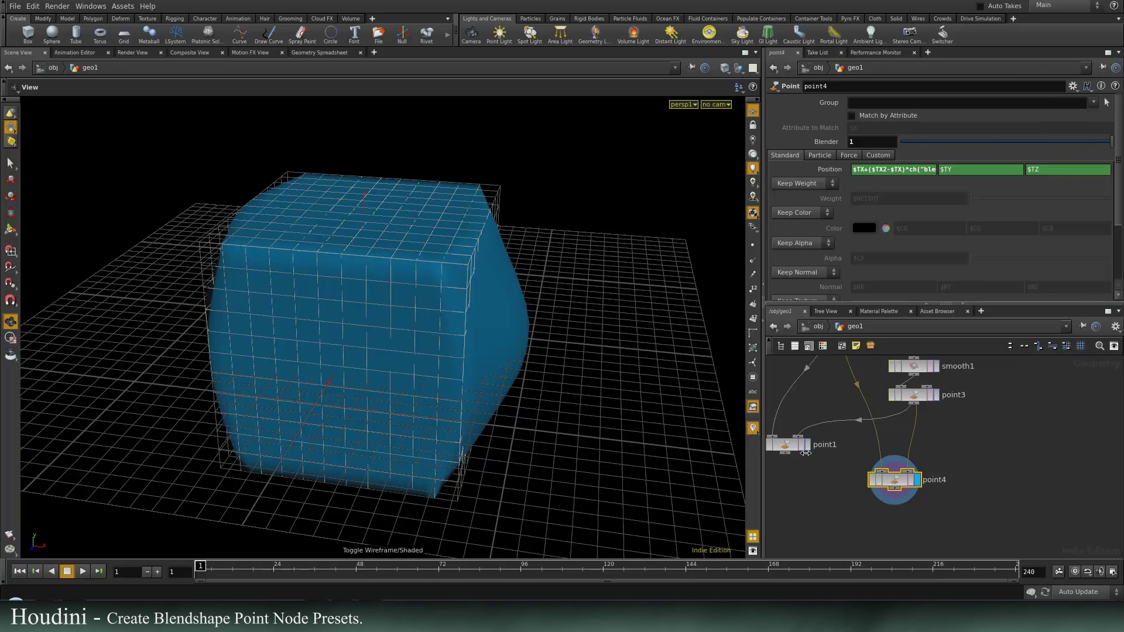
pyautogui.moveTo(949, 496); pyautogui.dragTo(930, 452)
pyautogui.click(913, 482)
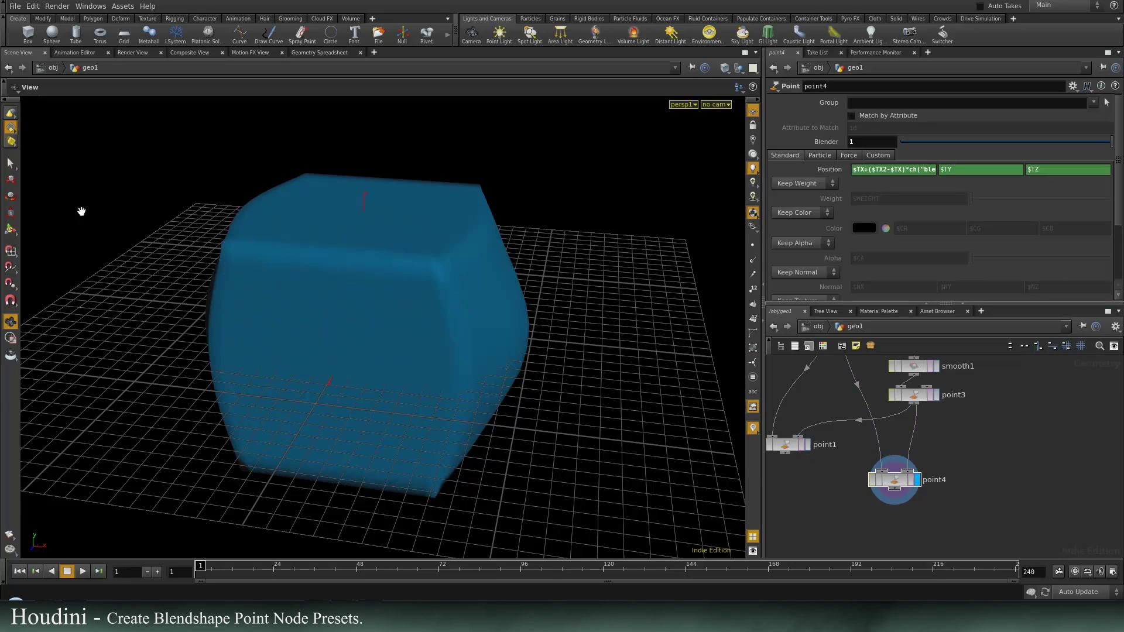
# Check the X blend from several angles with Blender at -1 and at 0.856
pyautogui.moveTo(82, 211); pyautogui.dragTo(328, 269)
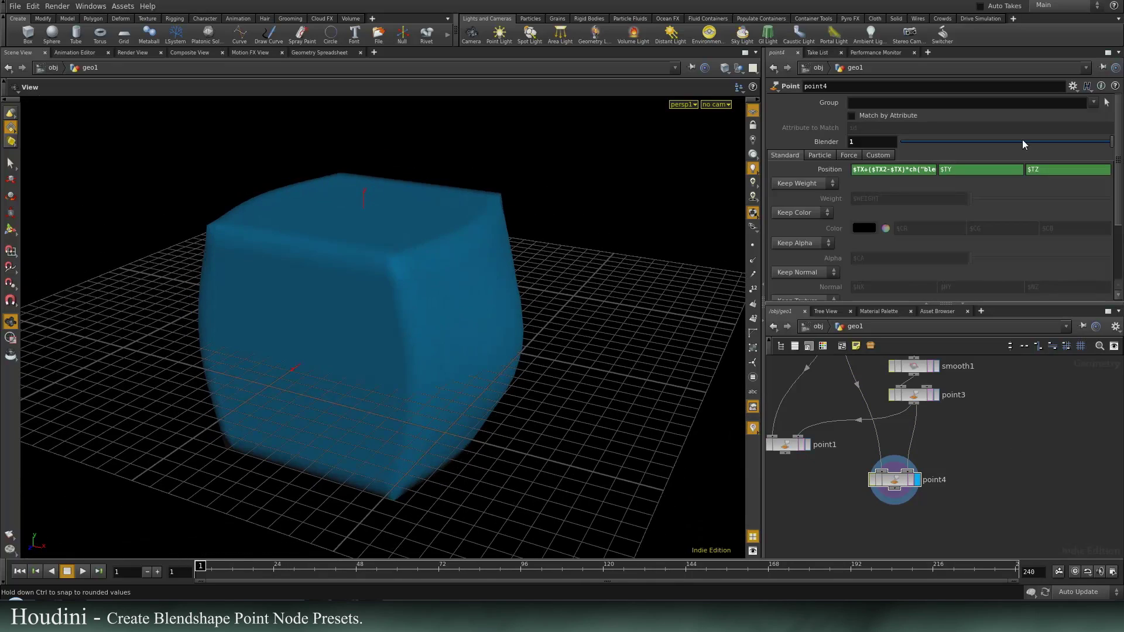
pyautogui.moveTo(1111, 141); pyautogui.dragTo(849, 156)
pyautogui.moveTo(494, 332); pyautogui.dragTo(451, 362)
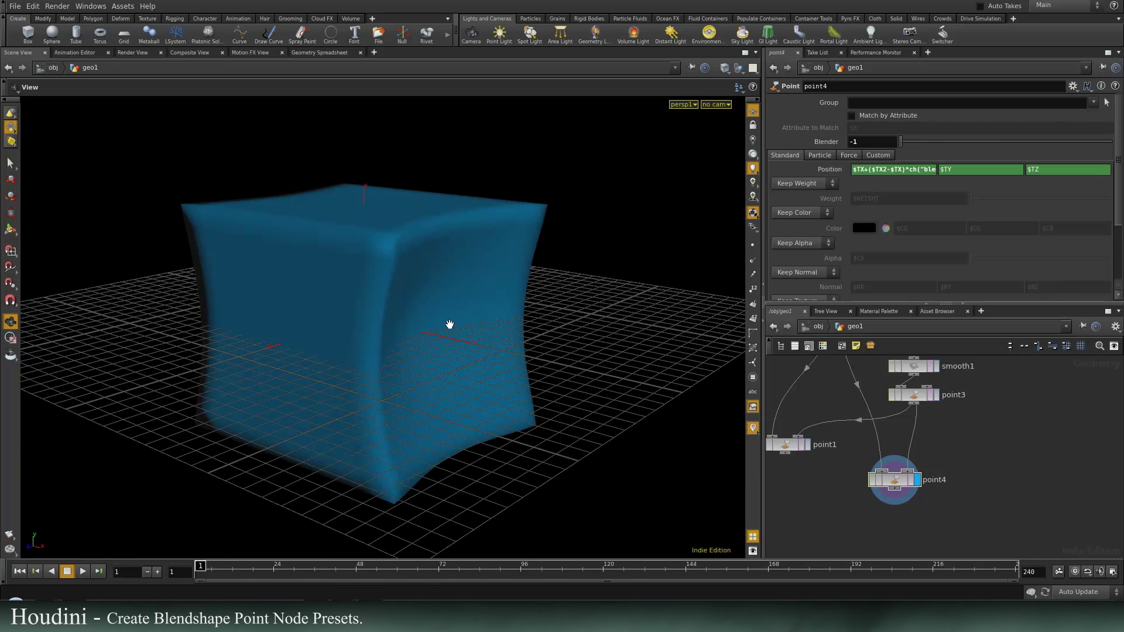
pyautogui.moveTo(901, 142); pyautogui.dragTo(1096, 141)
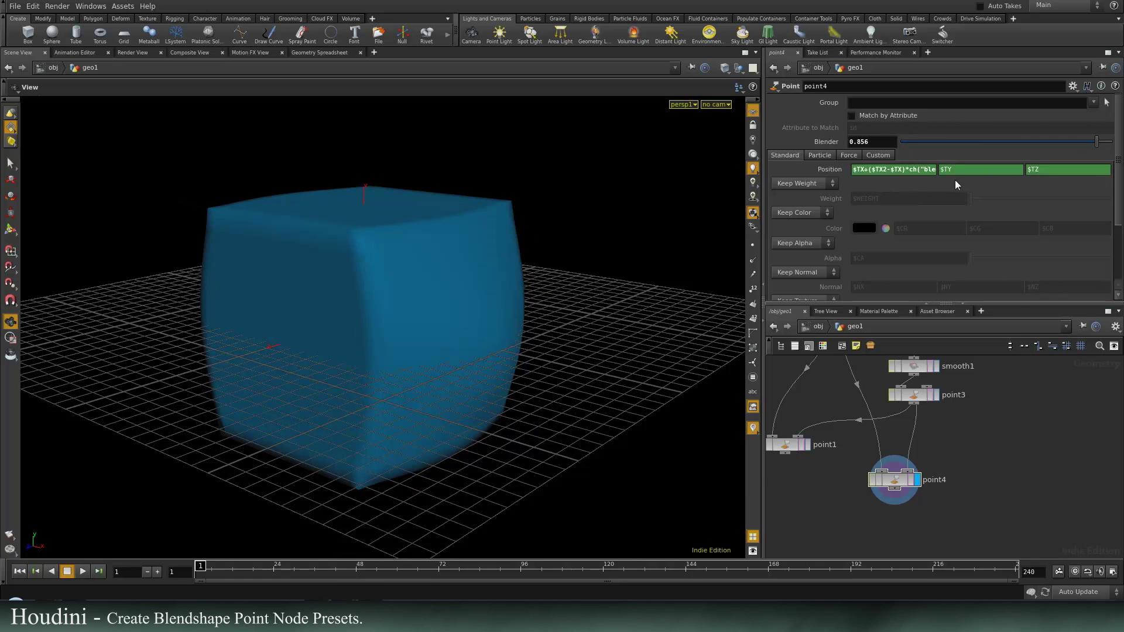
# Copy the Position X expression into Position Y and adapt it to $TY+($TY2-$TY)*ch("blender")
pyautogui.tripleClick(888, 171)
pyautogui.hotkey('ctrl', 'c')
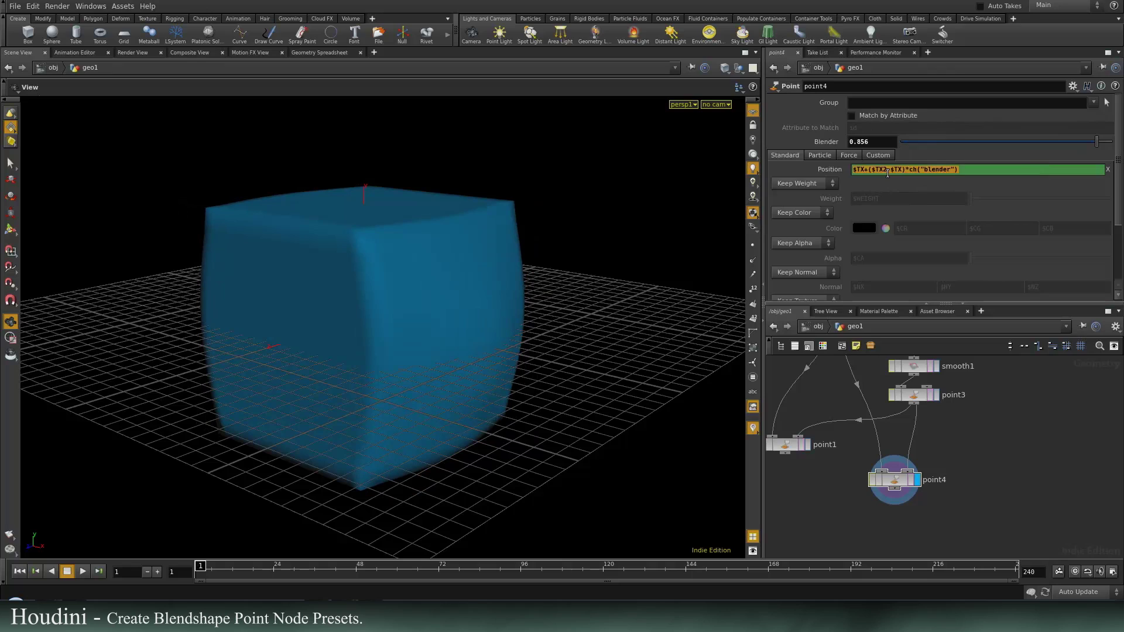
pyautogui.press('Tab')
pyautogui.hotkey('ctrl', 'v')
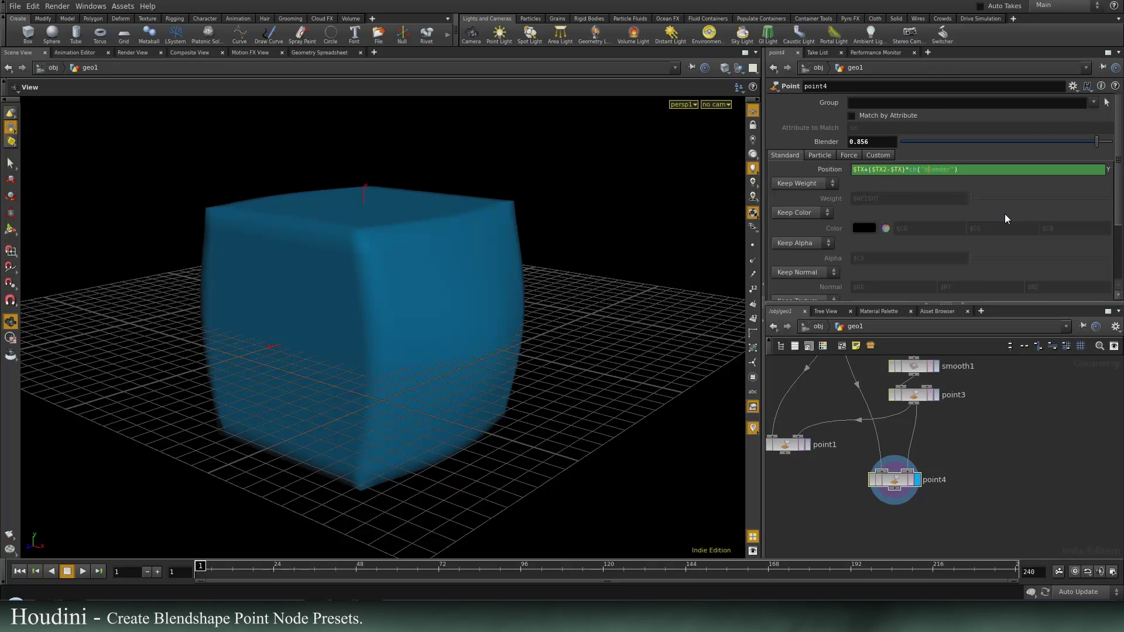
pyautogui.press('BackSpace')
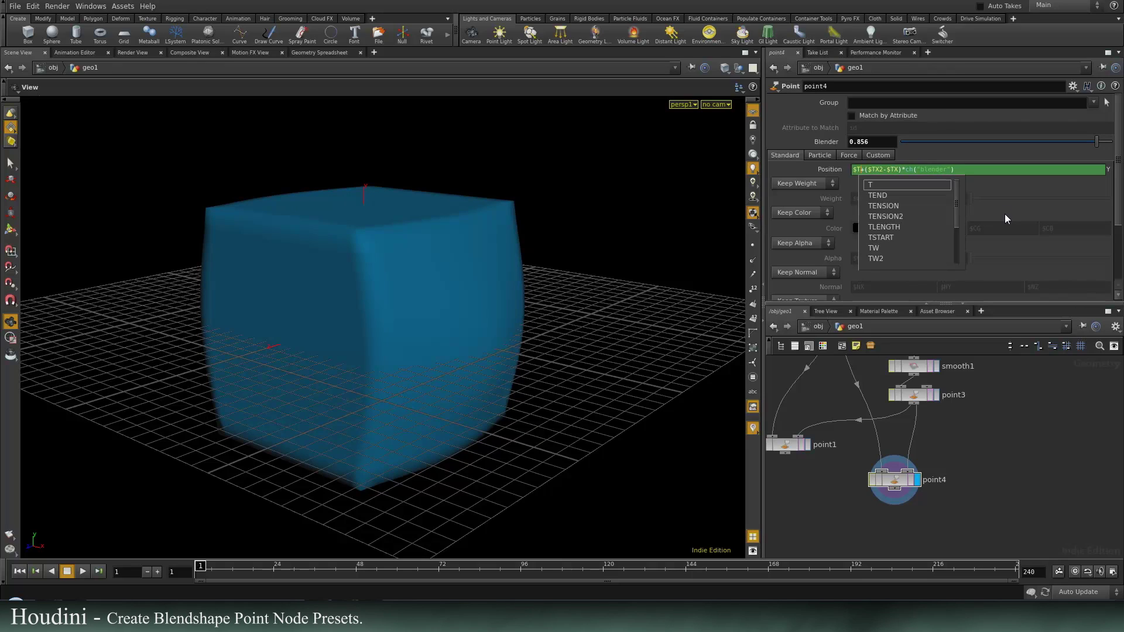
pyautogui.write('Y')
pyautogui.press('Tab')
pyautogui.press('Tab')
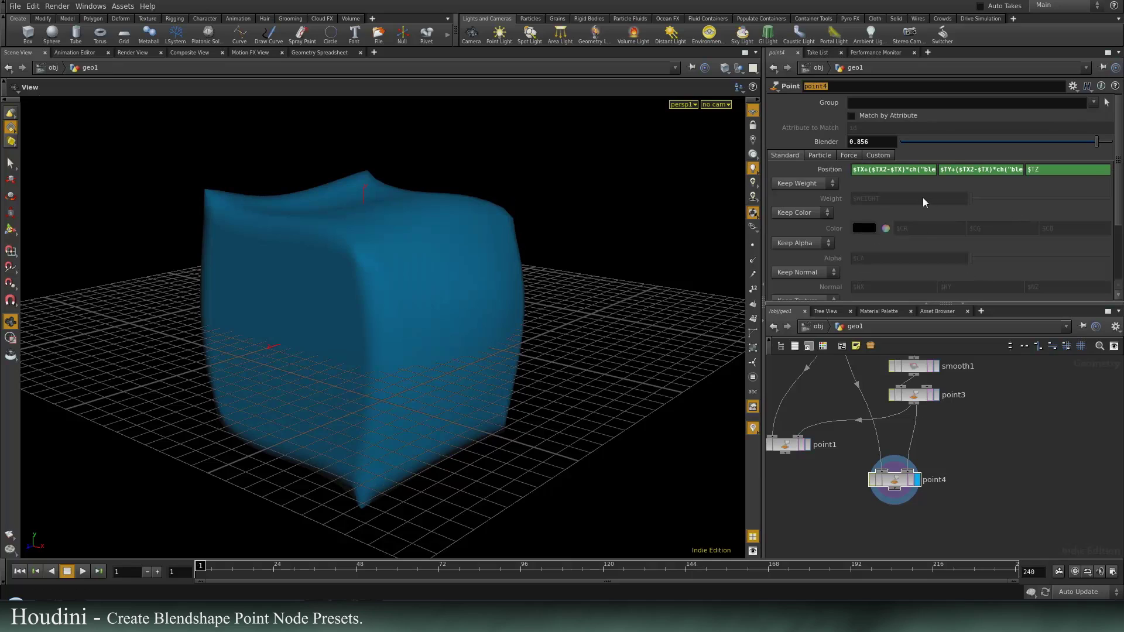
pyautogui.click(968, 170)
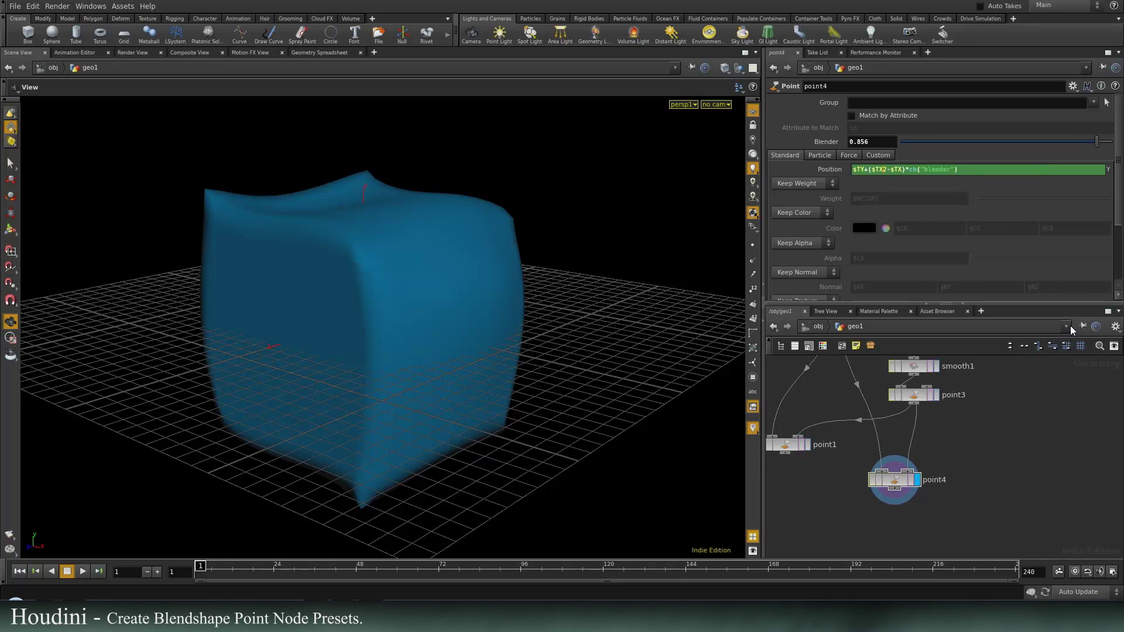
pyautogui.write('Y')
pyautogui.press('Tab')
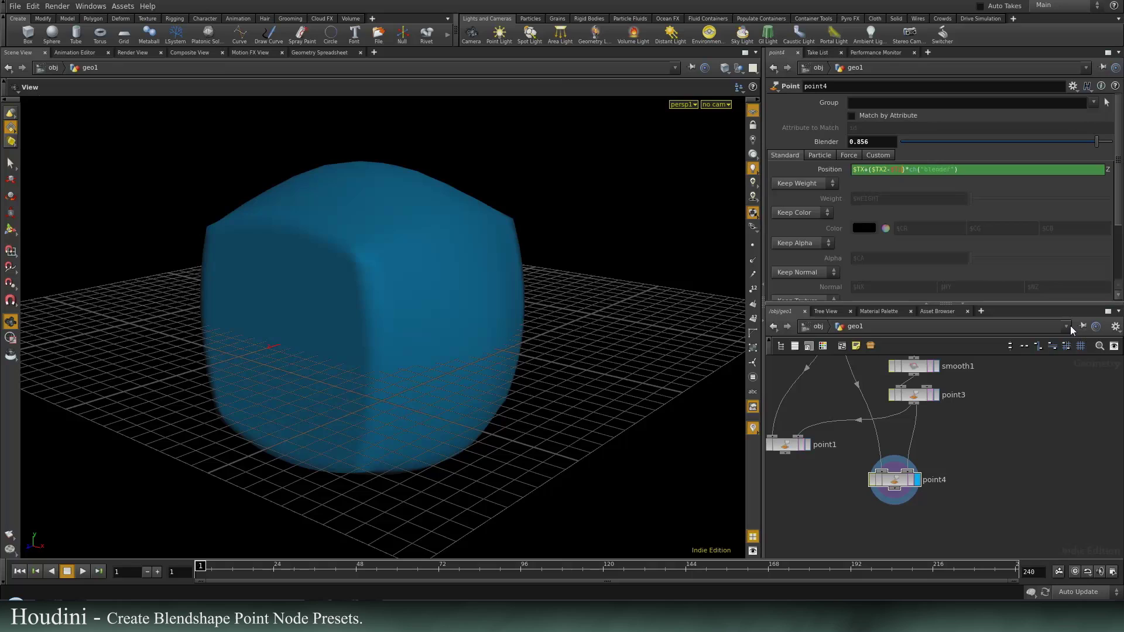
# Adapt the same expression in Position Z to $TZ+($TZ2-$TZ)*ch("blender")
pyautogui.press('BackSpace')
pyautogui.write('Z')
pyautogui.press('Left')
pyautogui.press('Left')
pyautogui.press('Left')
pyautogui.press('Left')
pyautogui.press('Left')
pyautogui.press('BackSpace')
pyautogui.write('$TZ2-$TZ')
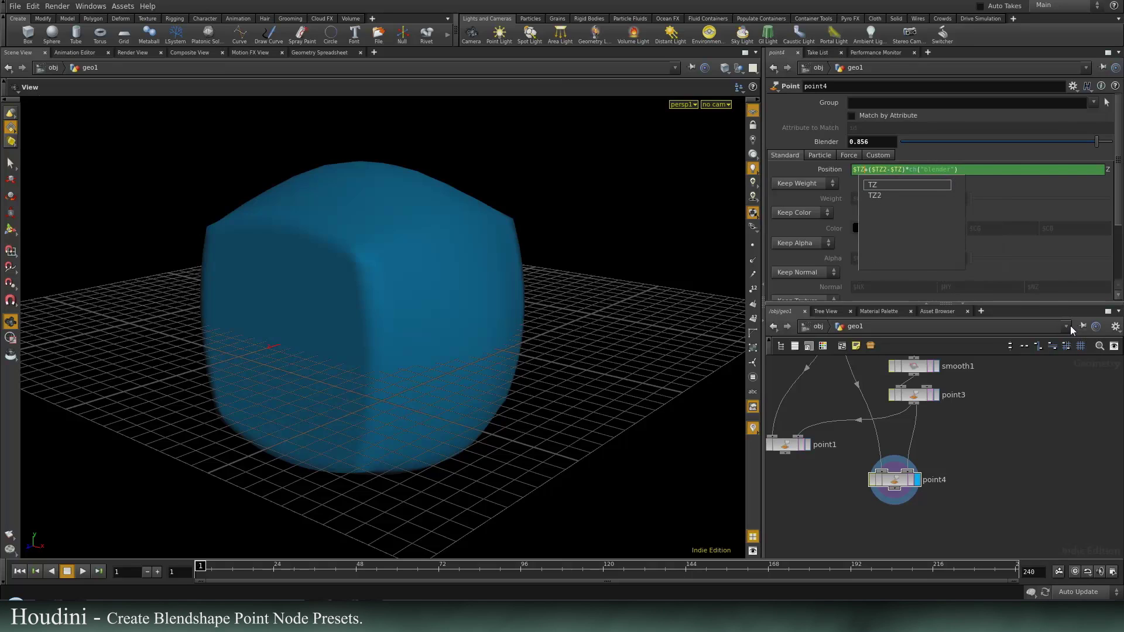
pyautogui.press('Return')
# Test the full box-to-sphere blend with the Blender slider, and set Blender to 1
pyautogui.moveTo(252, 337); pyautogui.dragTo(314, 341)
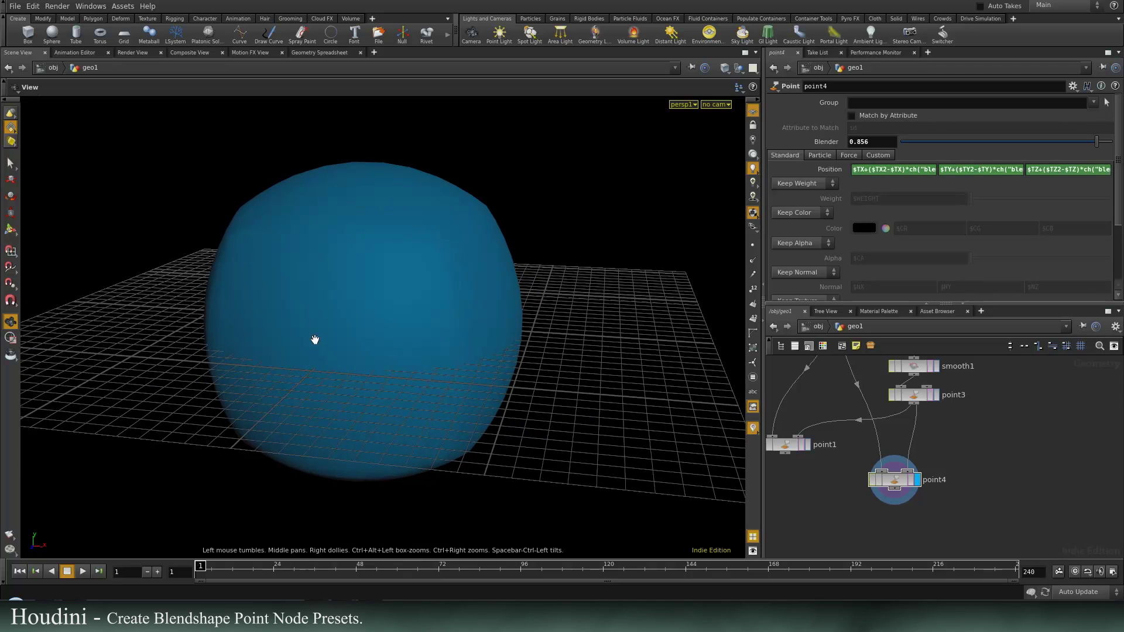
pyautogui.moveTo(1098, 142); pyautogui.dragTo(1111, 143)
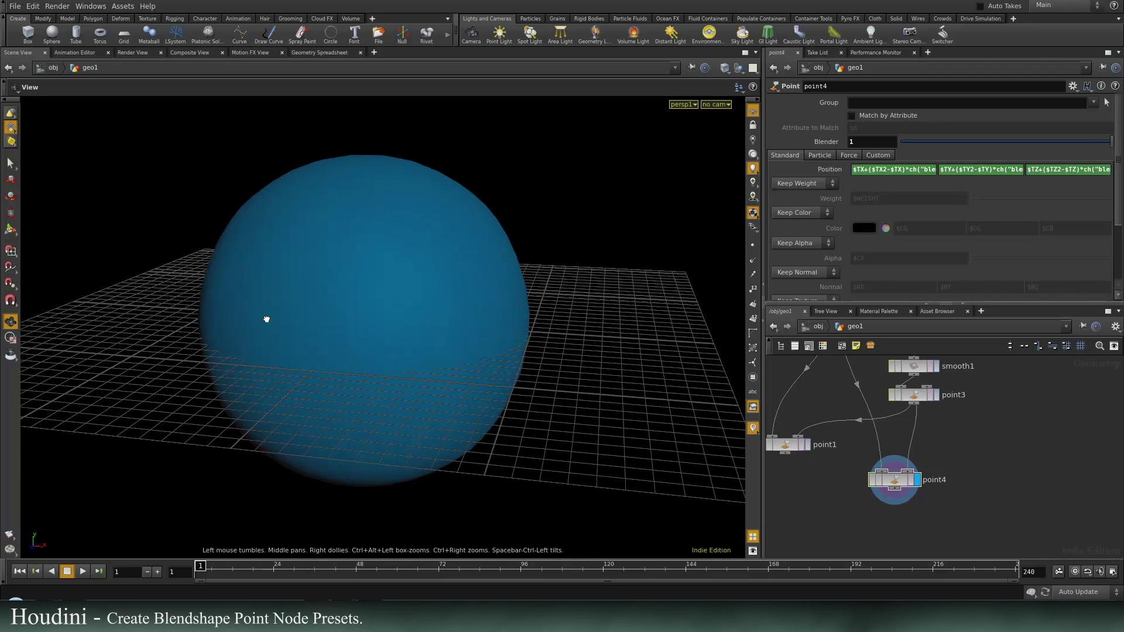
pyautogui.moveTo(269, 318); pyautogui.dragTo(298, 296)
pyautogui.moveTo(1087, 142); pyautogui.dragTo(880, 119)
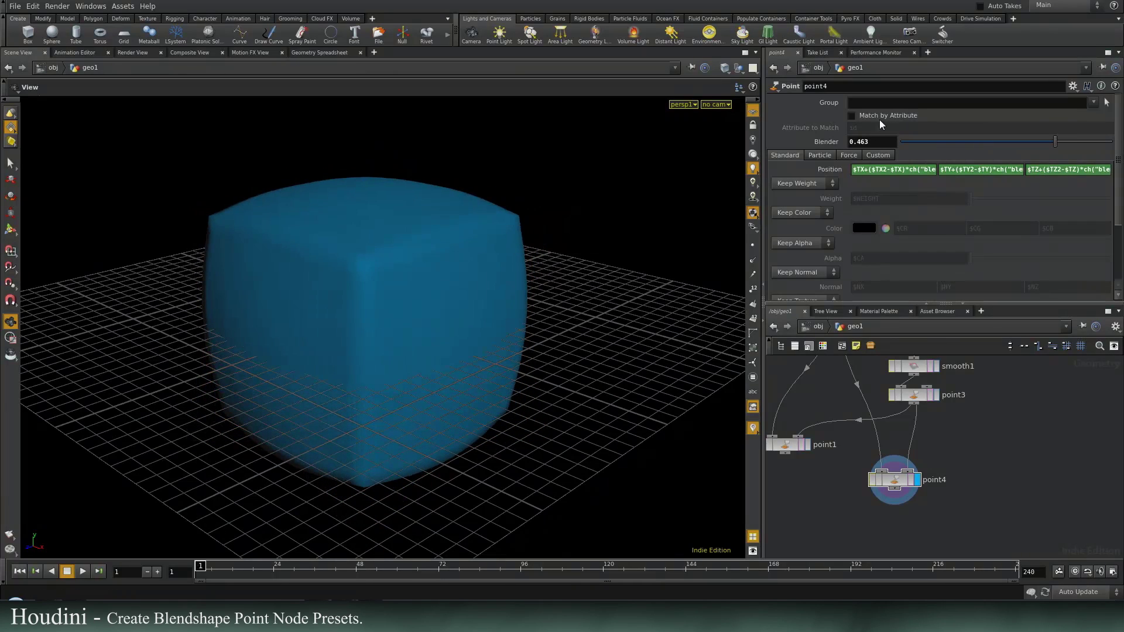
pyautogui.doubleClick(880, 144)
pyautogui.write('1')
pyautogui.press('Return')
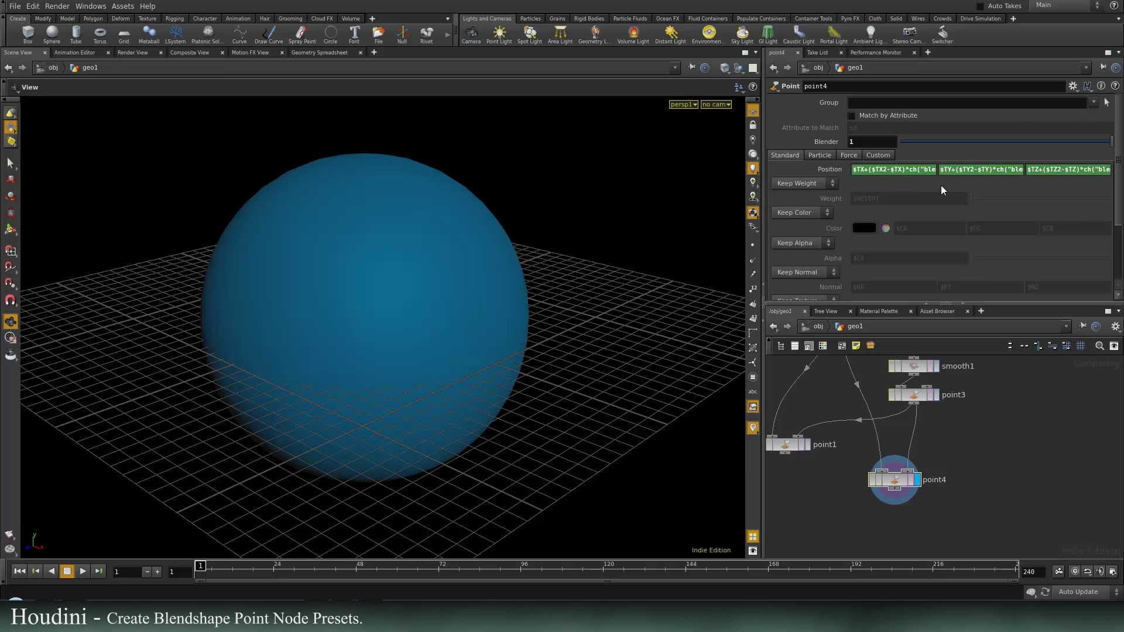
# Copy the Position parameter, set the normals to Add Normal, and paste the copied expressions into Normal
pyautogui.rightClick(841, 171)
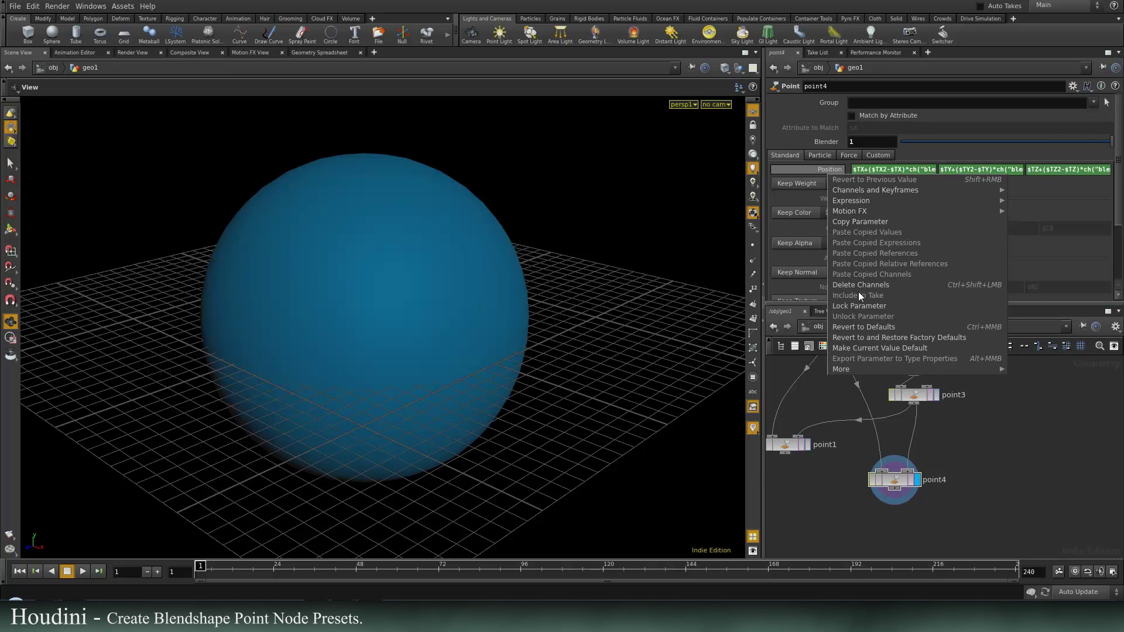
pyautogui.click(859, 223)
pyautogui.scroll(-2, 876, 236)
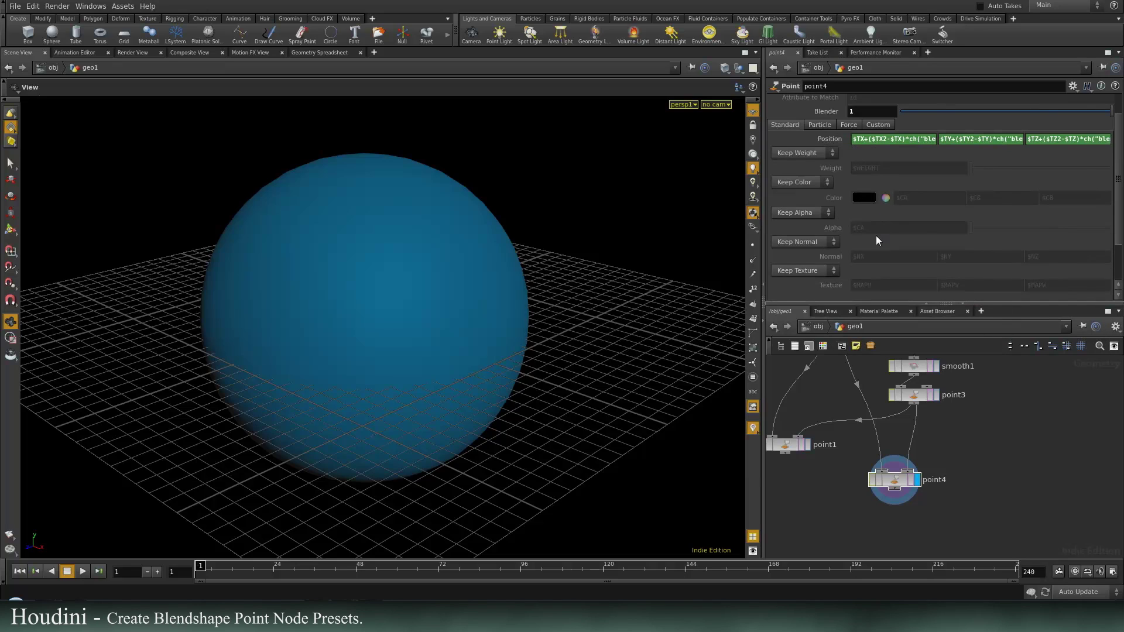
pyautogui.click(819, 242)
pyautogui.click(813, 265)
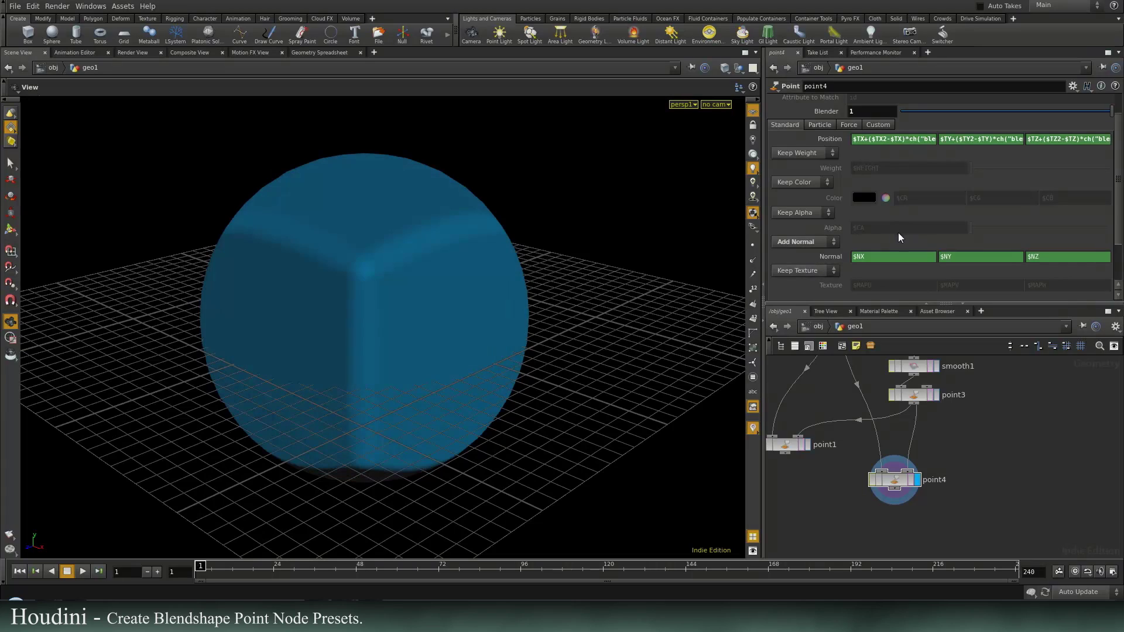
pyautogui.rightClick(831, 257)
pyautogui.click(886, 348)
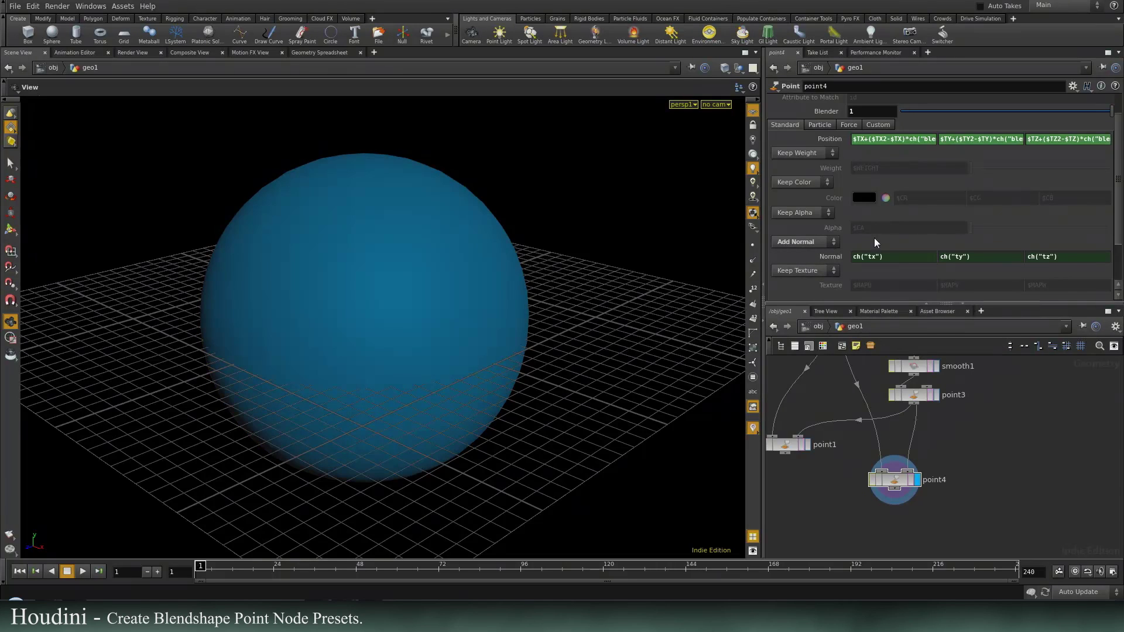
pyautogui.rightClick(827, 255)
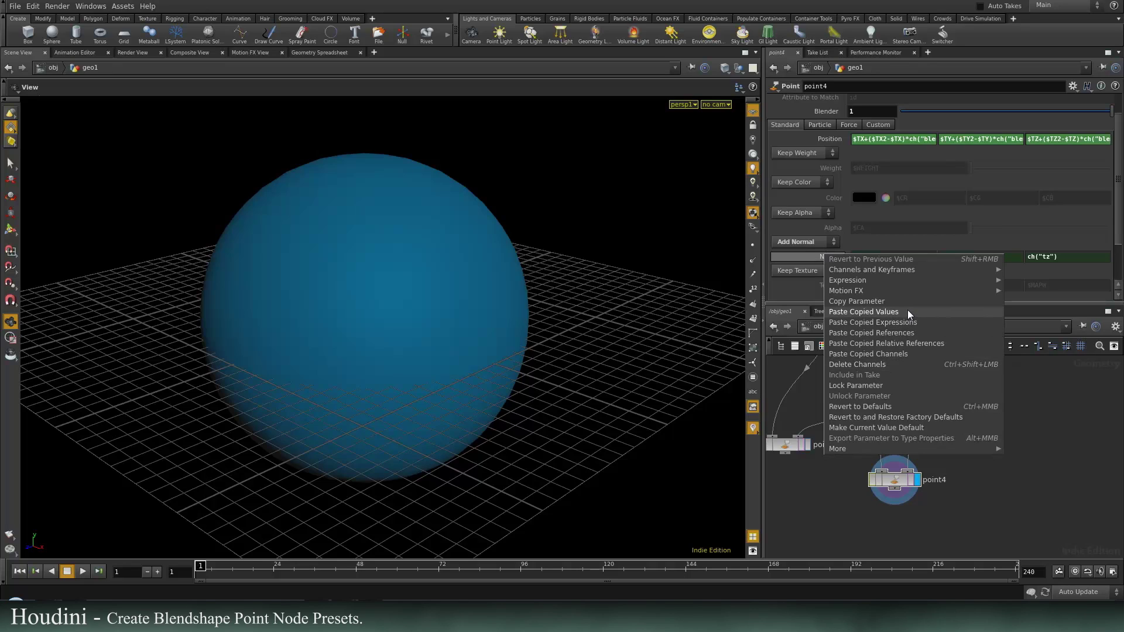
pyautogui.click(905, 322)
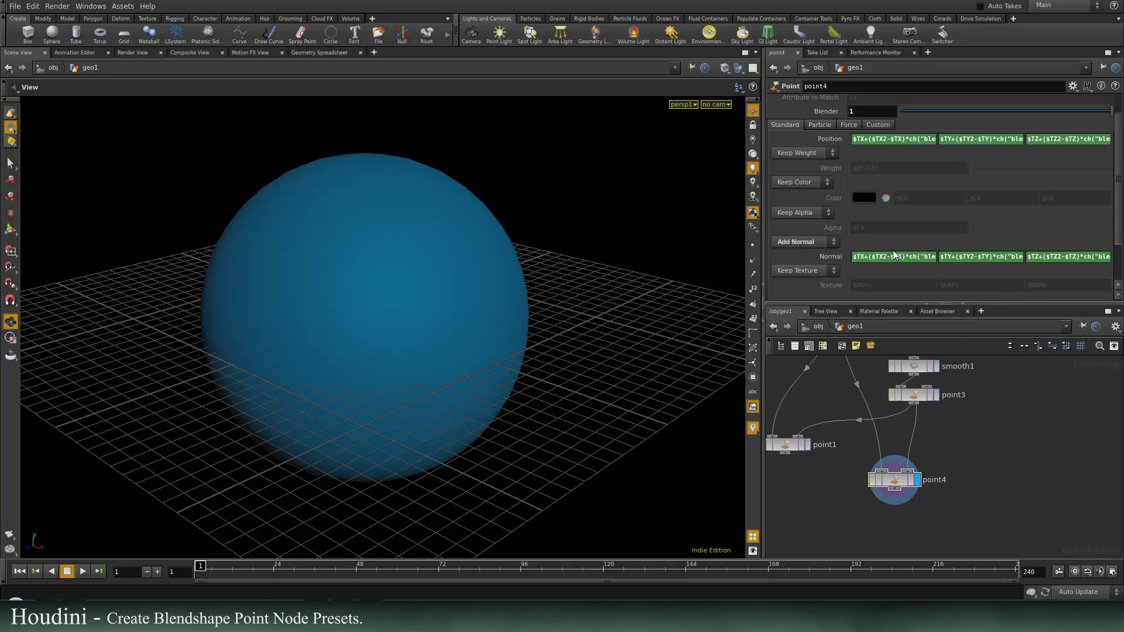
# Adapt the Normal X expression to $NX+($NX2-$NX)*ch("blender")
pyautogui.click(863, 260)
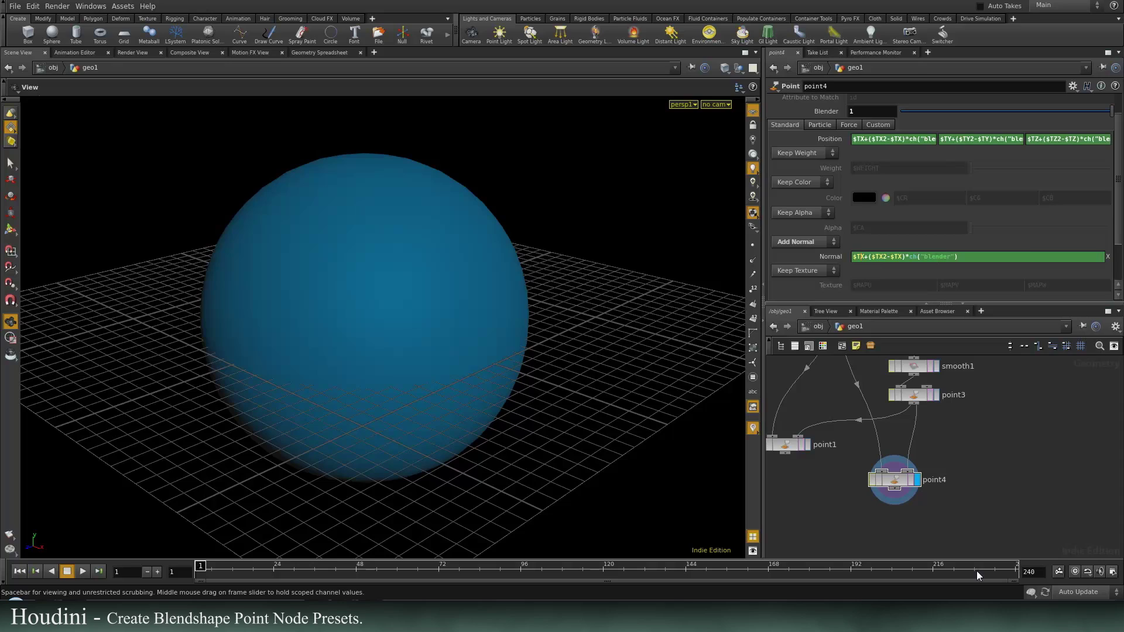
pyautogui.press('BackSpace')
pyautogui.write('N')
pyautogui.press('Right')
pyautogui.press('Right')
pyautogui.press('Right')
pyautogui.press('Right')
pyautogui.press('Right')
pyautogui.press('BackSpace')
pyautogui.write('N')
pyautogui.press('Right')
pyautogui.press('Right')
pyautogui.press('Right')
pyautogui.press('Right')
pyautogui.press('Right')
pyautogui.press('BackSpace')
pyautogui.write('N')
pyautogui.press('Tab')
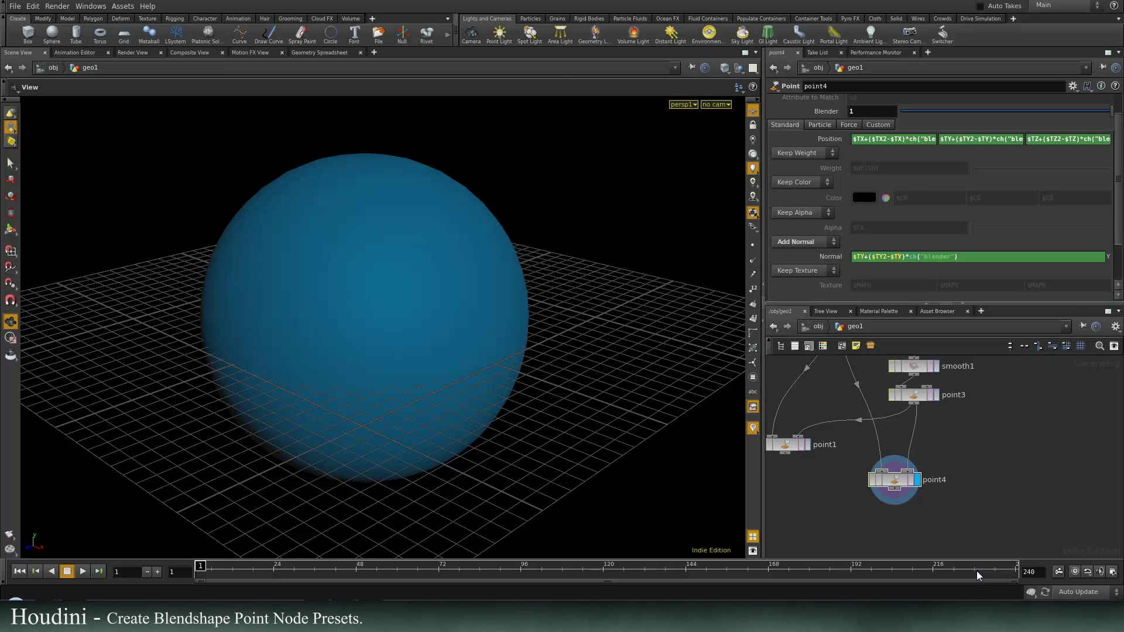
# Adapt the Normal Y expression to $NY+($NY2-$NY)*ch("blender")
pyautogui.press('BackSpace')
pyautogui.write('$NY')
pyautogui.press('Left')
pyautogui.press('Left')
pyautogui.press('Left')
pyautogui.press('Left')
pyautogui.press('Left')
pyautogui.press('Left')
pyautogui.press('BackSpace')
pyautogui.write('N')
pyautogui.press('Tab')
# Adapt the Normal Z expression to $NZ+($NZ2-$NZ)*ch("blender")
pyautogui.press('End')
pyautogui.press('Left')
pyautogui.press('Left')
pyautogui.press('Left')
pyautogui.press('Left')
pyautogui.press('Left')
pyautogui.press('Left')
pyautogui.press('Left')
pyautogui.press('Left')
pyautogui.press('Left')
pyautogui.press('Left')
pyautogui.press('Left')
pyautogui.press('Left')
pyautogui.press('Left')
pyautogui.press('Left')
pyautogui.press('Left')
pyautogui.press('Left')
pyautogui.press('BackSpace')
pyautogui.write('N')
pyautogui.press('Left')
pyautogui.press('Left')
pyautogui.press('Left')
pyautogui.press('Left')
pyautogui.press('Left')
pyautogui.press('BackSpace')
pyautogui.write('N')
pyautogui.press('Left')
pyautogui.press('Left')
pyautogui.press('Left')
pyautogui.press('Left')
pyautogui.press('Left')
pyautogui.press('BackSpace')
pyautogui.write('N')
pyautogui.press('Return')
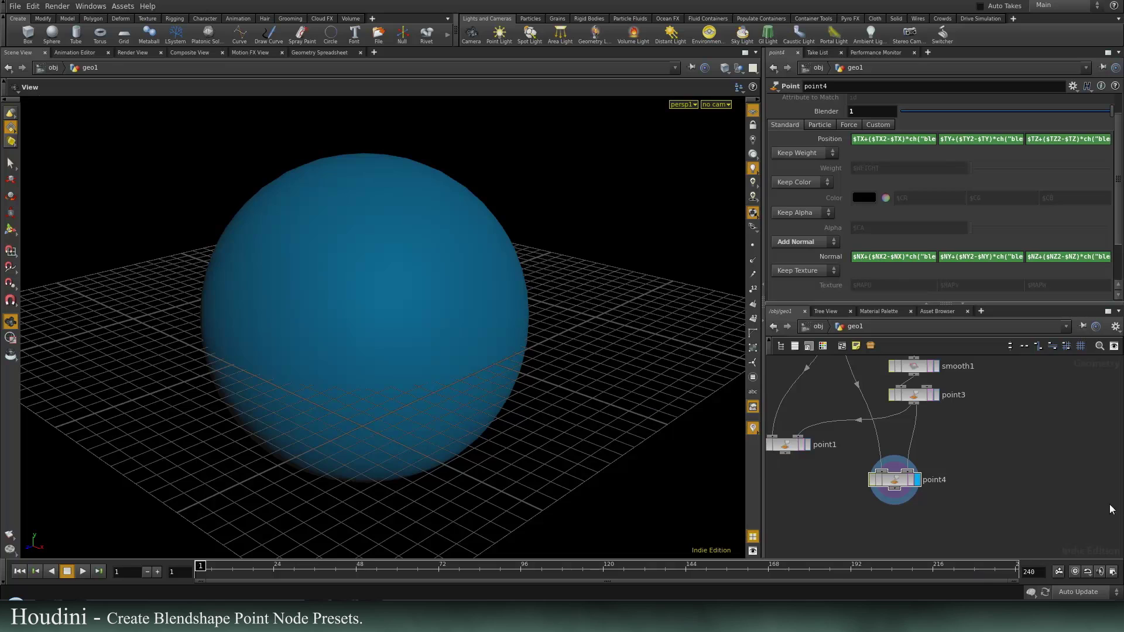
# Turn on point normals in the viewport and compare the normals of point2 and point3
pyautogui.moveTo(903, 386); pyautogui.dragTo(871, 506, button='middle')
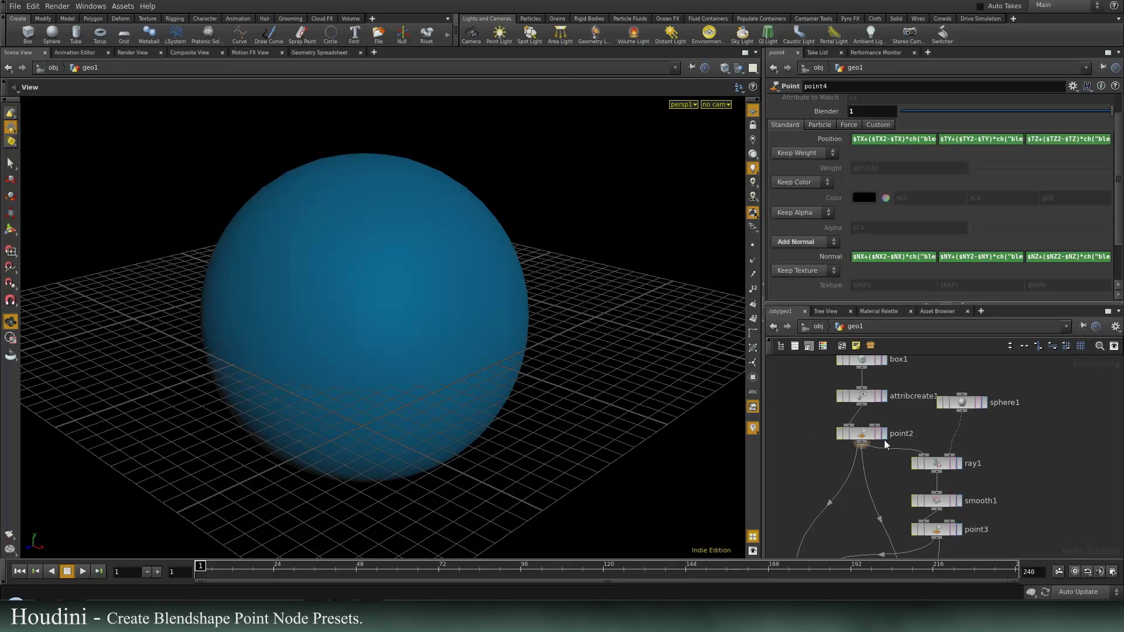
pyautogui.click(884, 433)
pyautogui.click(753, 260)
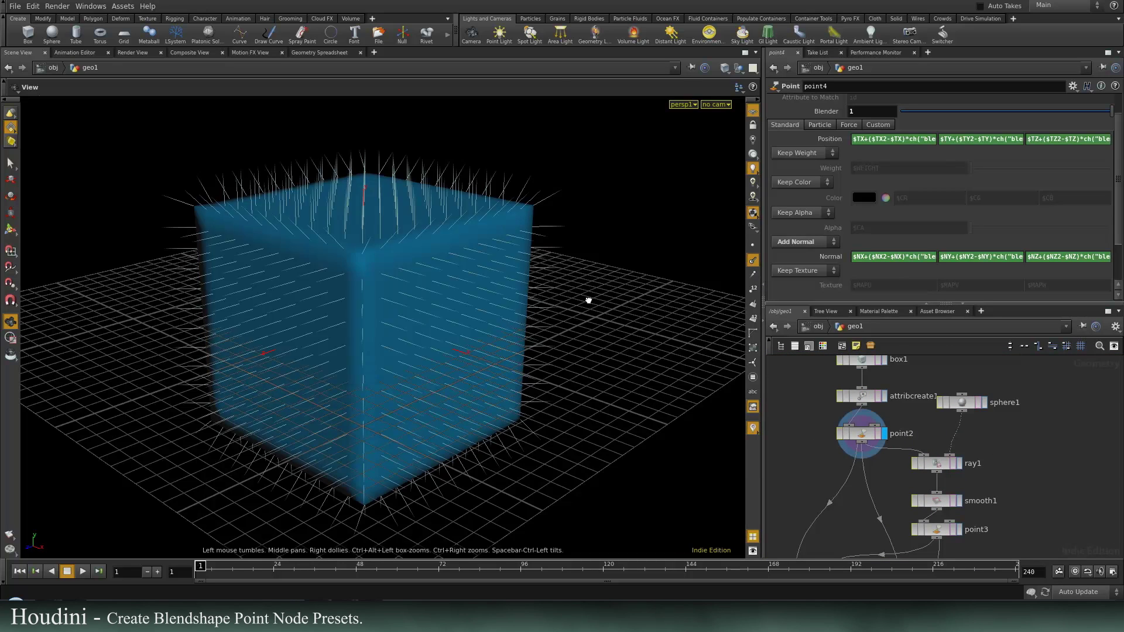
pyautogui.moveTo(587, 301)
pyautogui.mouseDown()
pyautogui.moveTo(607, 294)
pyautogui.moveTo(556, 291)
pyautogui.moveTo(584, 308)
pyautogui.mouseUp()
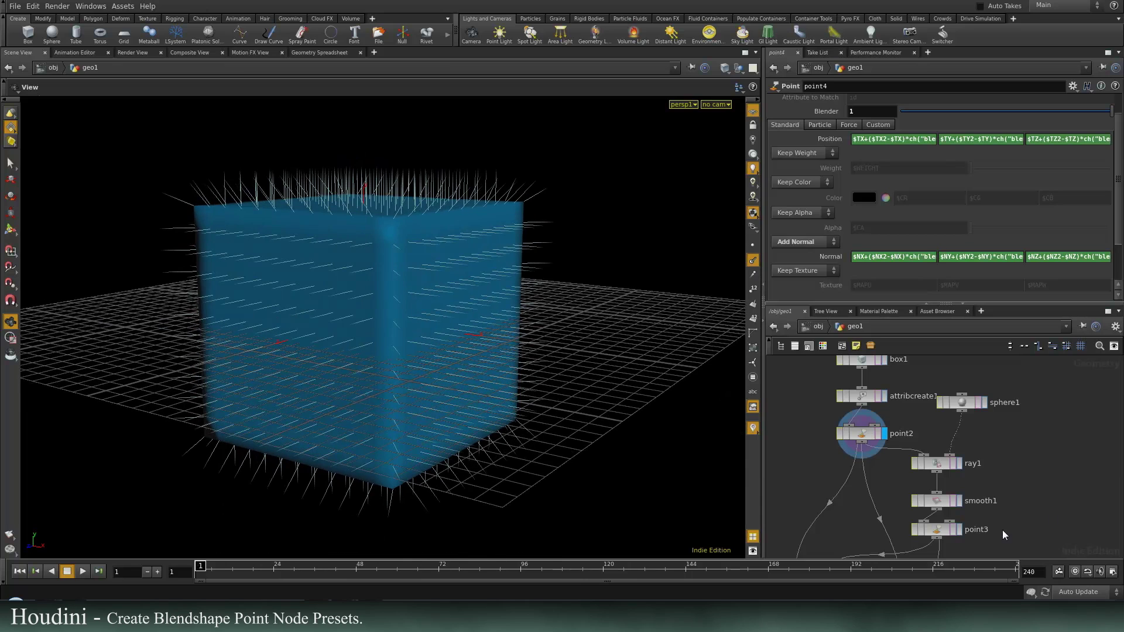
pyautogui.click(958, 530)
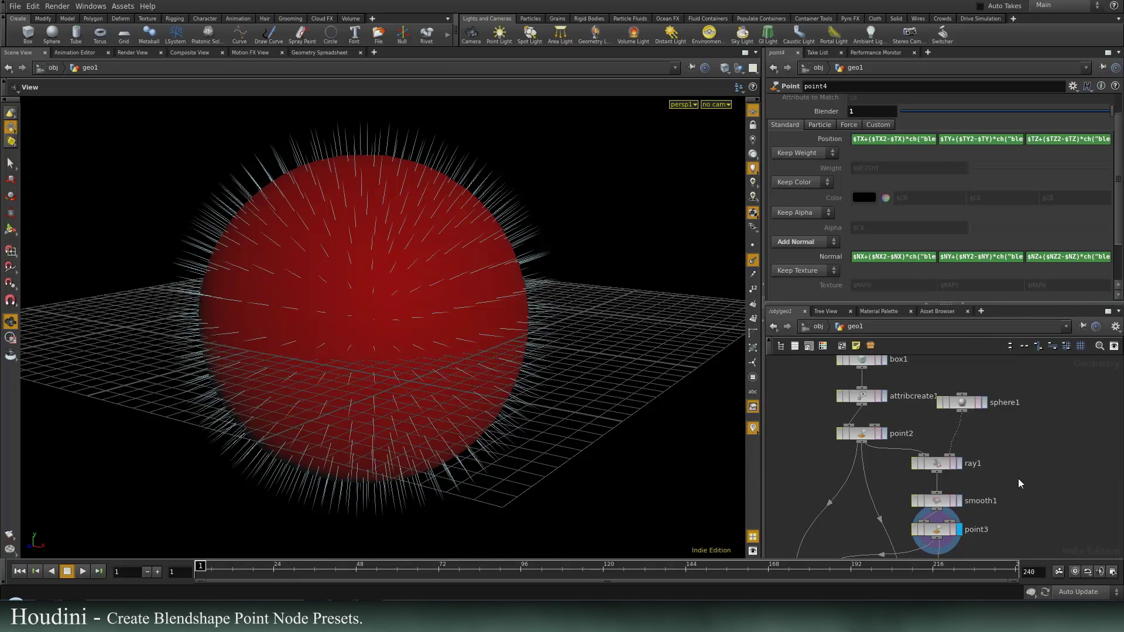
# Display point4 again and check how its normals blend with the Blender slider
pyautogui.scroll(-3, 994, 521)
pyautogui.click(954, 534)
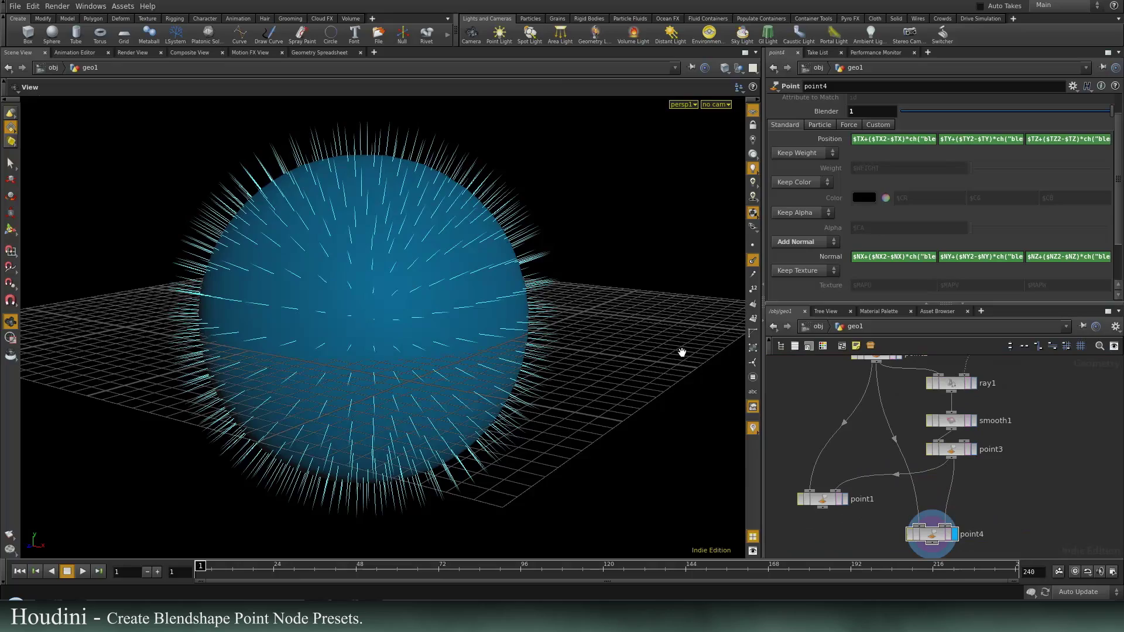
pyautogui.moveTo(650, 345); pyautogui.dragTo(532, 358)
pyautogui.moveTo(1111, 111); pyautogui.dragTo(895, 227)
# Copy the Normal parameter, set the color to Add Color, and paste the copied expressions into Color
pyautogui.scroll(-2, 895, 226)
pyautogui.rightClick(823, 212)
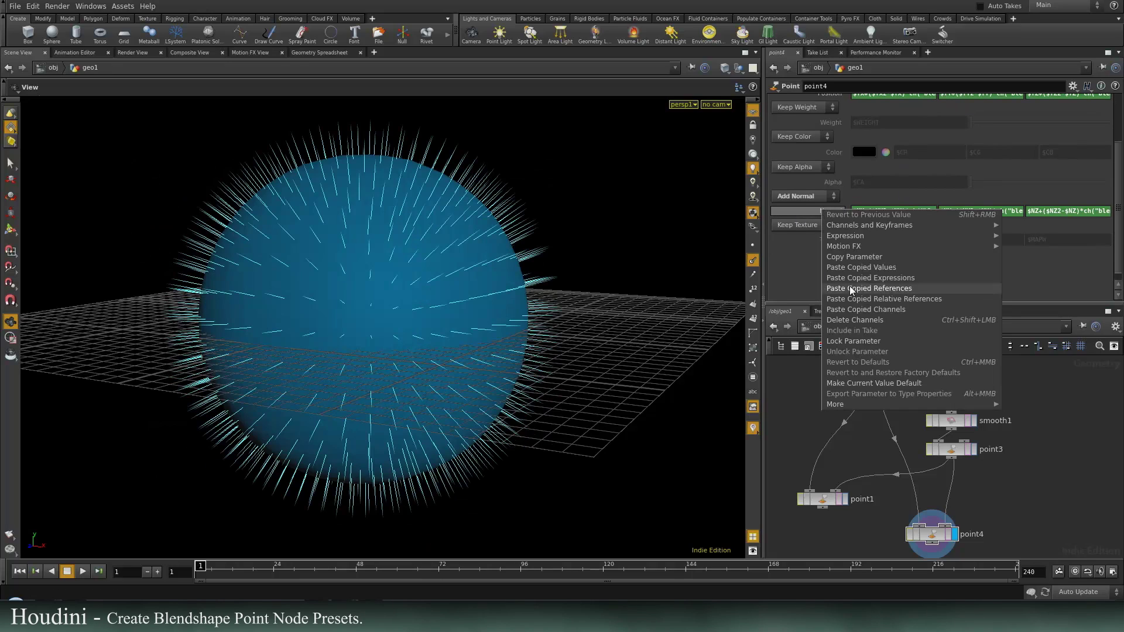
pyautogui.click(852, 267)
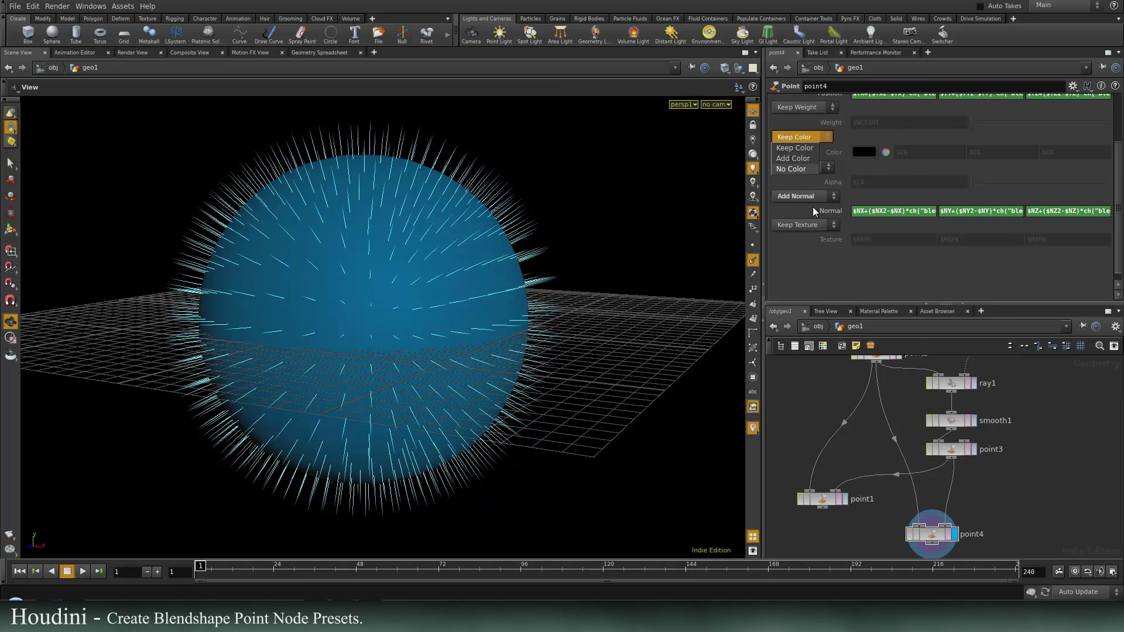
pyautogui.click(800, 159)
pyautogui.rightClick(841, 152)
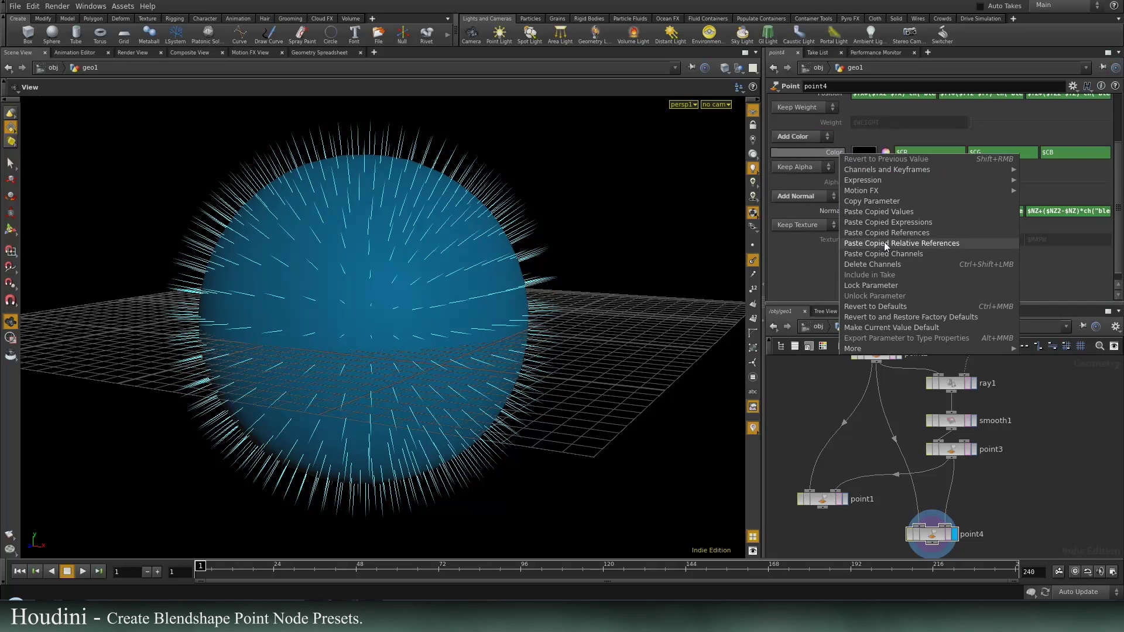
pyautogui.click(901, 224)
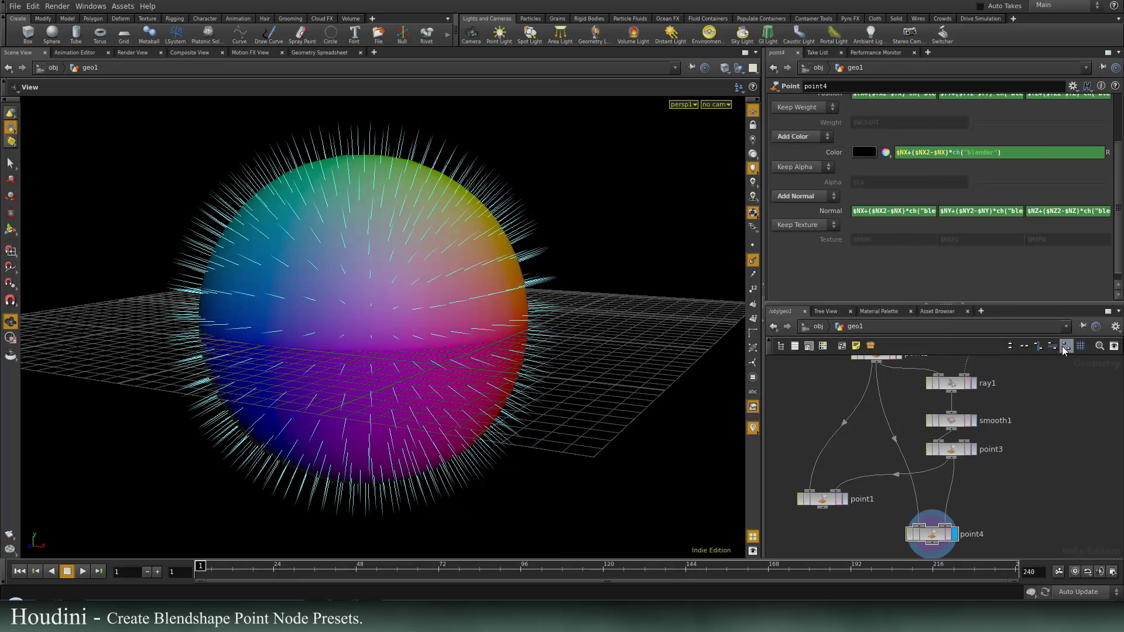
# Adapt the red Color expression to $CR+($CR2-$CR)*ch("blender")
pyautogui.press('BackSpace')
pyautogui.press('BackSpace')
pyautogui.write('$CR')
pyautogui.press('BackSpace')
pyautogui.press('BackSpace')
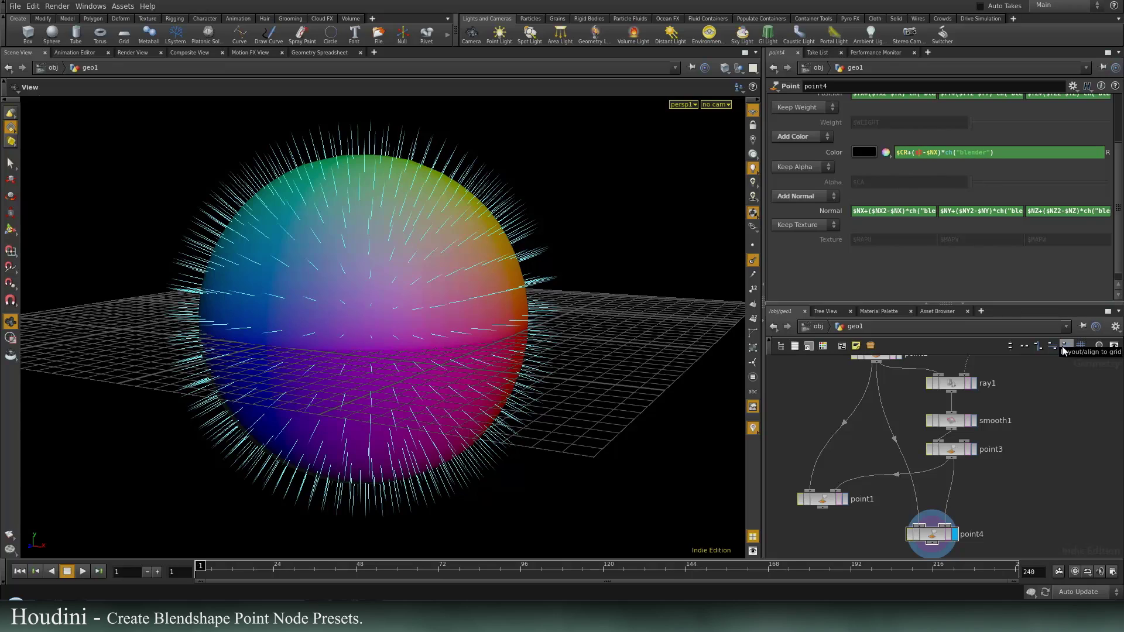
pyautogui.write('CR')
pyautogui.press('Right')
pyautogui.press('BackSpace')
pyautogui.press('BackSpace')
pyautogui.write('CR')
pyautogui.press('Tab')
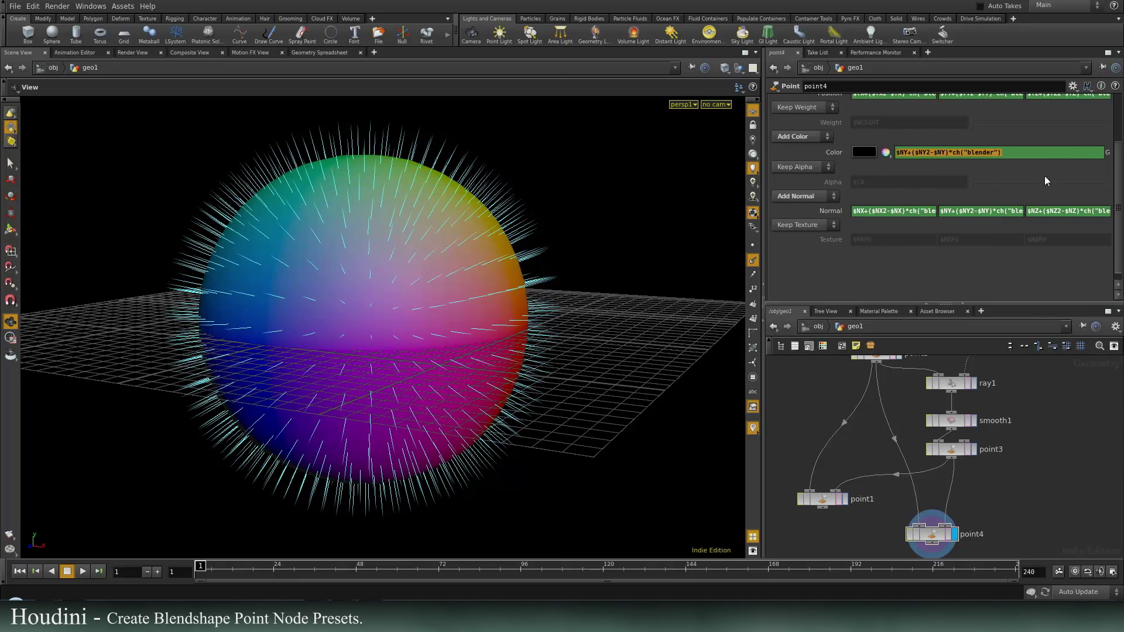
# Adapt the green Color expression to $CG+($CG2-$CG)*ch("blender")
pyautogui.click(939, 153)
pyautogui.press('Delete')
pyautogui.press('Delete')
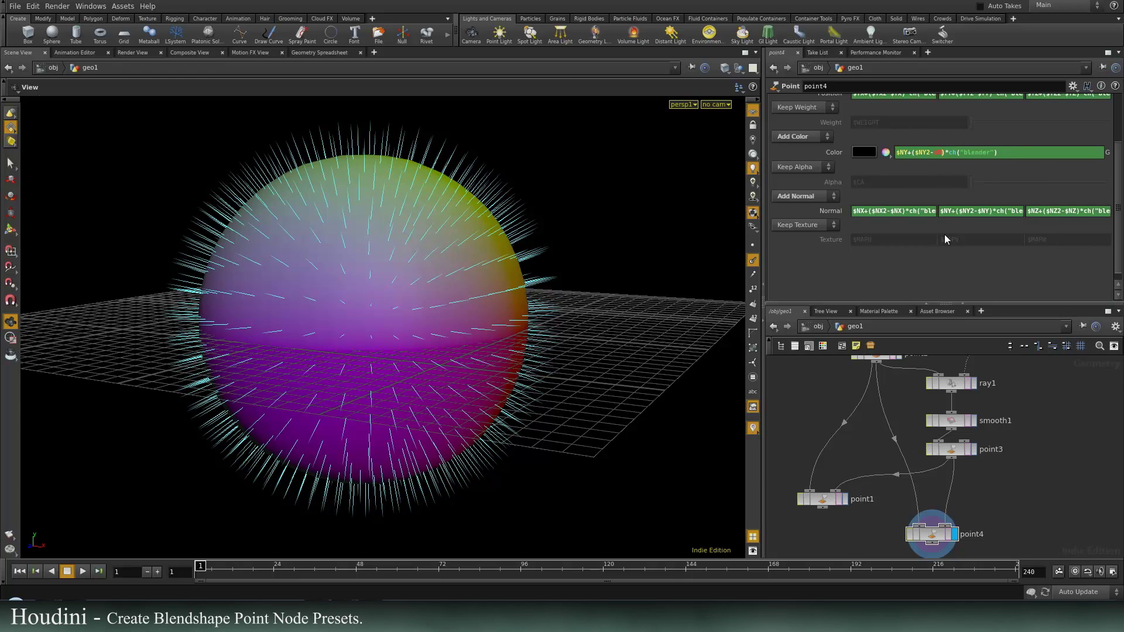
pyautogui.press('BackSpace')
pyautogui.write(')')
pyautogui.write('CG')
pyautogui.press('Left')
pyautogui.press('Left')
pyautogui.press('Left')
pyautogui.press('Left')
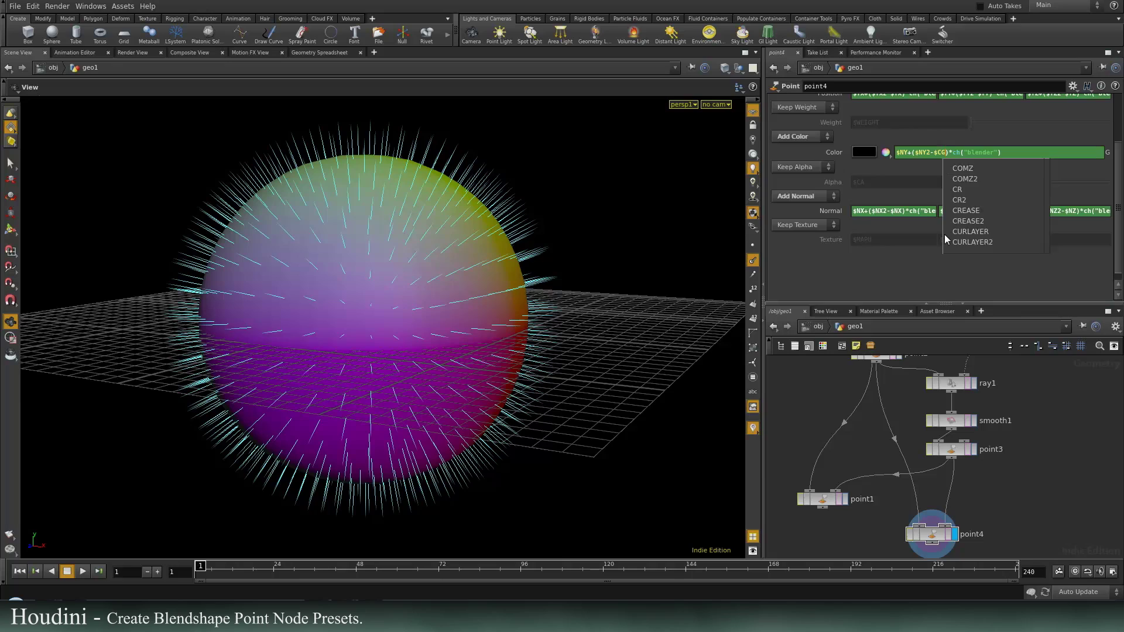
pyautogui.press('Left')
pyautogui.press('BackSpace')
pyautogui.press('BackSpace')
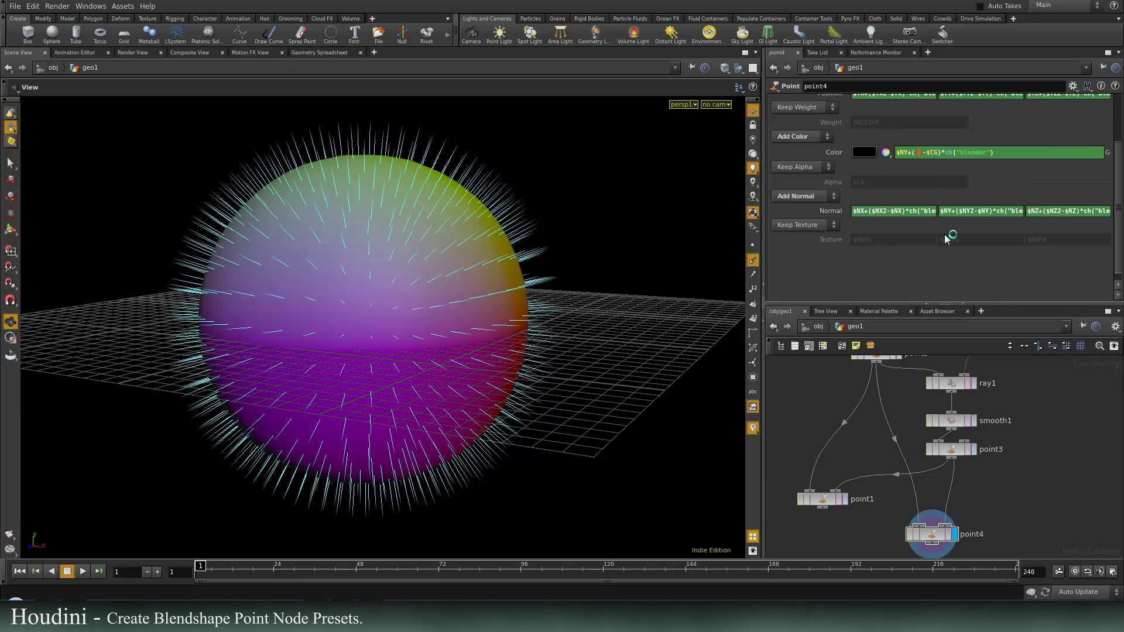
pyautogui.write('CG')
pyautogui.press('BackSpace')
pyautogui.press('BackSpace')
pyautogui.write('CG')
pyautogui.press('Tab')
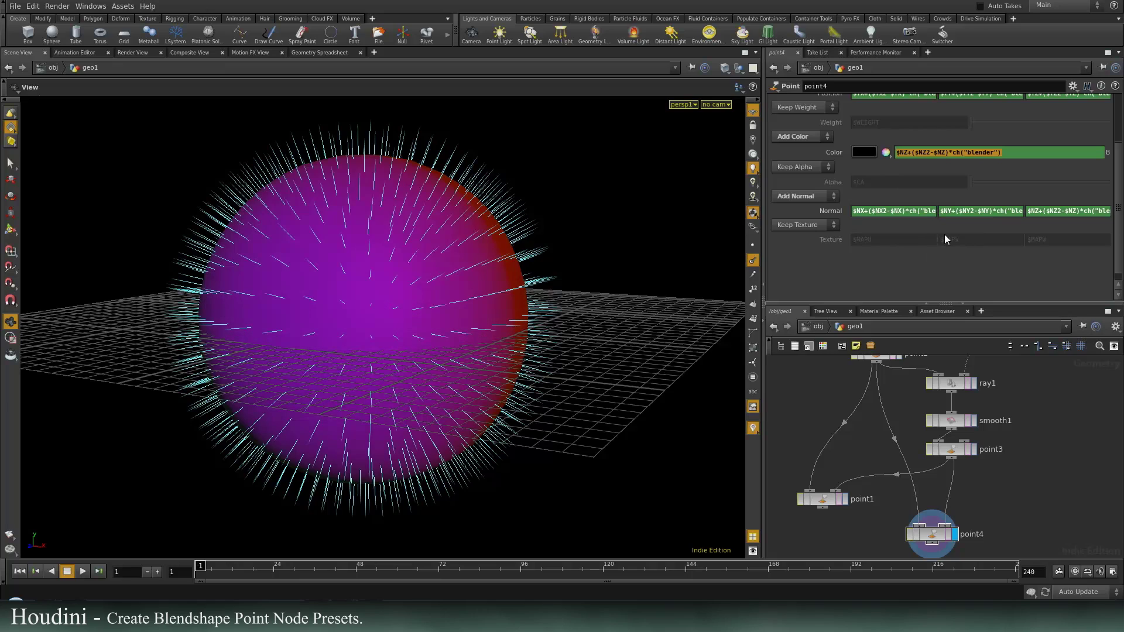
# Adapt the blue Color expression to $CB+($CB2-$CB)*ch("blender")
pyautogui.press('End')
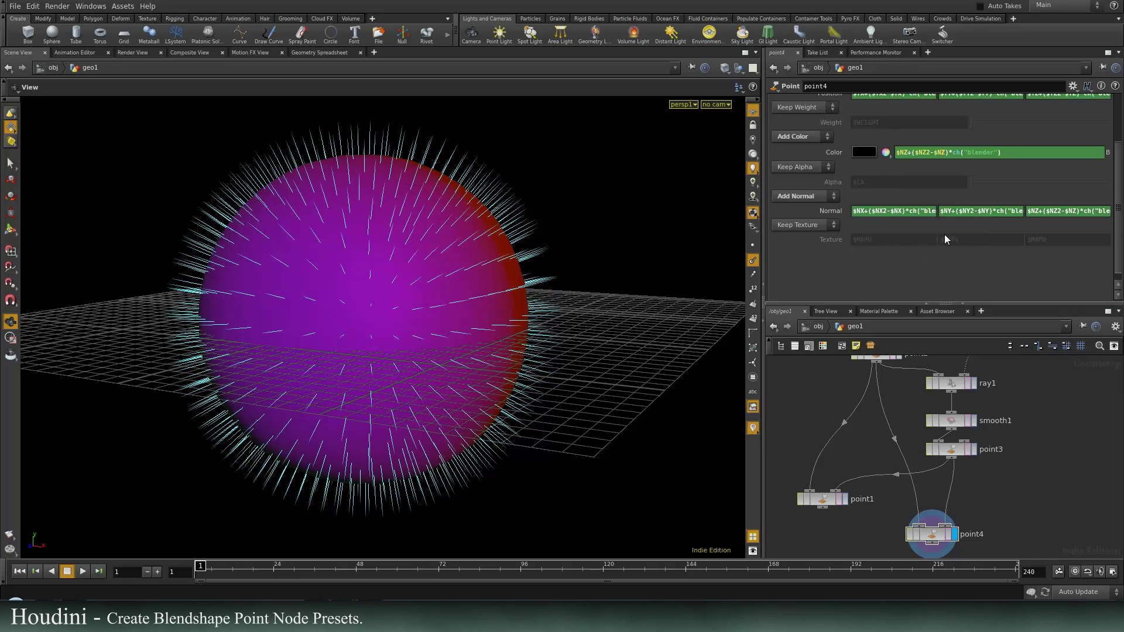
pyautogui.press('Left')
pyautogui.press('Left')
pyautogui.press('Left')
pyautogui.press('Left')
pyautogui.press('Left')
pyautogui.press('Left')
pyautogui.press('Left')
pyautogui.press('Left')
pyautogui.press('Left')
pyautogui.press('Left')
pyautogui.press('Left')
pyautogui.press('Left')
pyautogui.press('Left')
pyautogui.press('Left')
pyautogui.press('Left')
pyautogui.press('BackSpace')
pyautogui.press('BackSpace')
pyautogui.write('CB')
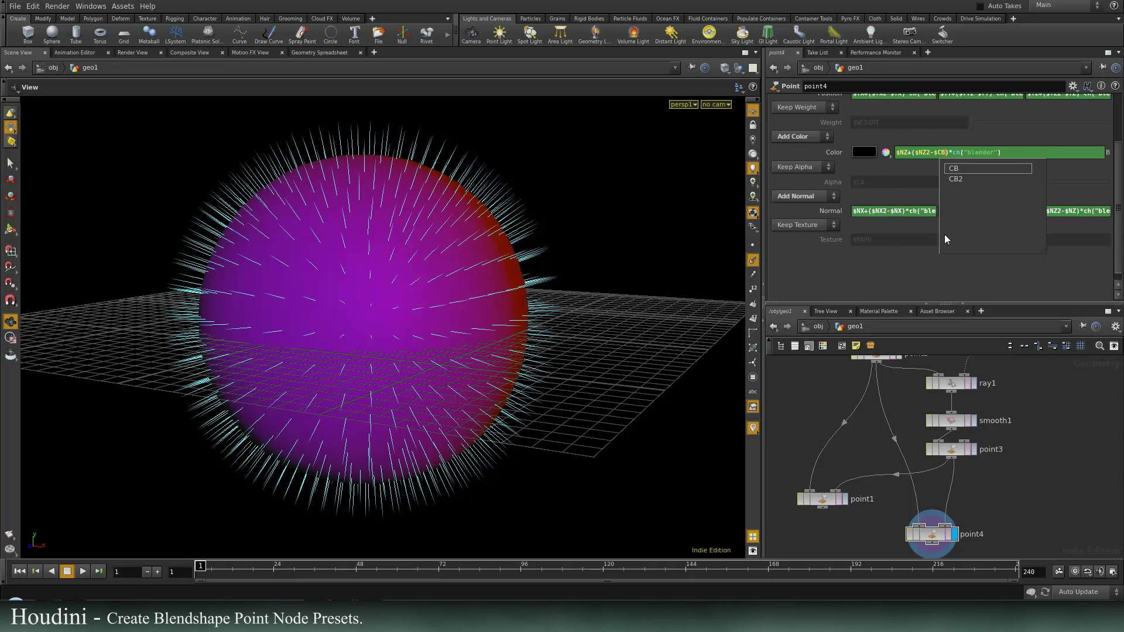
pyautogui.press('Left')
pyautogui.press('Left')
pyautogui.press('Left')
pyautogui.press('Left')
pyautogui.press('BackSpace')
pyautogui.press('BackSpace')
pyautogui.press('BackSpace')
pyautogui.press('BackSpace')
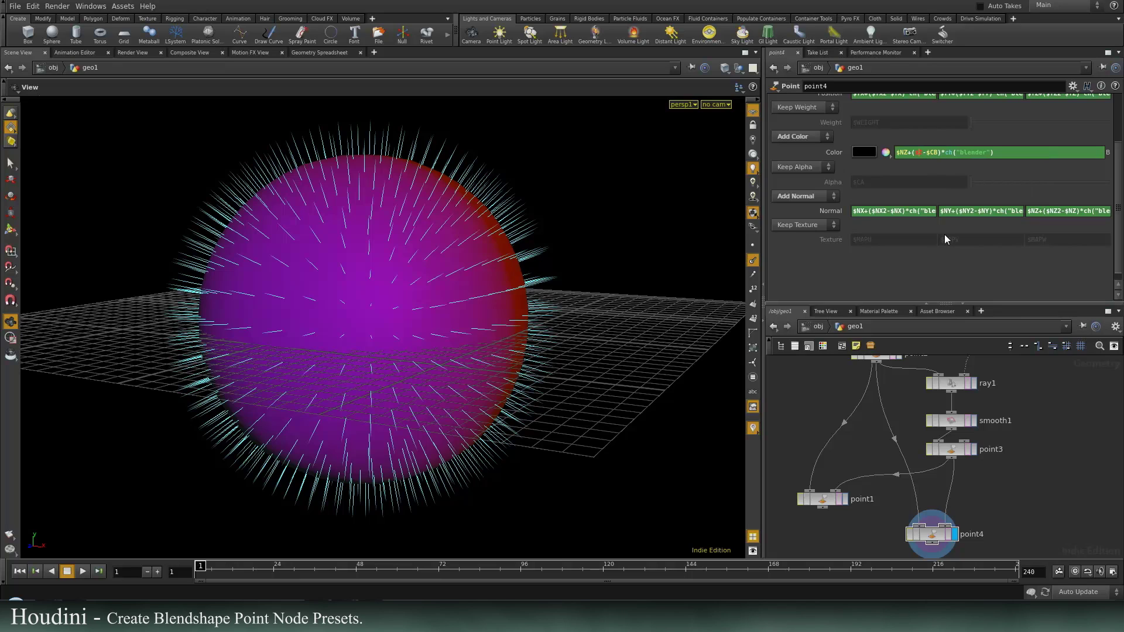
pyautogui.write('$CB2')
pyautogui.press('Left')
pyautogui.press('Left')
pyautogui.press('BackSpace')
pyautogui.press('BackSpace')
pyautogui.write('CB')
pyautogui.press('Return')
# Test the combined position, normal and color blend with the Blender slider
pyautogui.scroll(3, 944, 234)
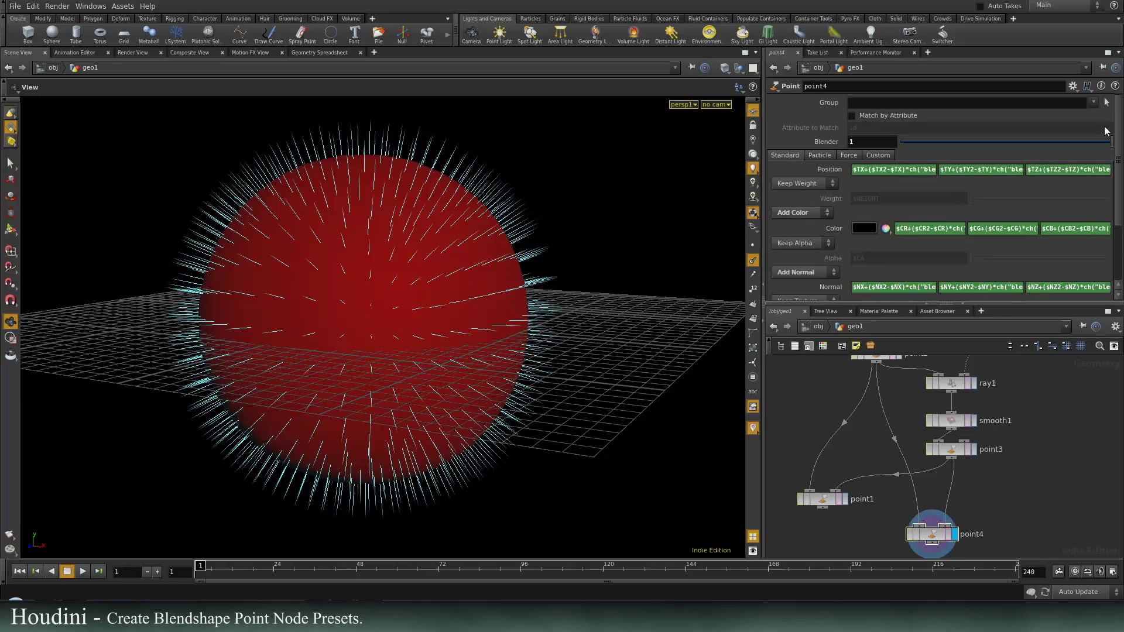
pyautogui.moveTo(1105, 142)
pyautogui.mouseDown()
pyautogui.moveTo(846, 175)
pyautogui.moveTo(1107, 141)
pyautogui.mouseUp()
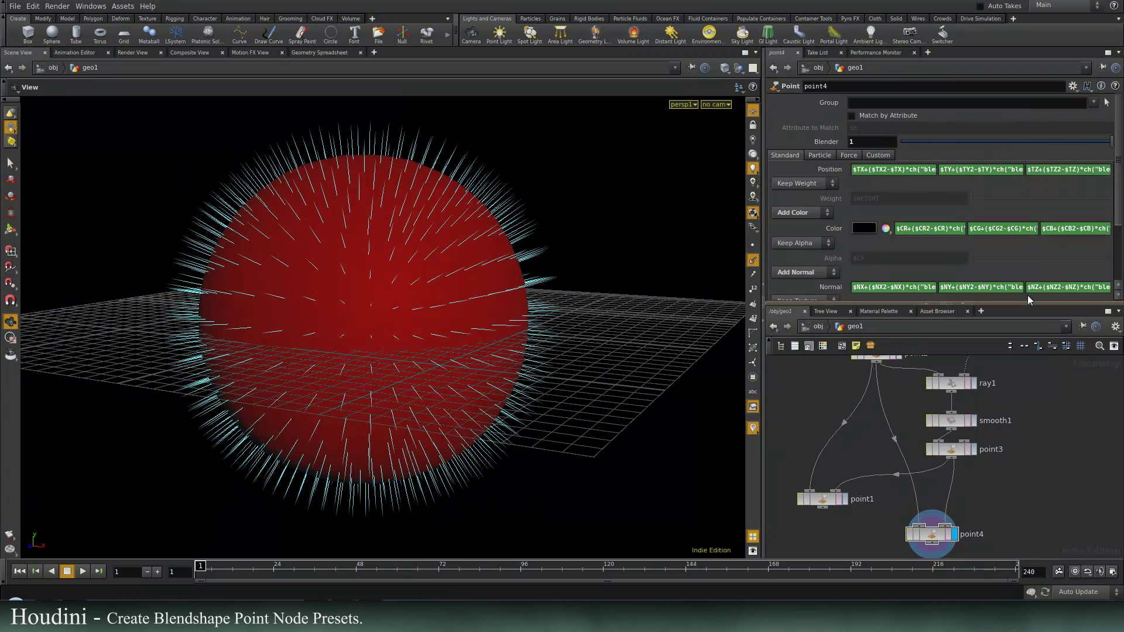
pyautogui.scroll(-3, 864, 192)
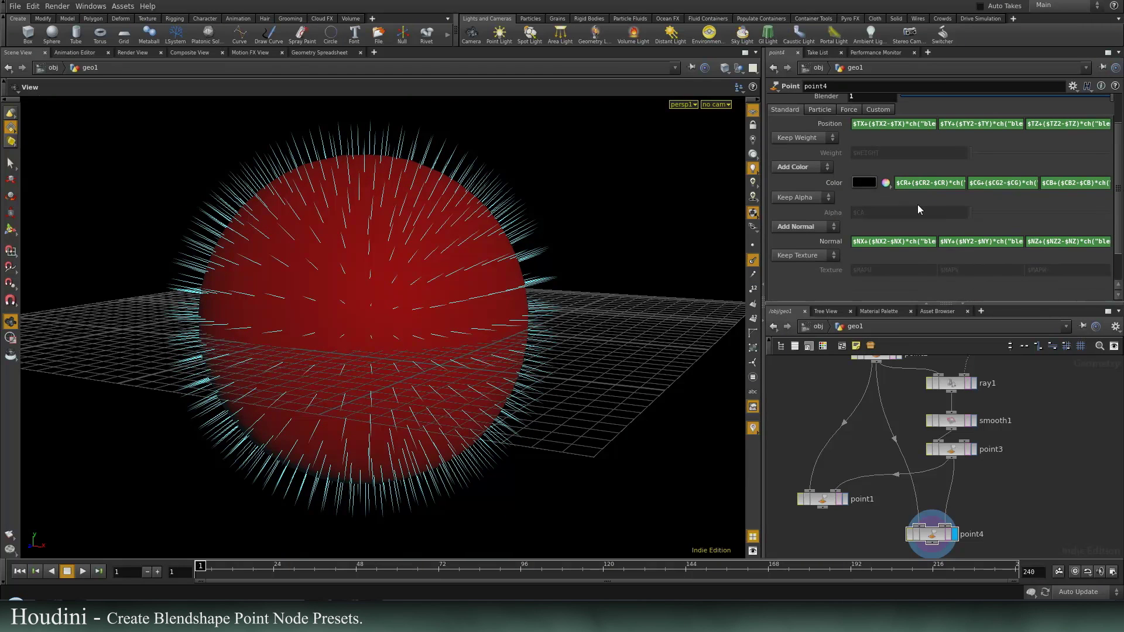
# Enable Add Velocity on the point node and paste the copied Normal expressions into Velocity
pyautogui.scroll(1, 837, 139)
pyautogui.click(823, 122)
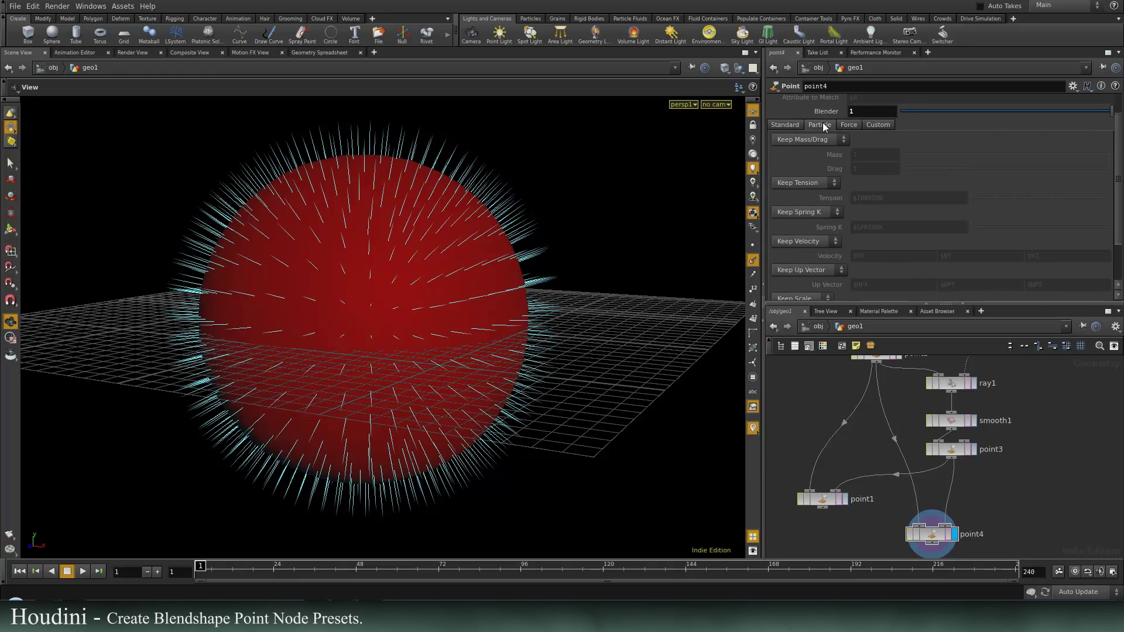
pyautogui.scroll(-2, 828, 206)
pyautogui.click(824, 210)
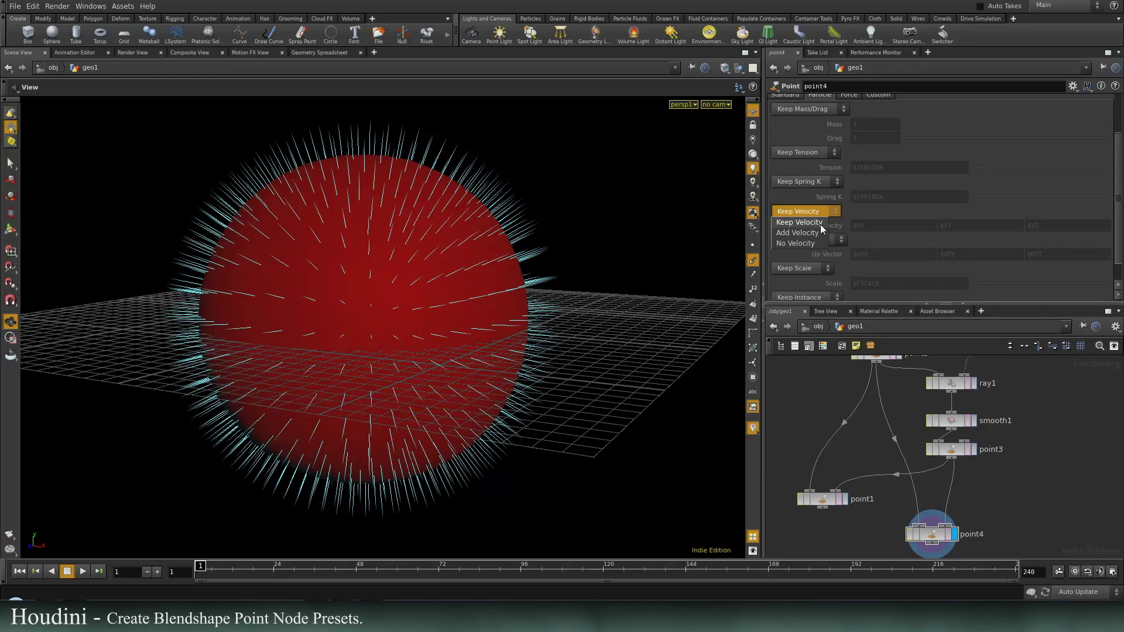
pyautogui.click(820, 230)
pyautogui.rightClick(839, 228)
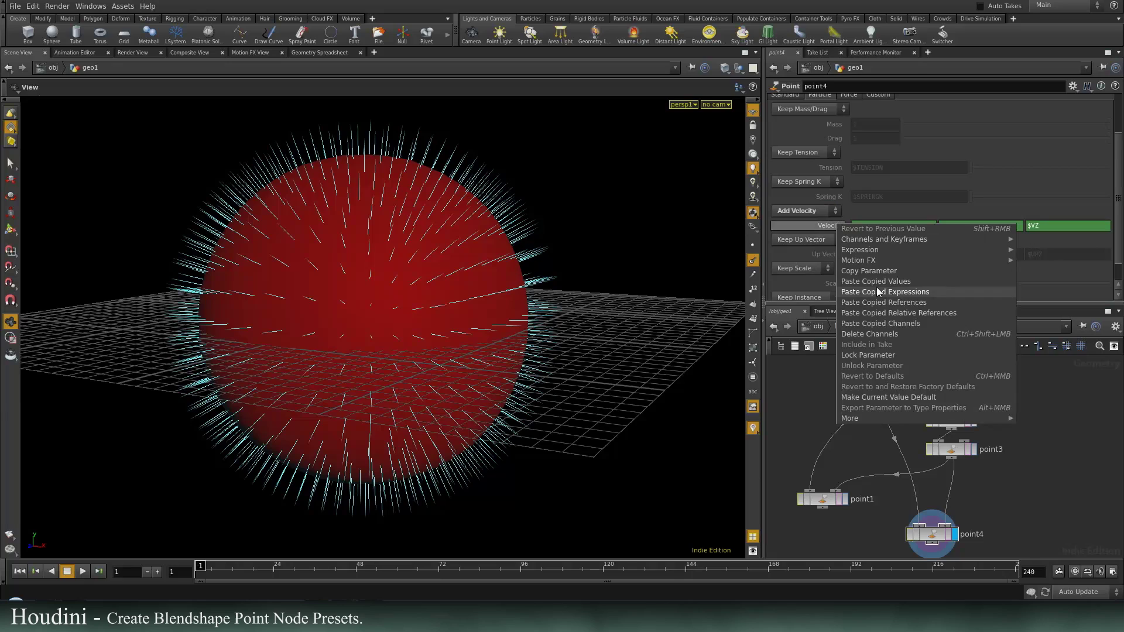
pyautogui.click(877, 286)
# Adapt the X Velocity expression to $VX+($VX2-$VX)*ch("blender")
pyautogui.click(868, 226)
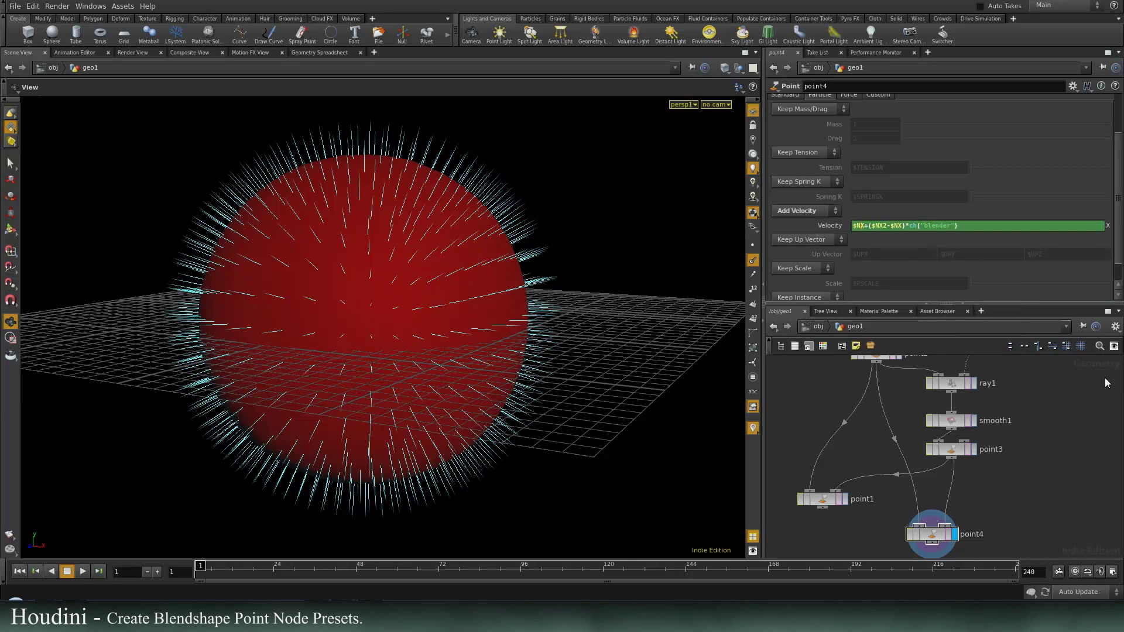
pyautogui.press('BackSpace')
pyautogui.write('$VX')
pyautogui.press('Right')
pyautogui.press('Right')
pyautogui.press('Right')
pyautogui.press('Delete')
pyautogui.press('Delete')
pyautogui.write('VX')
pyautogui.press('Tab')
# Adapt the Y Velocity expression to $VY+($VY2-$VY)*ch("blender")
pyautogui.press('Right')
pyautogui.press('Right')
pyautogui.press('Right')
pyautogui.press('Right')
pyautogui.press('Right')
pyautogui.press('Right')
pyautogui.press('Right')
pyautogui.press('Right')
pyautogui.press('Right')
pyautogui.press('Right')
pyautogui.press('Right')
pyautogui.press('Delete')
pyautogui.write('V')
pyautogui.press('Left')
pyautogui.press('Left')
pyautogui.press('Left')
pyautogui.press('Left')
pyautogui.press('Left')
pyautogui.press('Left')
pyautogui.press('Delete')
pyautogui.write('V')
pyautogui.press('Tab')
# Adapt the Z Velocity expression to $VZ+($VZ2-$VZ)*ch("blender")
pyautogui.press('Right')
pyautogui.press('Right')
pyautogui.press('Right')
pyautogui.press('Right')
pyautogui.press('Right')
pyautogui.press('Right')
pyautogui.press('Right')
pyautogui.press('Right')
pyautogui.press('Right')
pyautogui.press('Right')
pyautogui.press('Right')
pyautogui.press('Delete')
pyautogui.write('V')
pyautogui.press('Left')
pyautogui.press('Left')
pyautogui.press('Left')
pyautogui.press('Left')
pyautogui.press('Left')
pyautogui.press('Left')
pyautogui.press('Delete')
pyautogui.write('V')
pyautogui.press('Left')
pyautogui.press('Left')
pyautogui.press('Left')
pyautogui.press('Left')
pyautogui.press('Left')
pyautogui.press('Left')
pyautogui.press('Delete')
pyautogui.write('V')
pyautogui.press('Return')
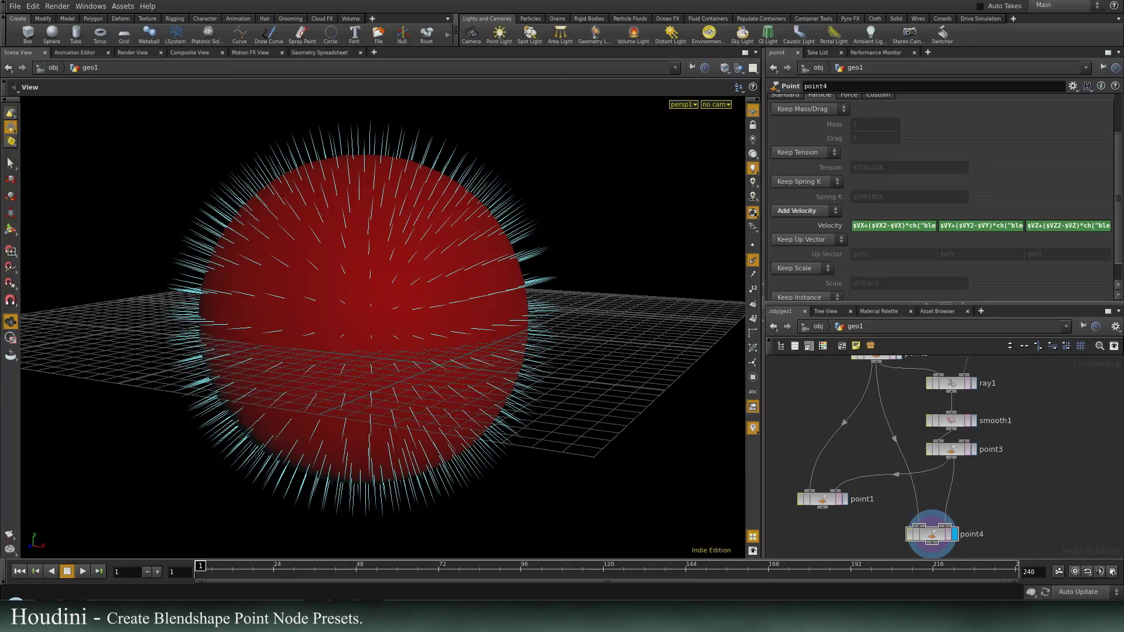
# Review the point node's Particle and Standard parameters for the attributes that carry blend expressions
pyautogui.scroll(2, 971, 255)
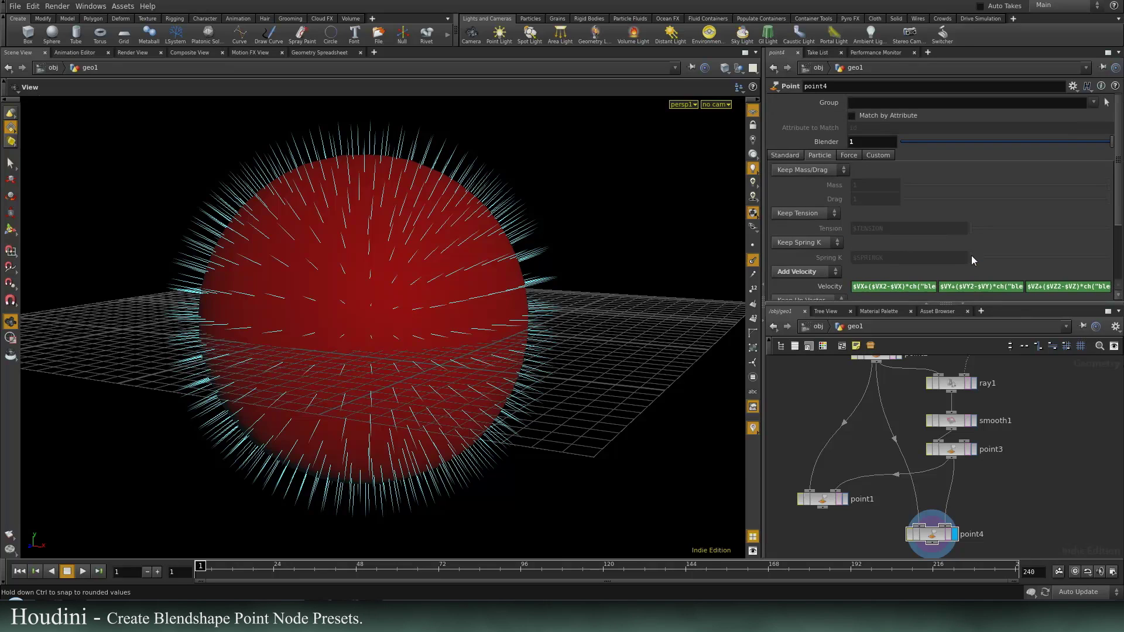
pyautogui.scroll(-2, 982, 242)
pyautogui.scroll(2, 878, 193)
pyautogui.scroll(-3, 819, 146)
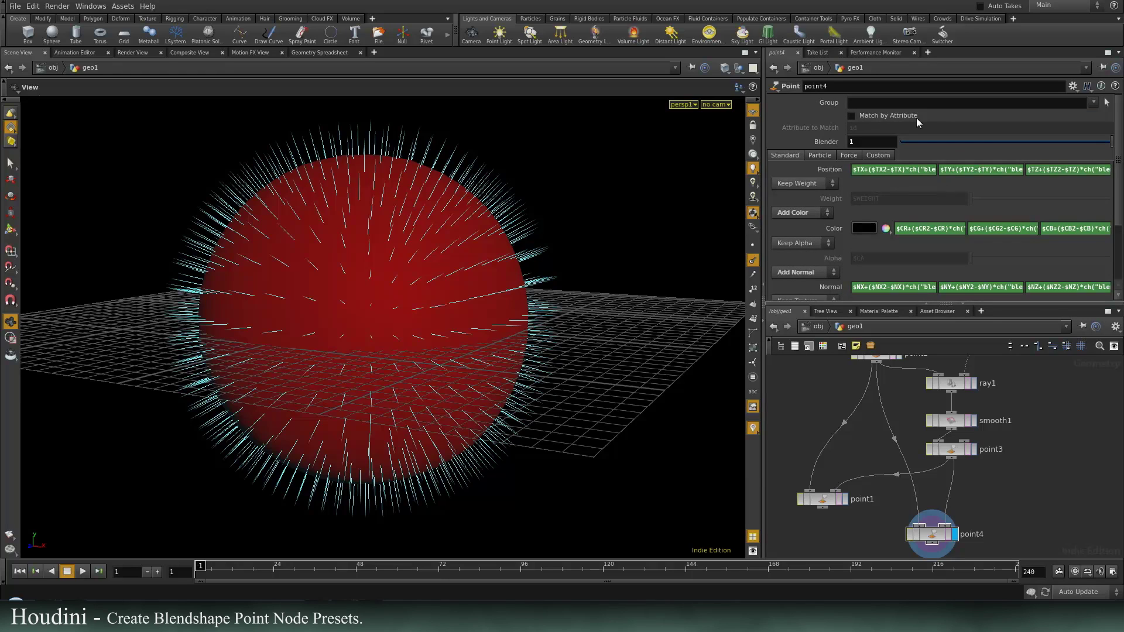
pyautogui.scroll(-1, 1030, 217)
pyautogui.scroll(1, 885, 206)
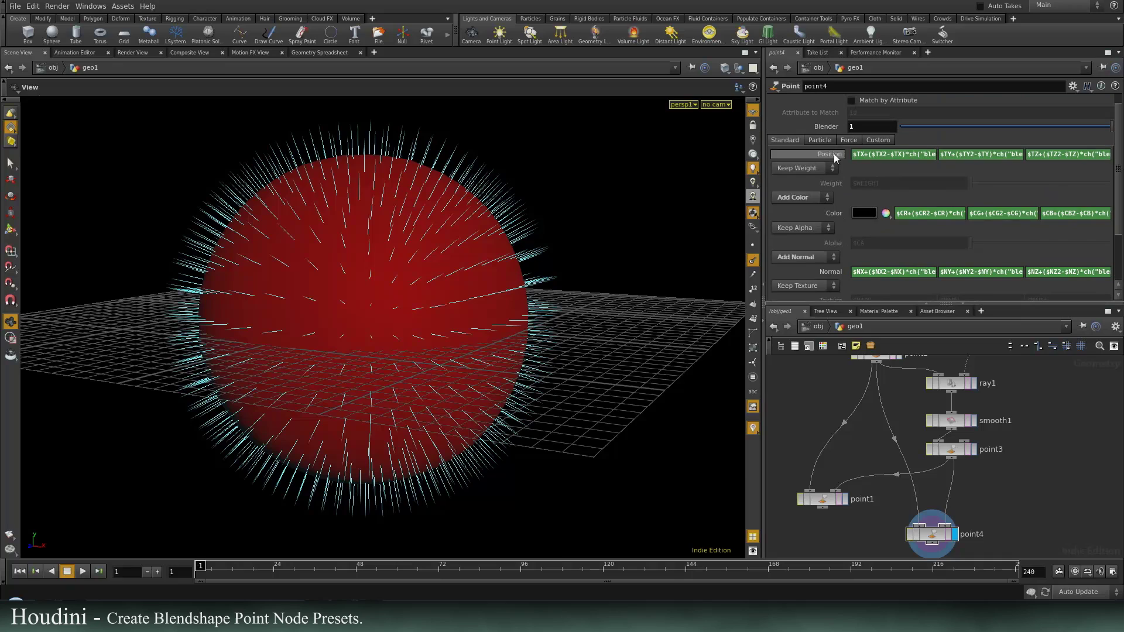
pyautogui.click(823, 139)
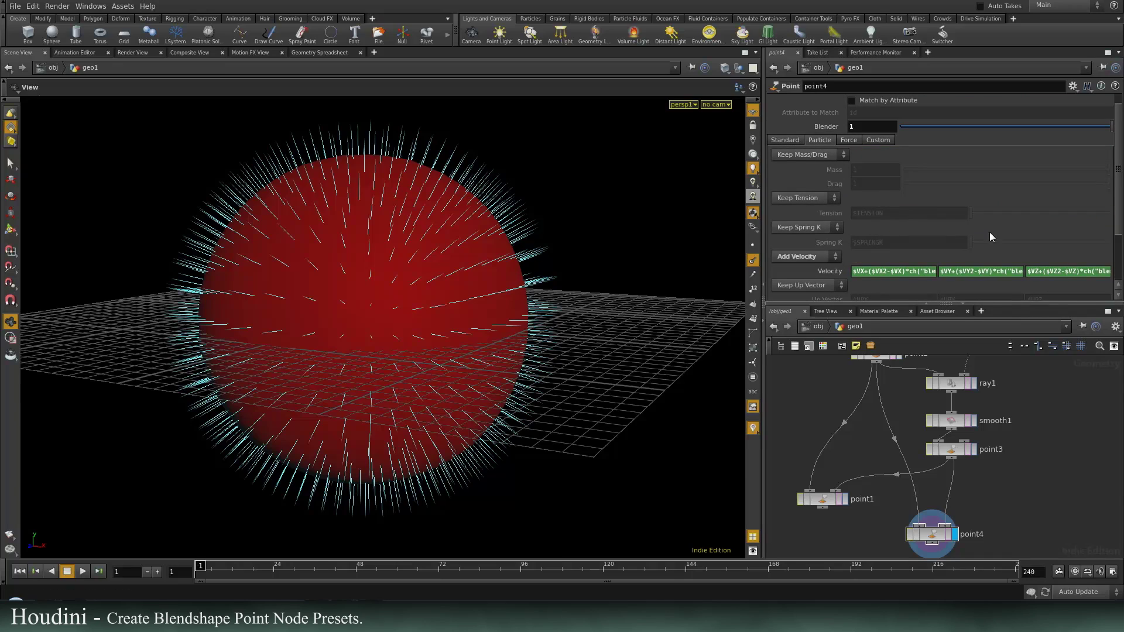
pyautogui.click(793, 140)
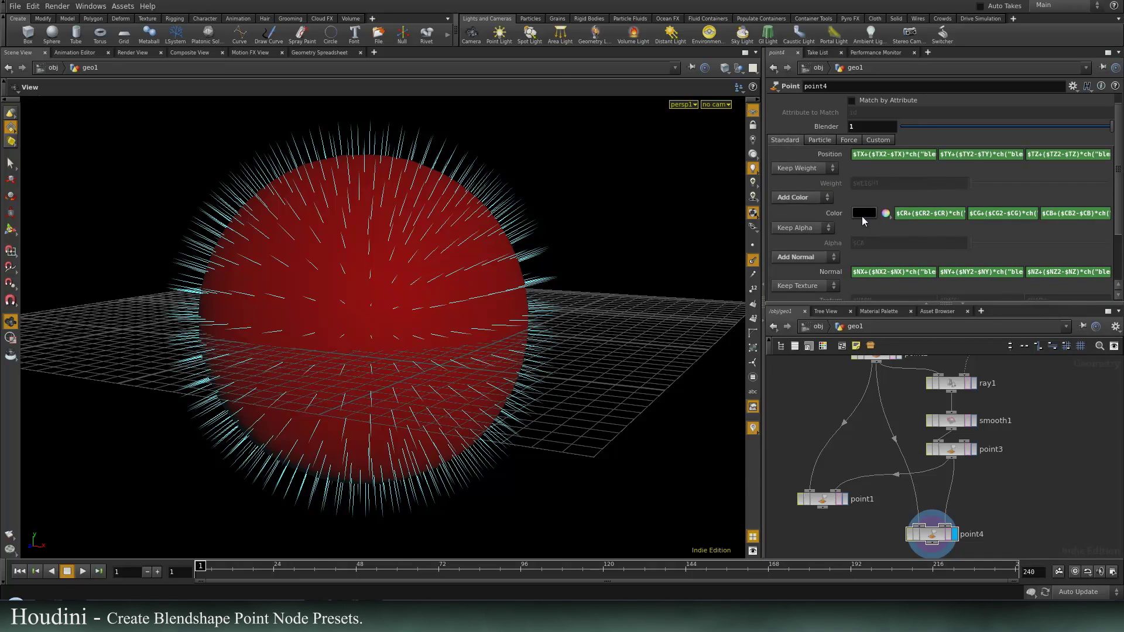
# Enable Add Alpha and fill the Alpha value with the copied red Color expression
pyautogui.click(817, 229)
pyautogui.click(797, 251)
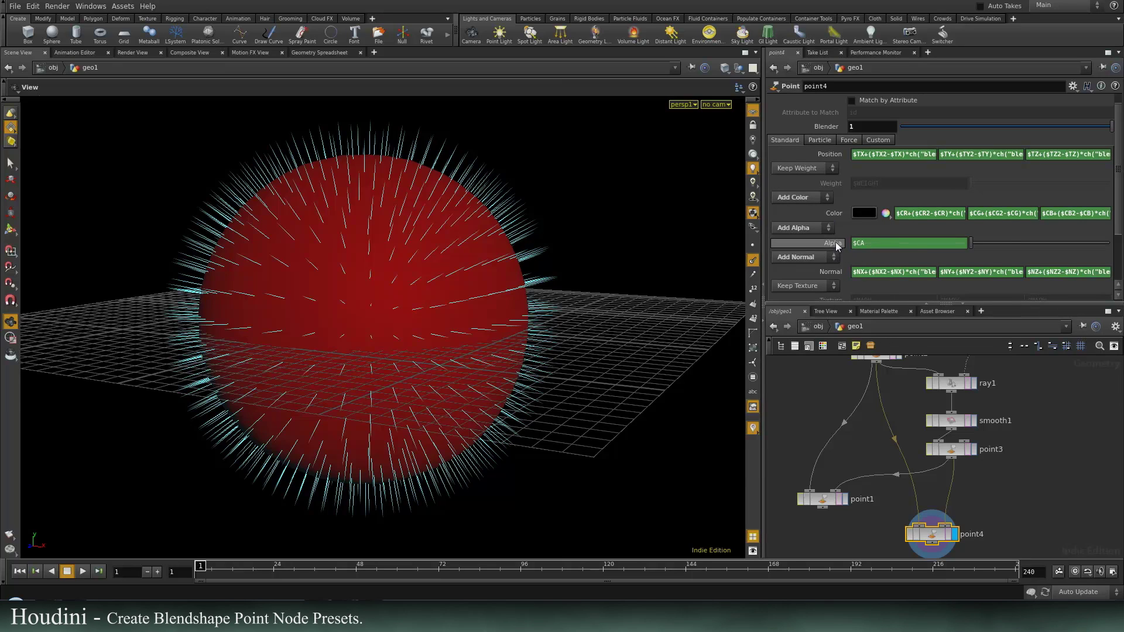
pyautogui.rightClick(835, 242)
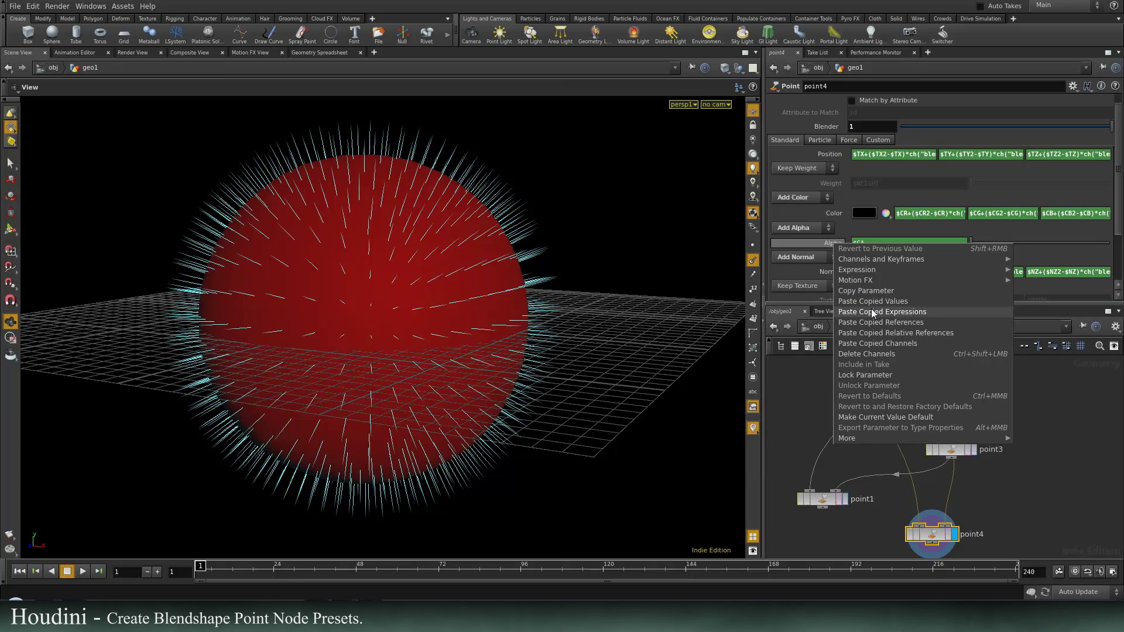
pyautogui.click(937, 195)
pyautogui.rightClick(927, 214)
pyautogui.click(937, 262)
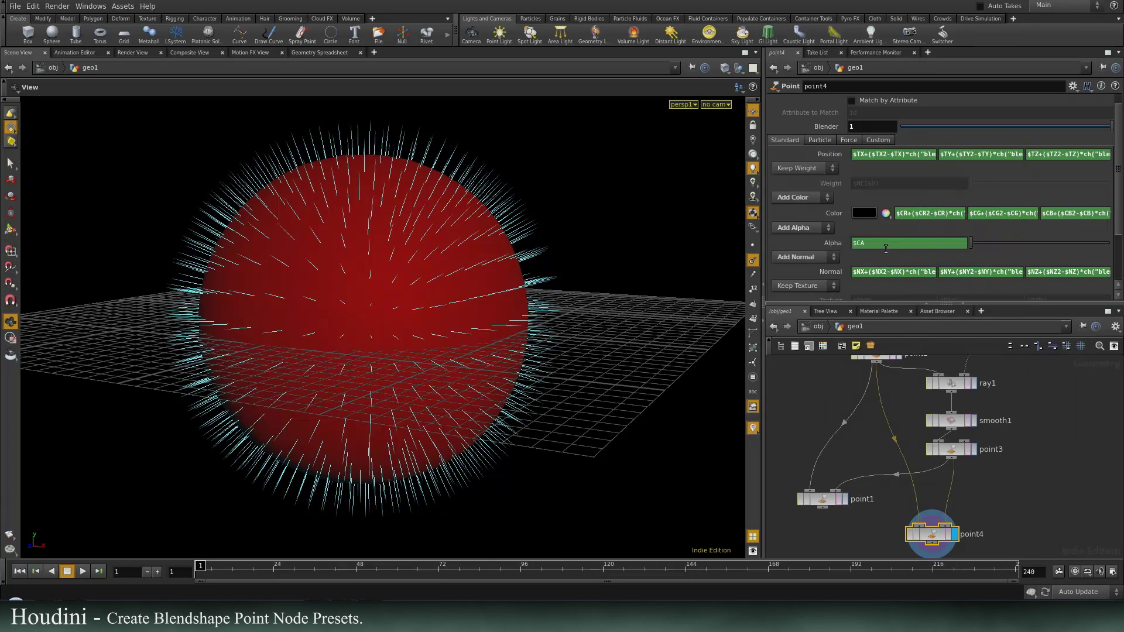
pyautogui.rightClick(871, 242)
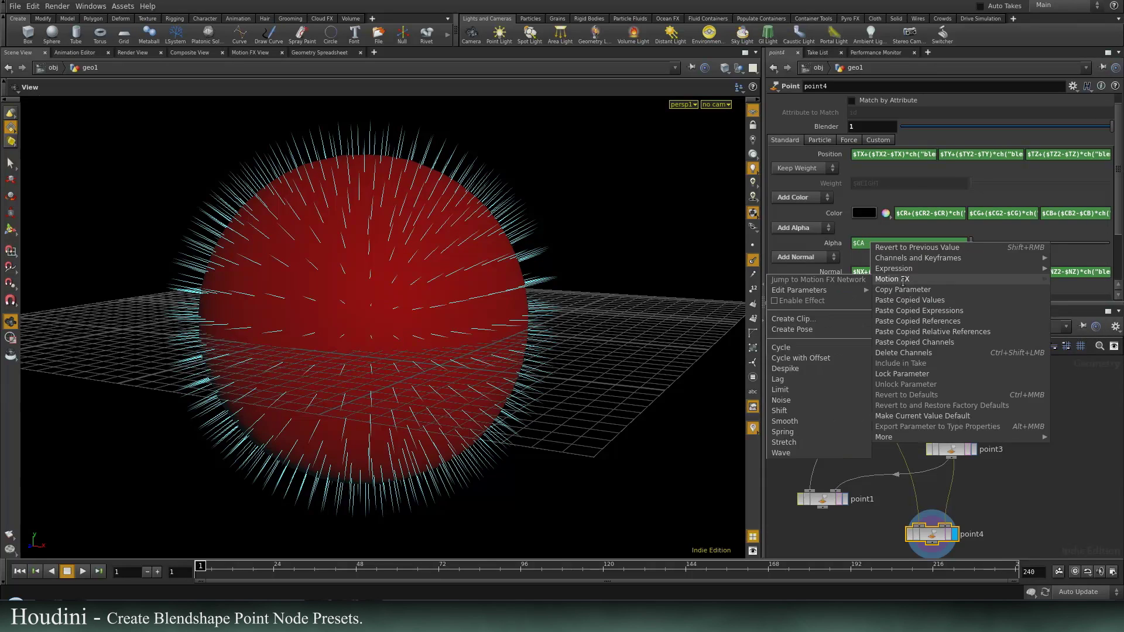
pyautogui.click(902, 320)
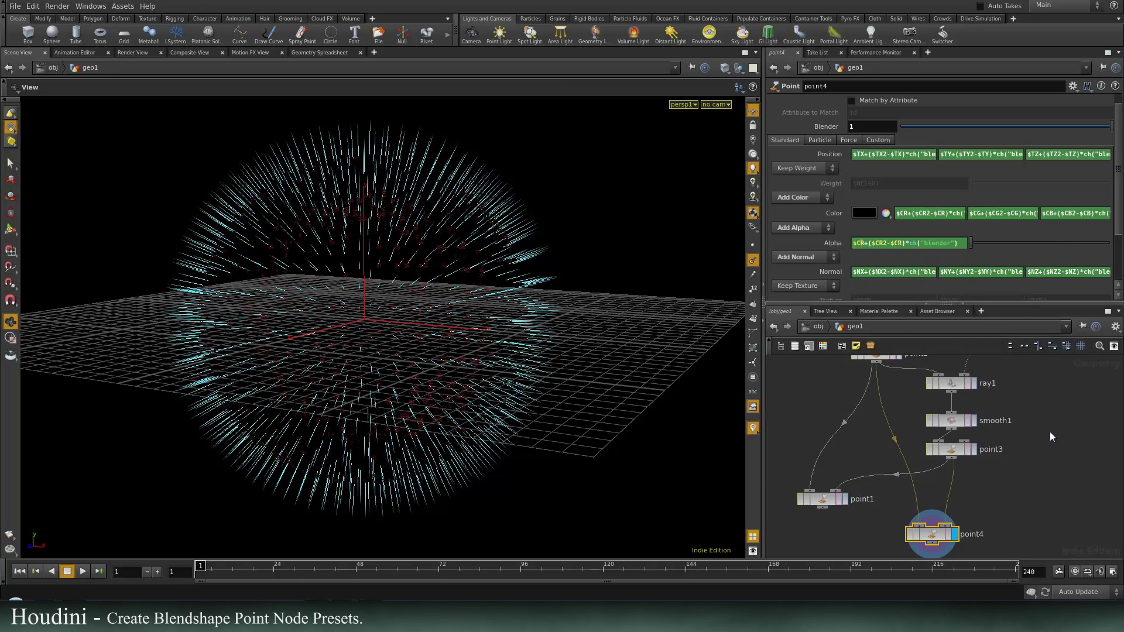
# Adapt the Alpha expression to $CA+($CA2-$CA)*ch("blender") and save the scene
pyautogui.press('BackSpace')
pyautogui.write('A')
pyautogui.press('BackSpace')
pyautogui.write('A')
pyautogui.press('BackSpace')
pyautogui.write('A')
pyautogui.press('Return')
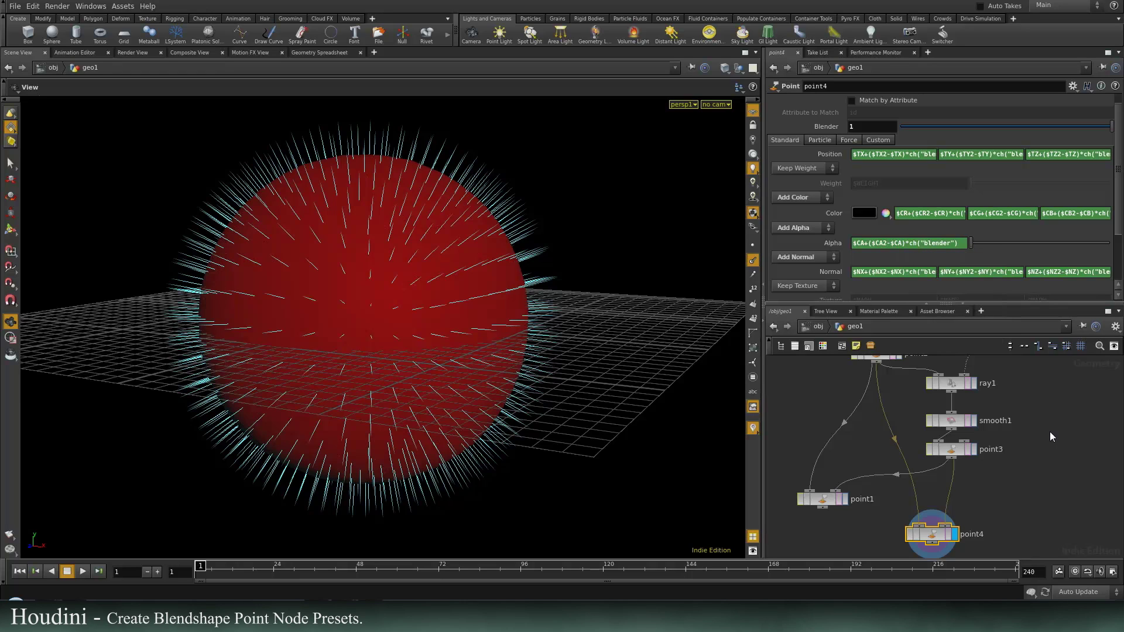
pyautogui.scroll(1, 927, 249)
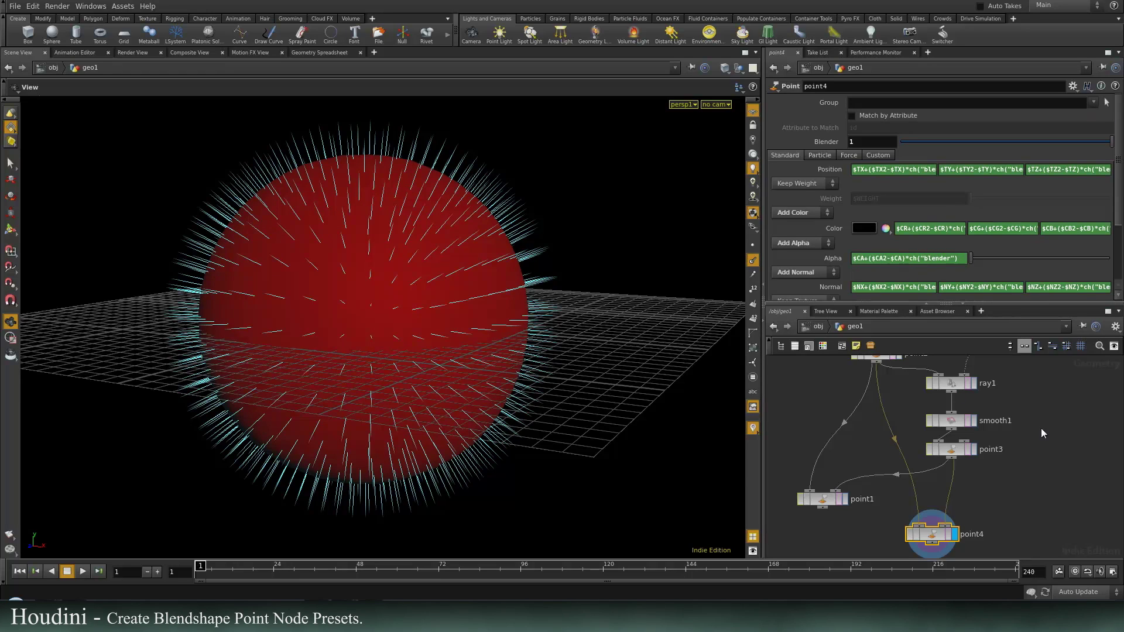
pyautogui.hotkey('ctrl', 's')
# Switch the Normal, Alpha and Color attributes back to Keep Normal, Keep Alpha and Keep Color
pyautogui.click(819, 169)
pyautogui.scroll(-2, 790, 246)
pyautogui.scroll(1, 807, 252)
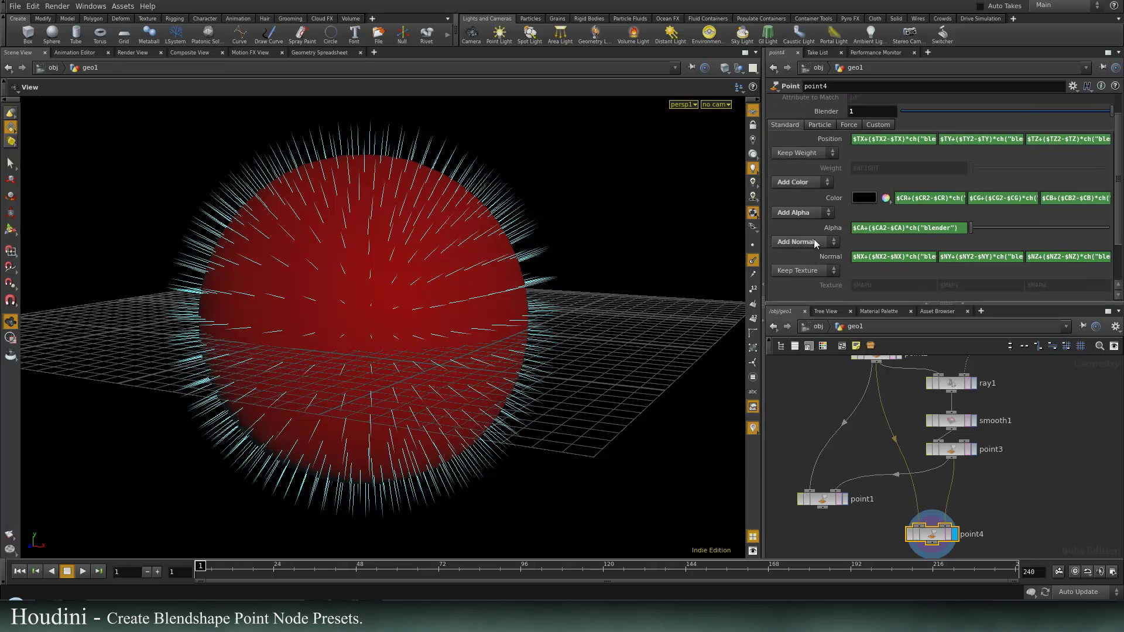
pyautogui.click(813, 242)
pyautogui.click(800, 256)
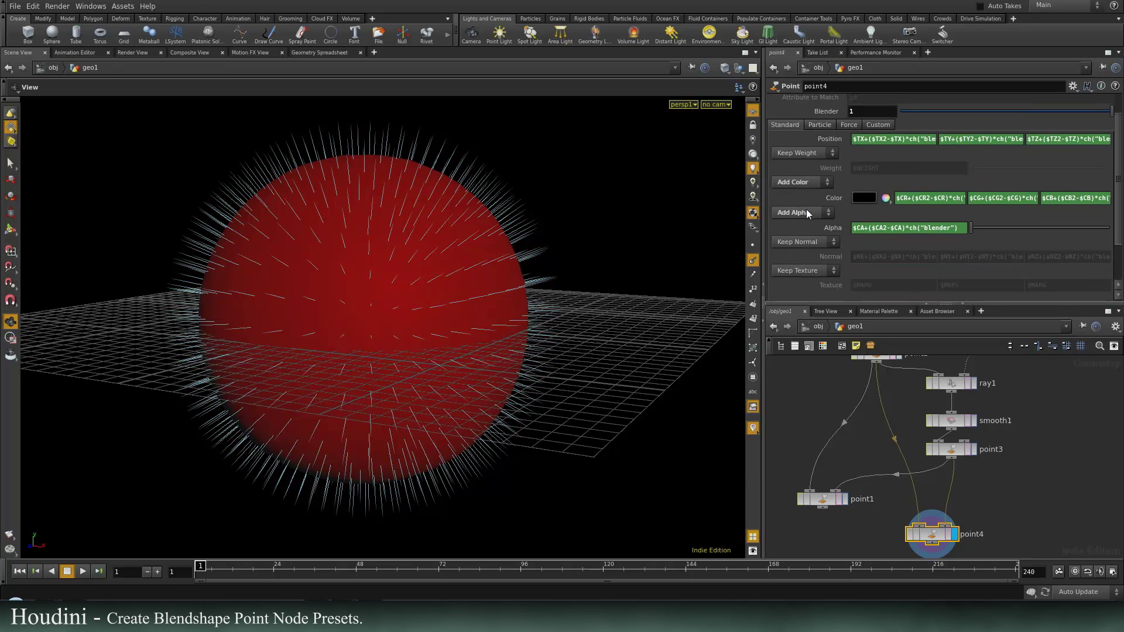
pyautogui.click(797, 223)
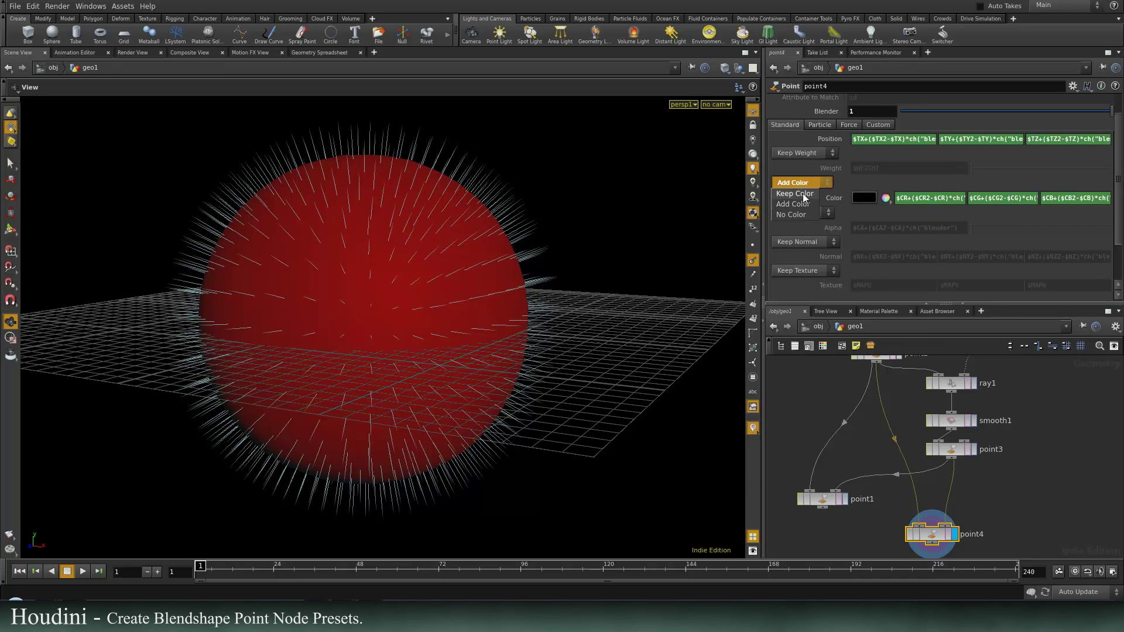
pyautogui.click(804, 194)
# Switch the Velocity attribute back to Keep Velocity and return to the Standard parameters
pyautogui.click(819, 125)
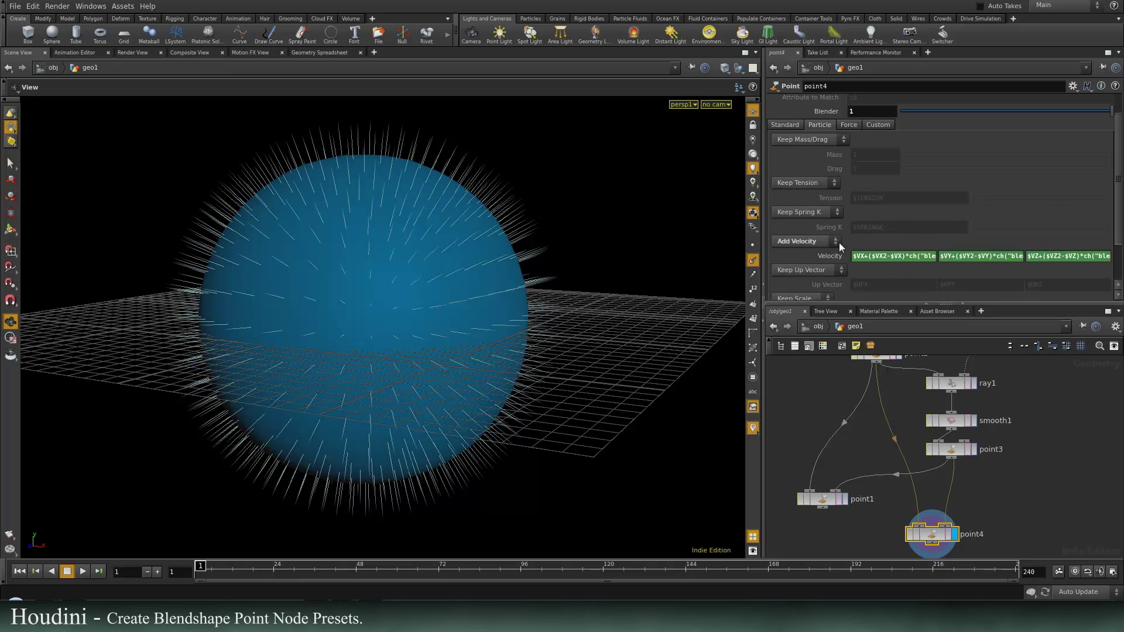
pyautogui.click(805, 240)
pyautogui.click(811, 259)
pyautogui.click(782, 123)
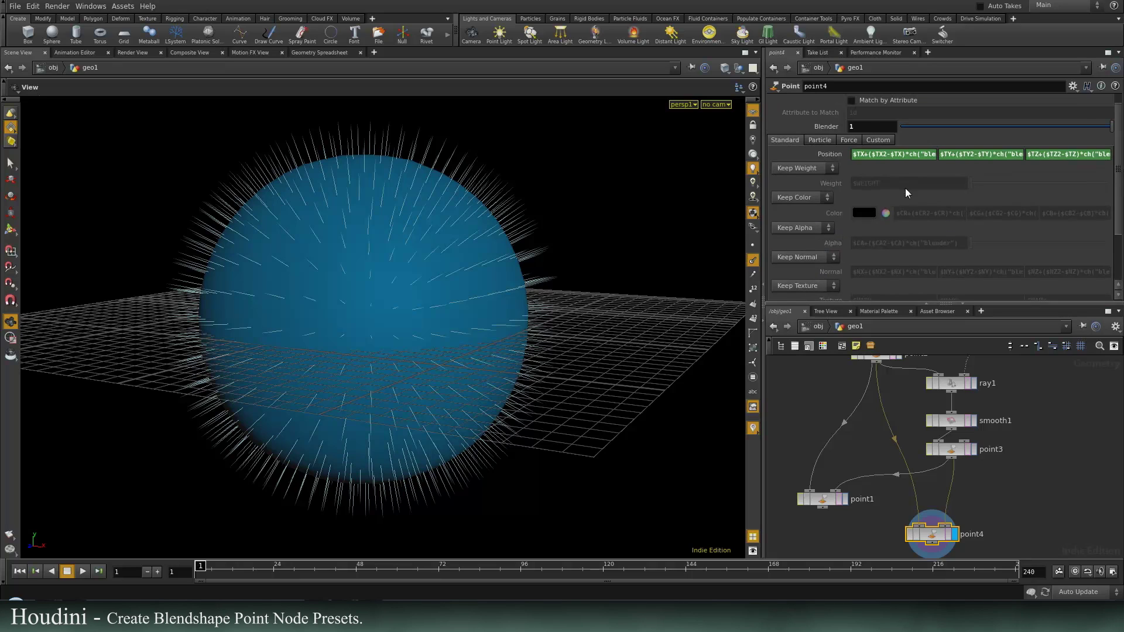
# Save the point node's settings as a preset named ParmBlend and check the node's preset list
pyautogui.scroll(1, 905, 188)
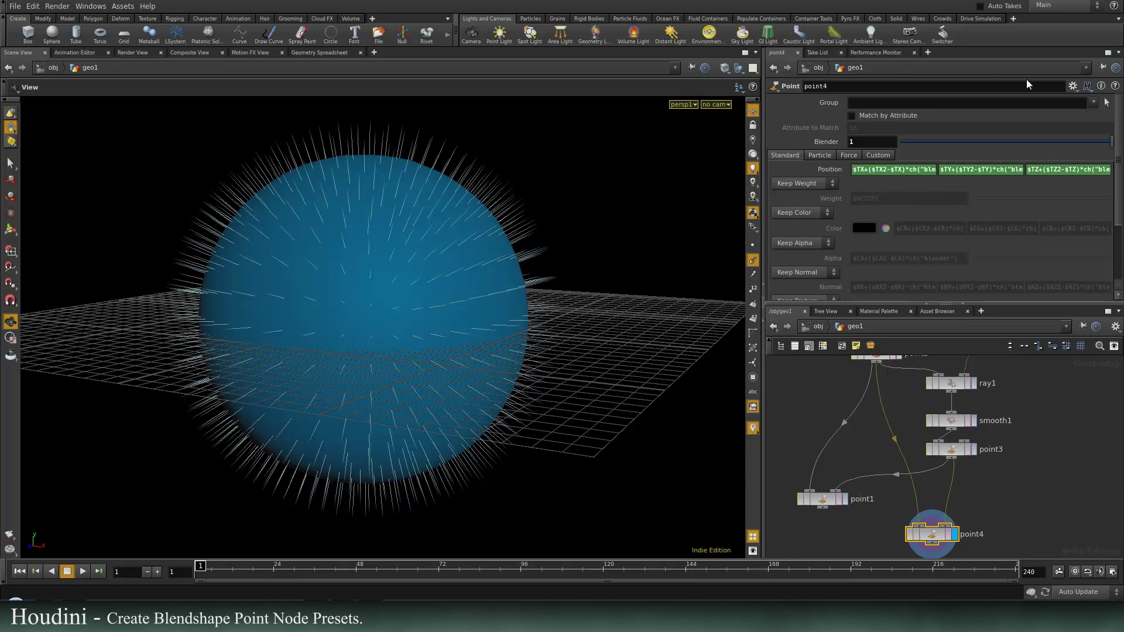
pyautogui.click(1073, 86)
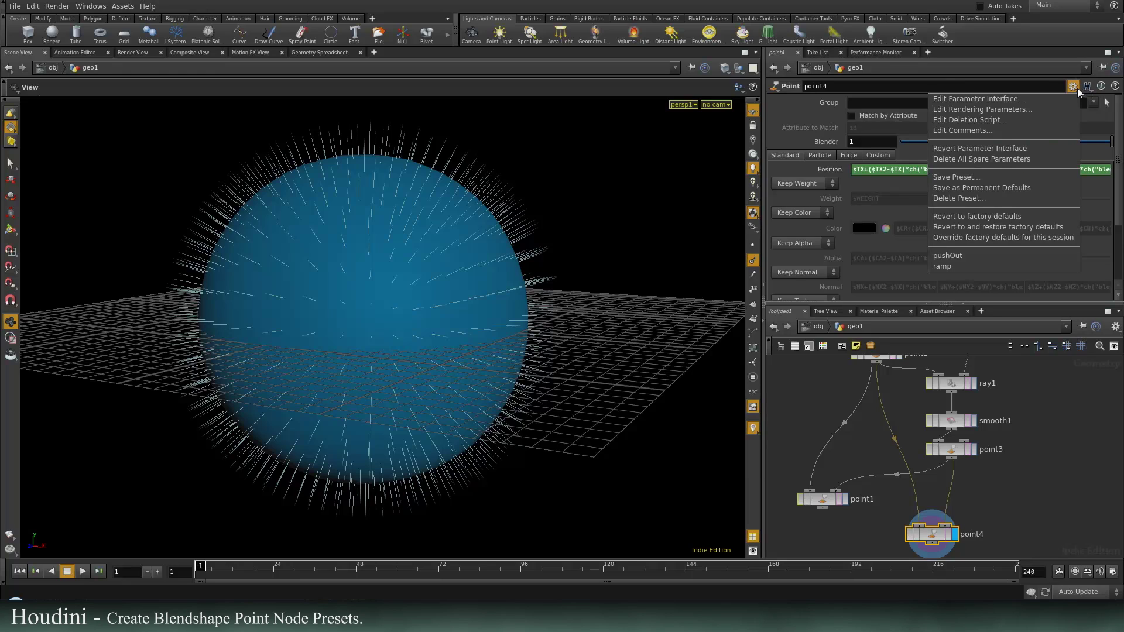
pyautogui.click(976, 178)
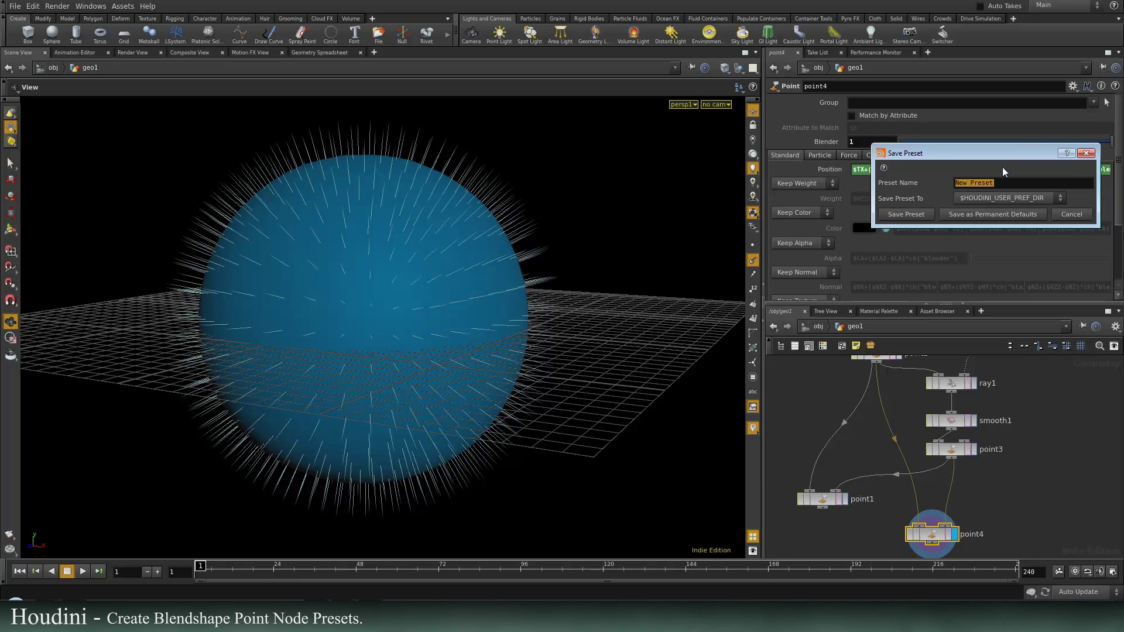
pyautogui.write('ParmBlend')
pyautogui.click(906, 213)
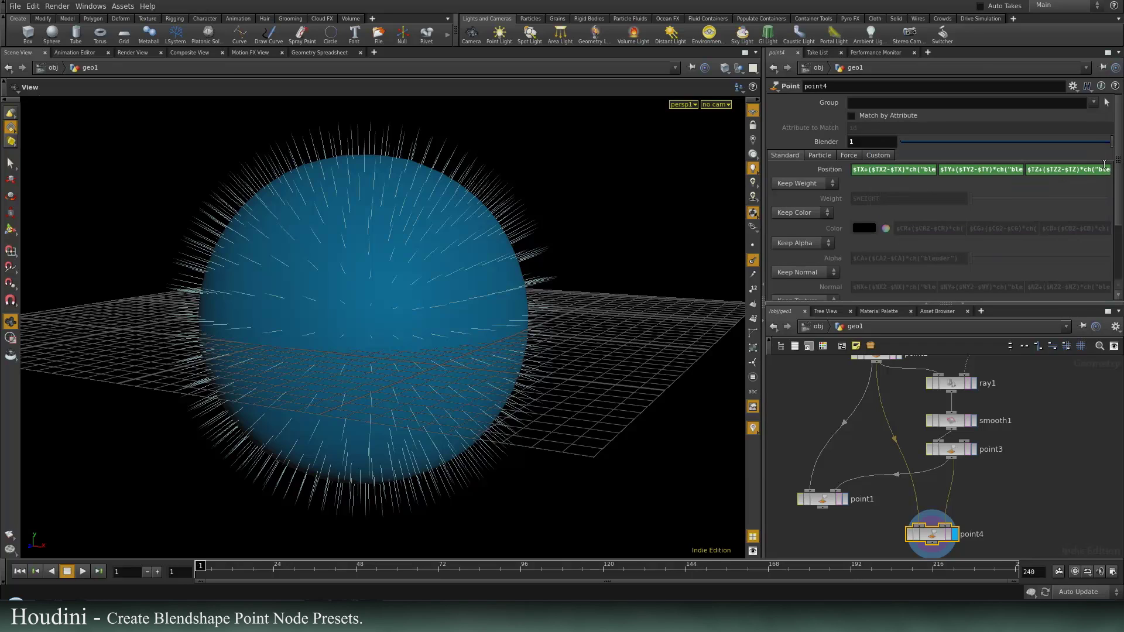
pyautogui.click(1072, 86)
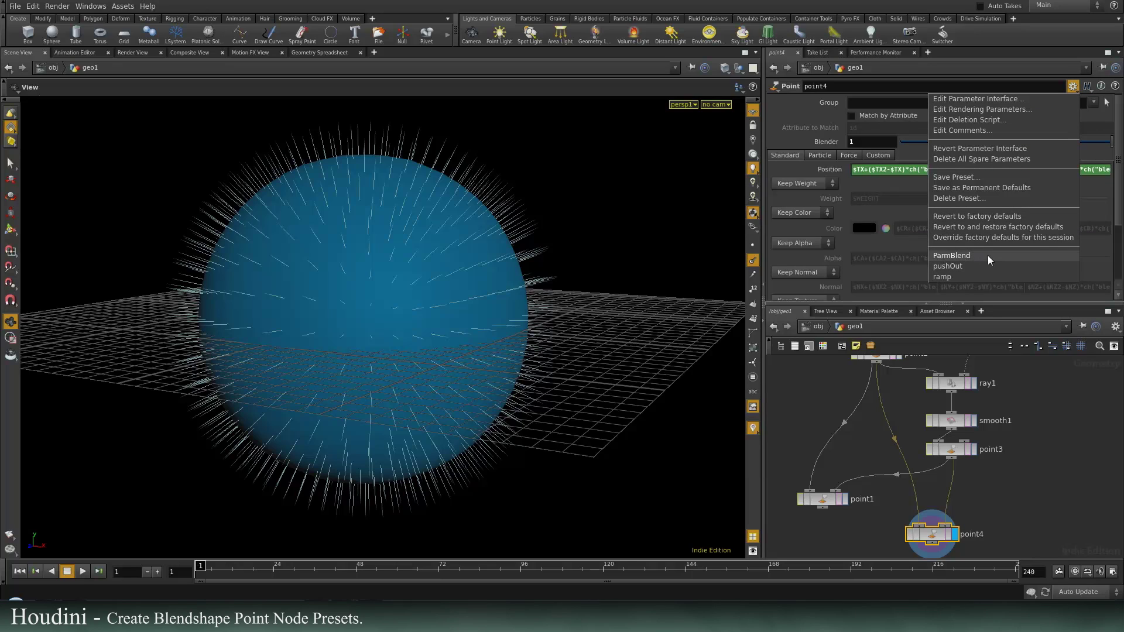
pyautogui.click(806, 231)
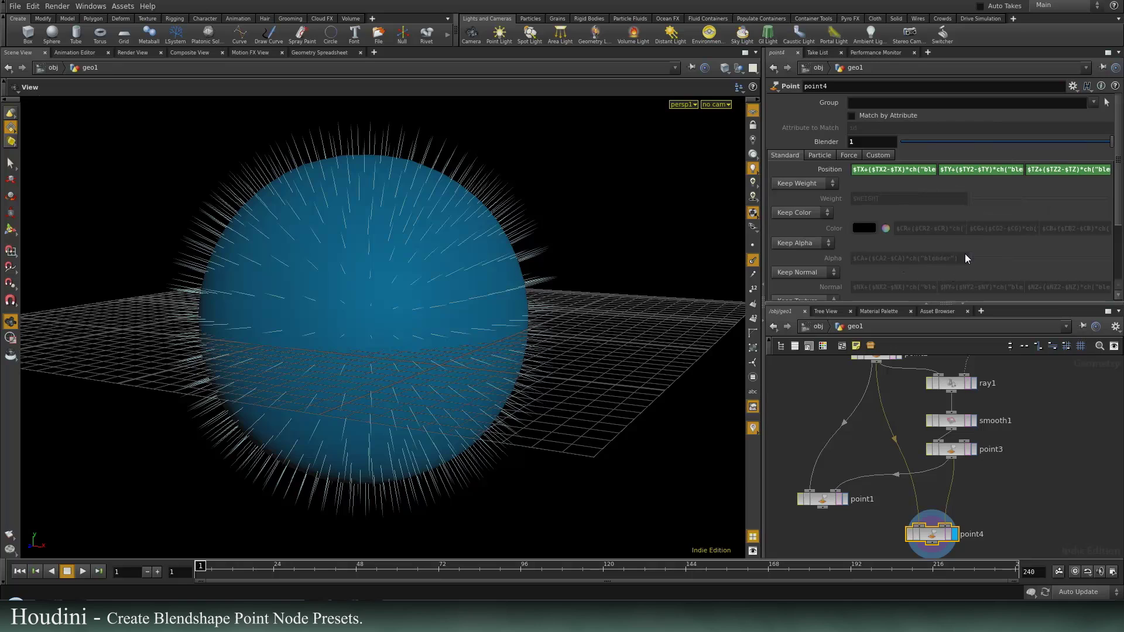
# Add a Float and a Ramp (Float) parameter above Blender in the point node's parameter interface
pyautogui.click(1070, 87)
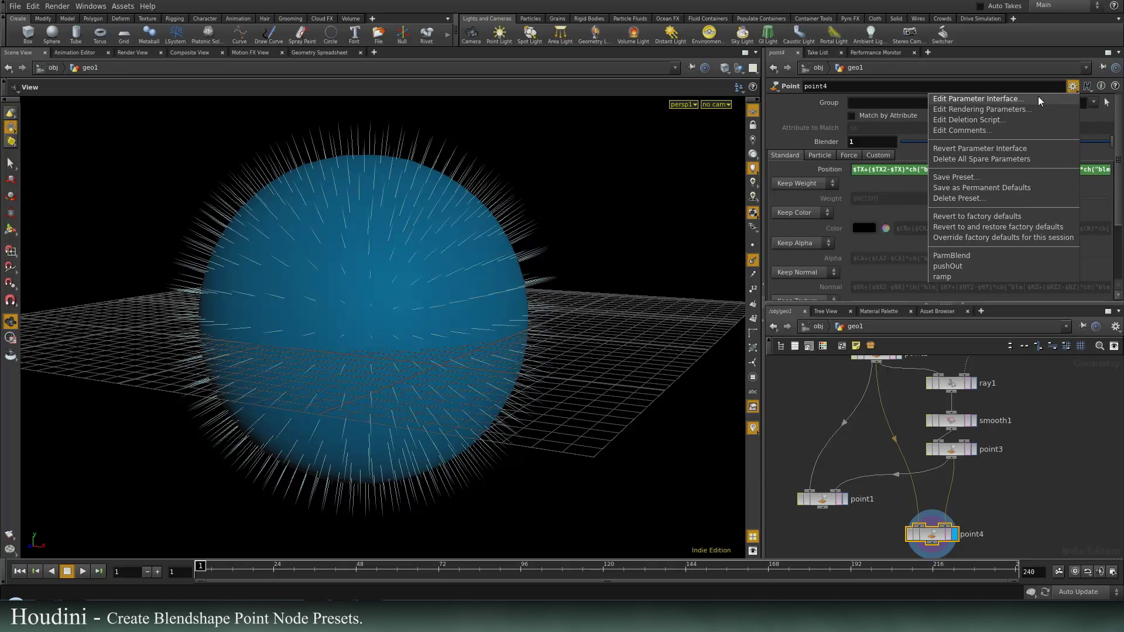
pyautogui.click(1038, 98)
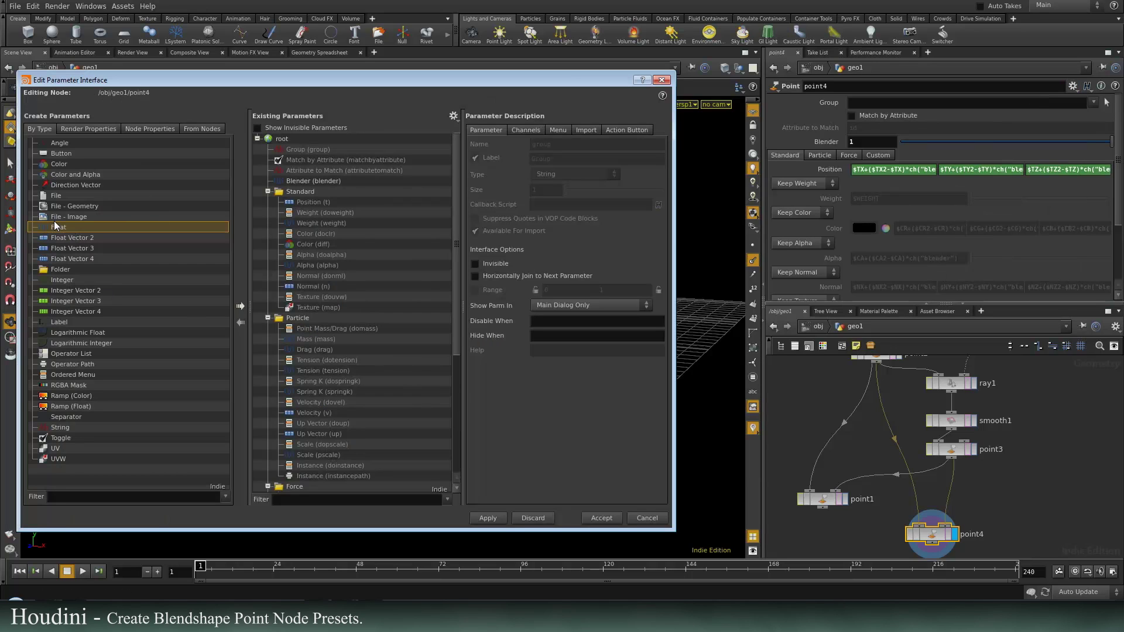
pyautogui.moveTo(56, 226); pyautogui.dragTo(287, 178)
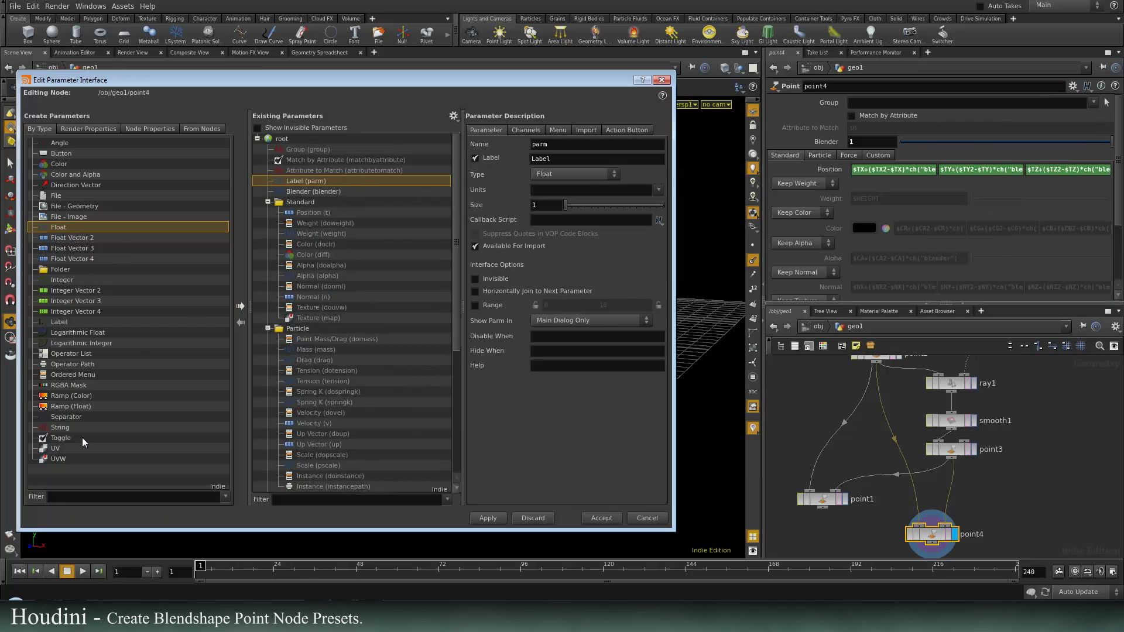
pyautogui.moveTo(69, 408); pyautogui.dragTo(406, 190)
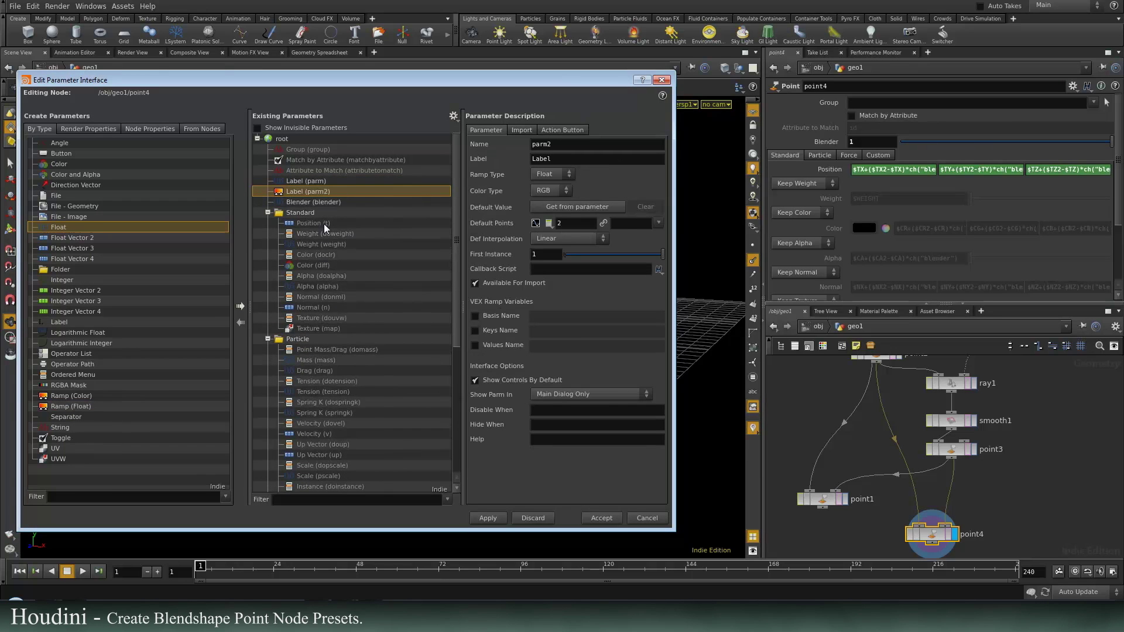
# Name the new ramp parameter ramp and label it Ramp Blender
pyautogui.moveTo(552, 145); pyautogui.dragTo(513, 145)
pyautogui.write('ramp')
pyautogui.press('Tab')
pyautogui.write('Ramp Blender')
# Name the new float parameter input with the label Input Value, and accept the parameter interface changes
pyautogui.click(313, 181)
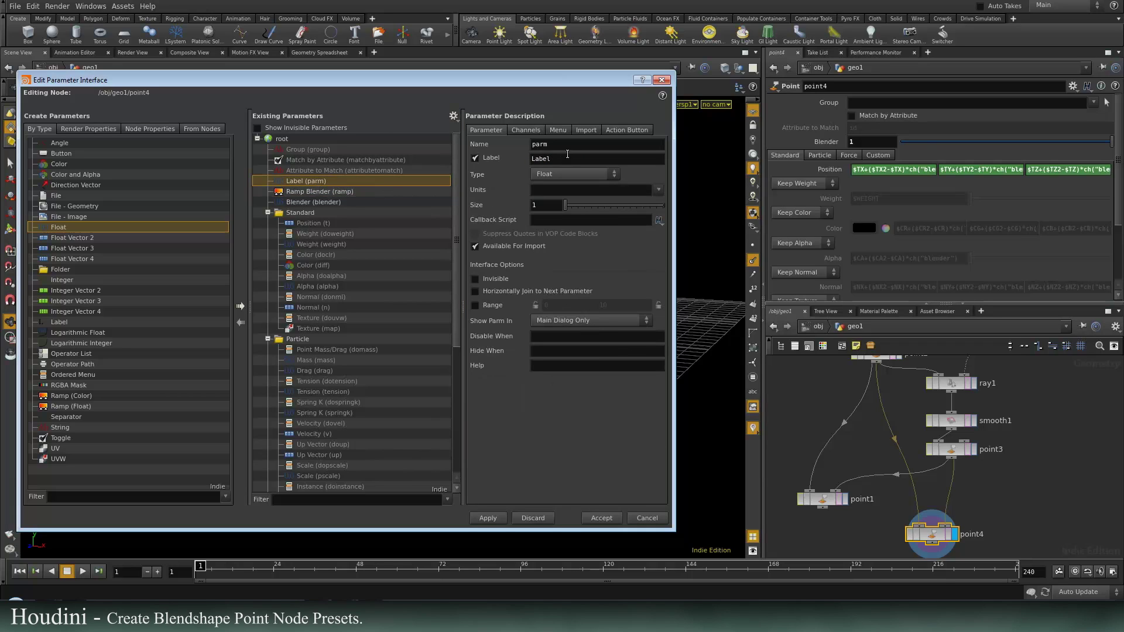
pyautogui.moveTo(569, 146); pyautogui.dragTo(125, 157)
pyautogui.write('input')
pyautogui.press('Tab')
pyautogui.write('Input Value')
pyautogui.press('Return')
pyautogui.click(492, 519)
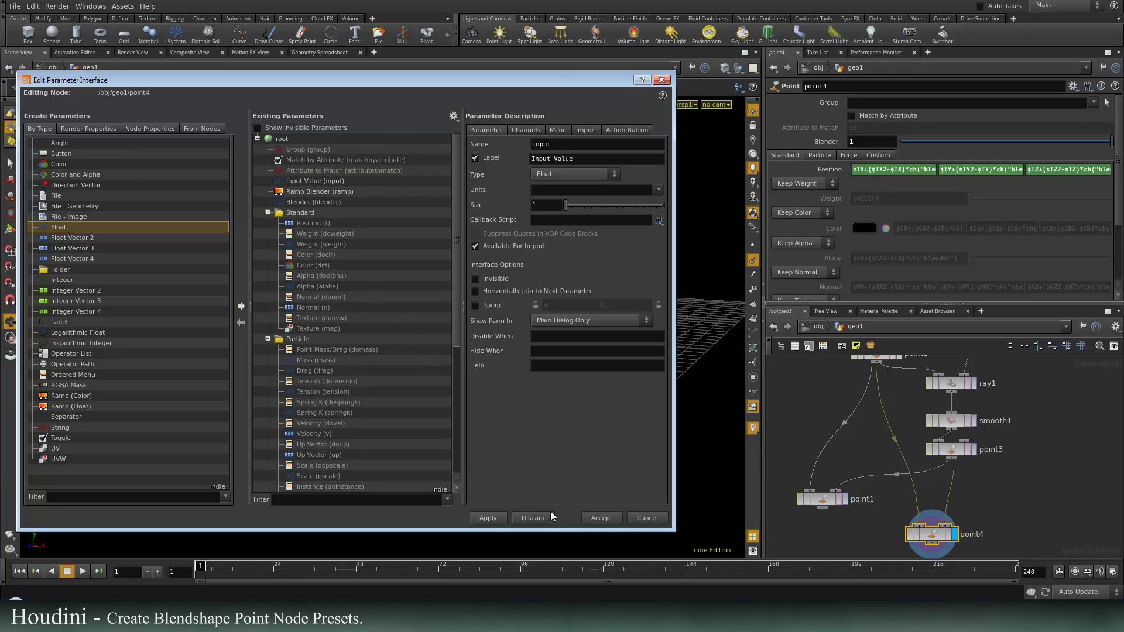
pyautogui.click(598, 521)
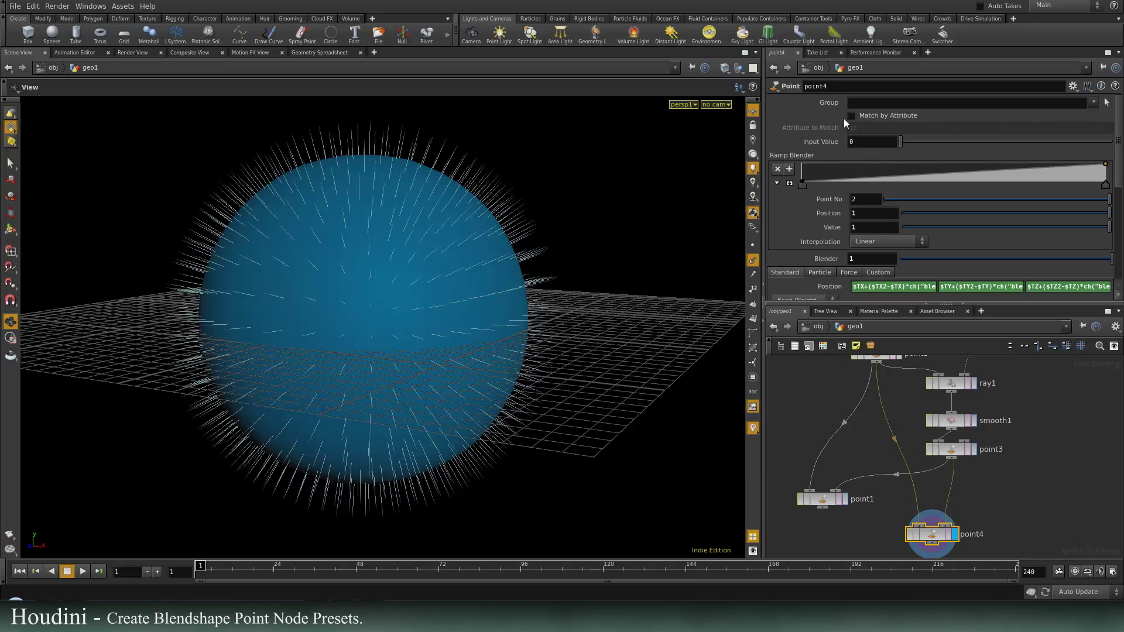
# Set the point node's Input Value parameter to the expression $BBY
pyautogui.doubleClick(869, 144)
pyautogui.write('$BBY')
pyautogui.press('Return')
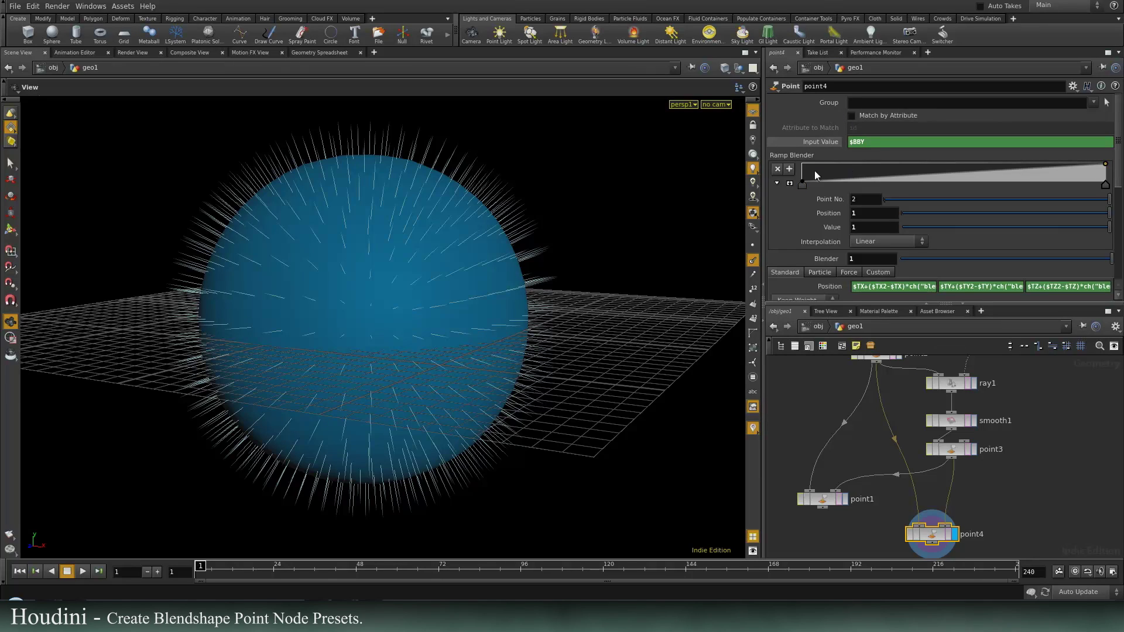
# Set the Blender parameter to the expression chramp("ramp", ch("input"), 0)
pyautogui.doubleClick(869, 261)
pyautogui.write('ch')
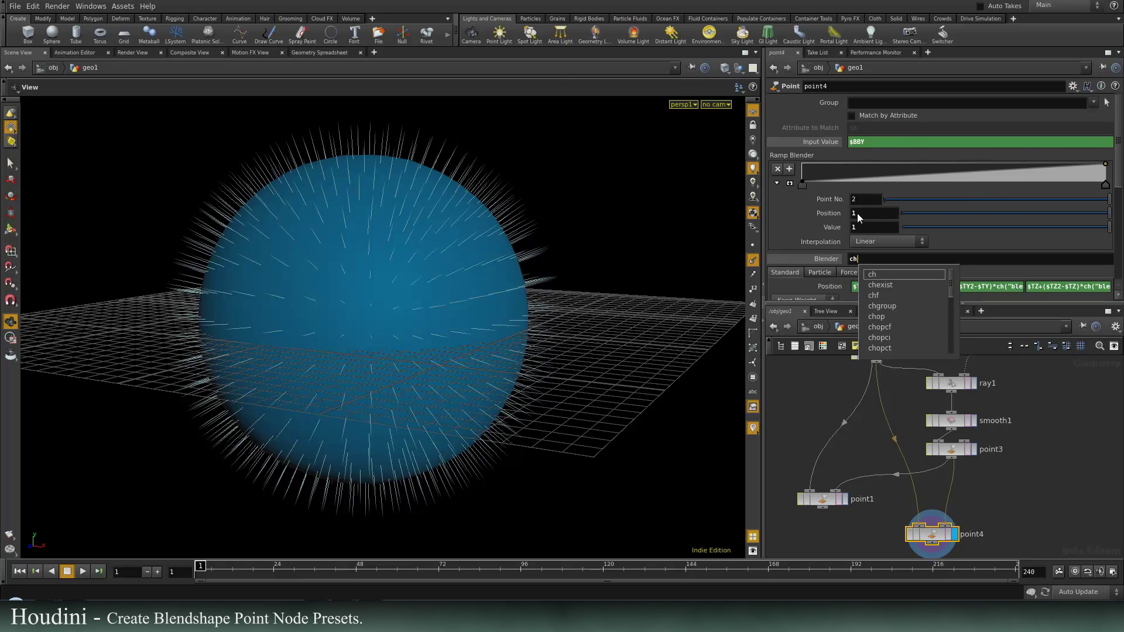
pyautogui.write('ramp(')
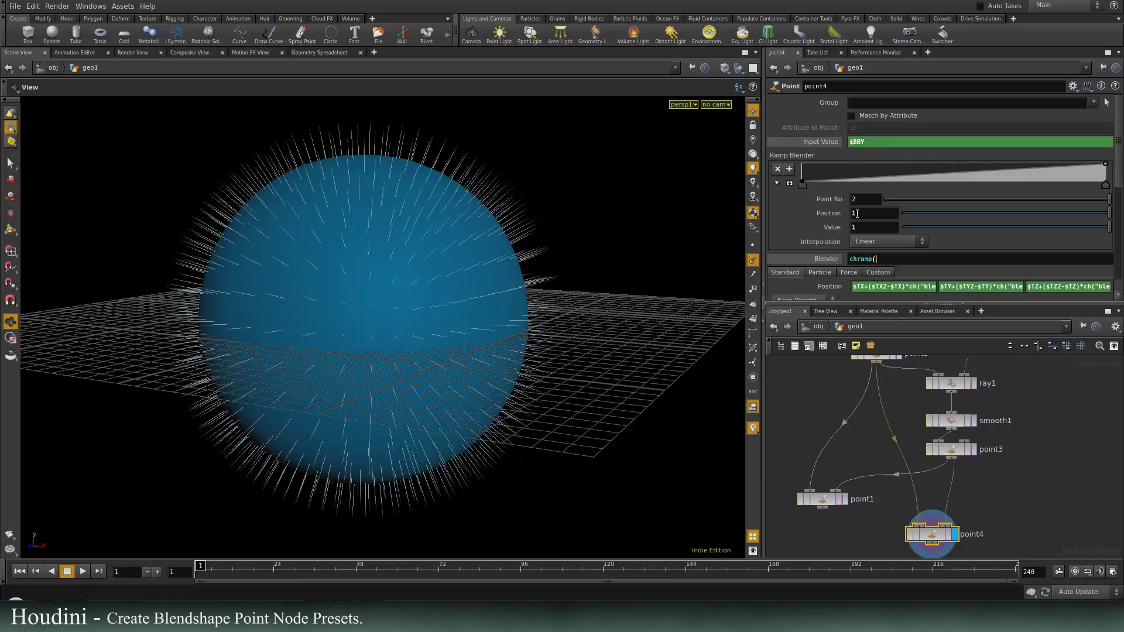
pyautogui.write('"')
pyautogui.moveTo(791, 155)
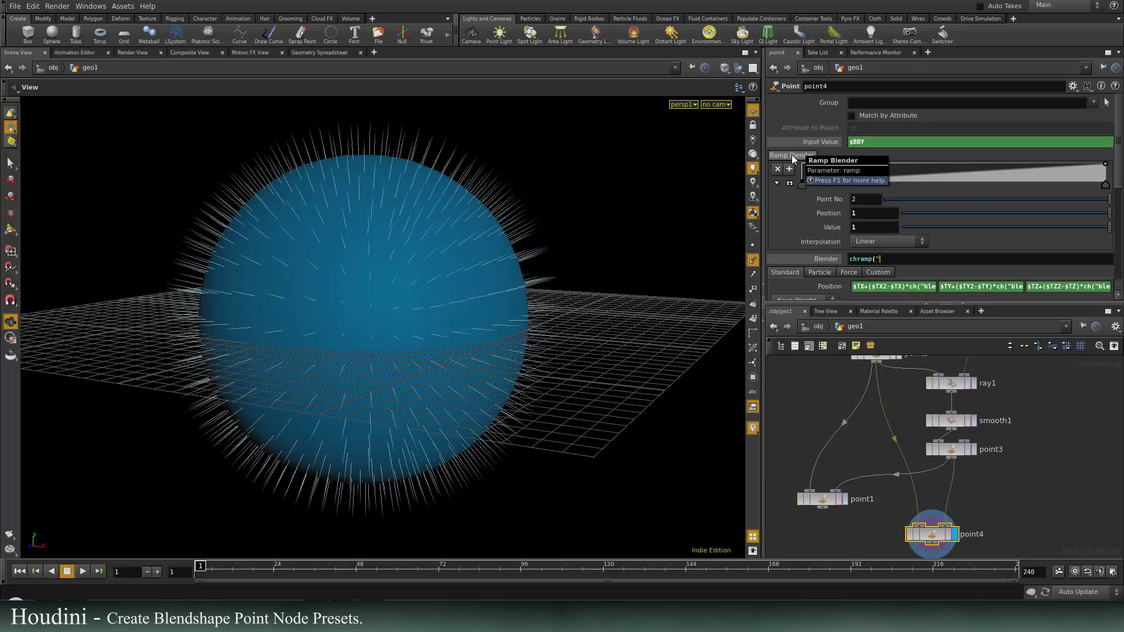
pyautogui.write('ramp"')
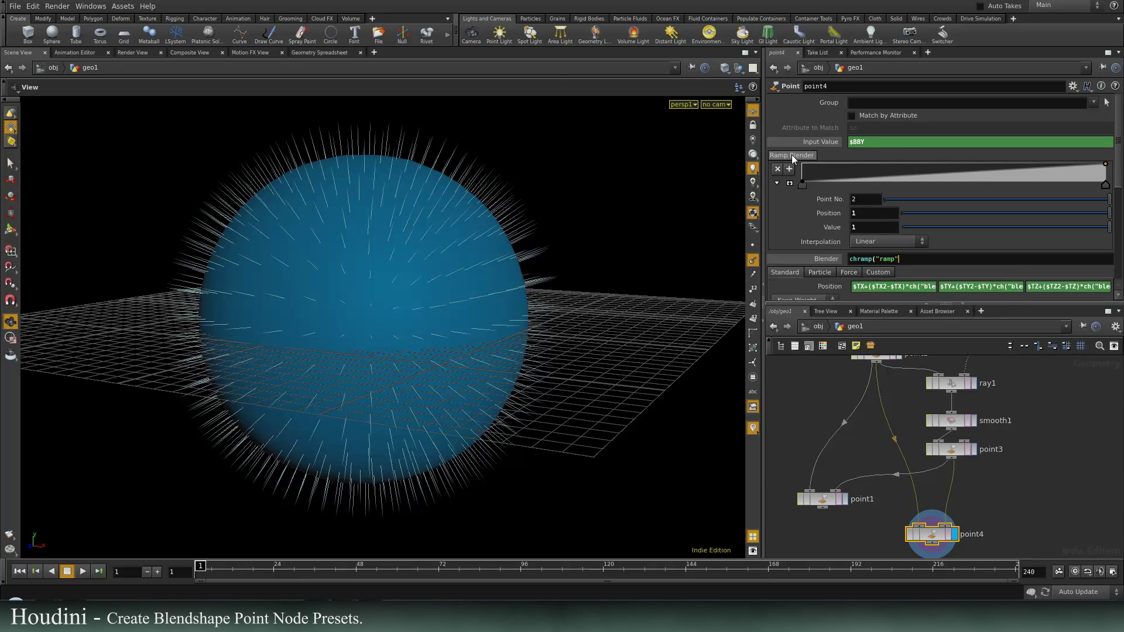
pyautogui.write(',')
pyautogui.moveTo(827, 140)
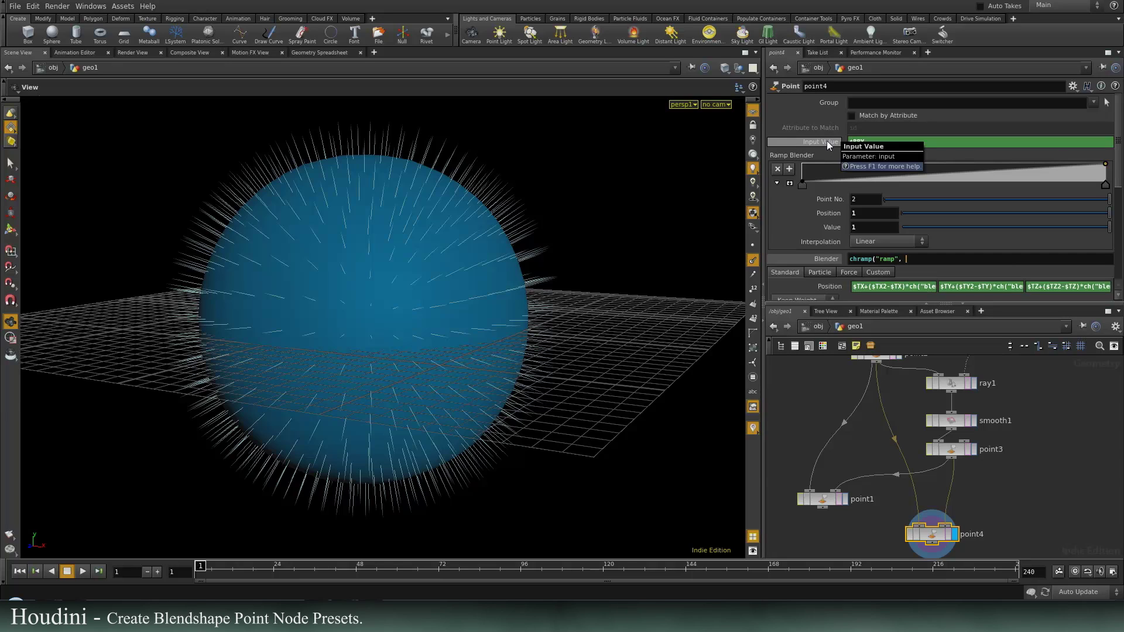
pyautogui.write('ch')
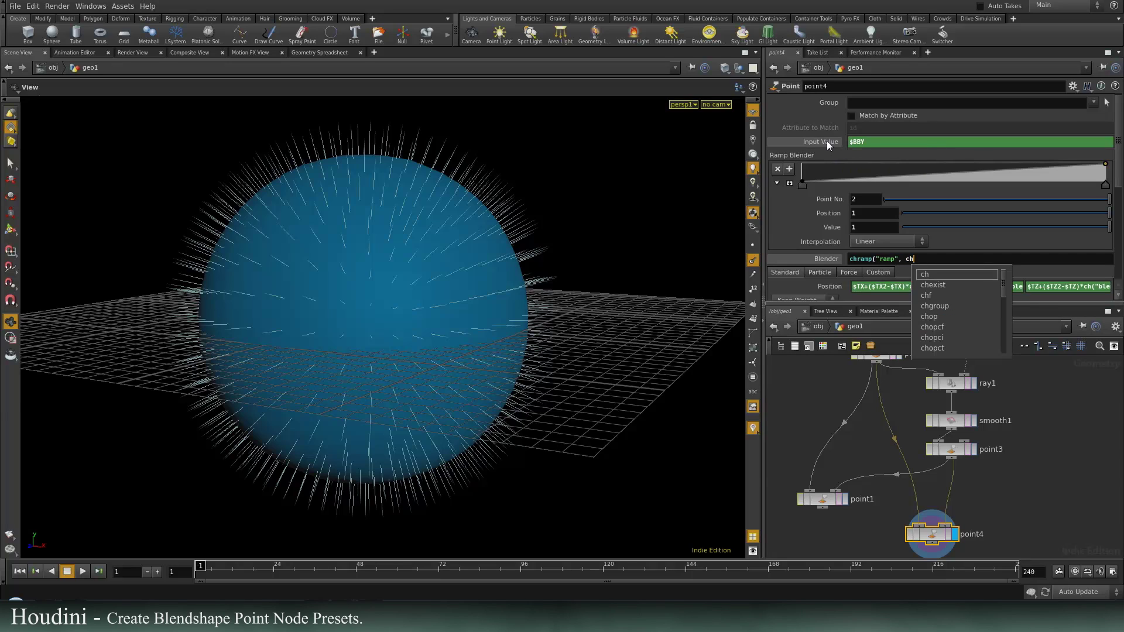
pyautogui.write('("inp')
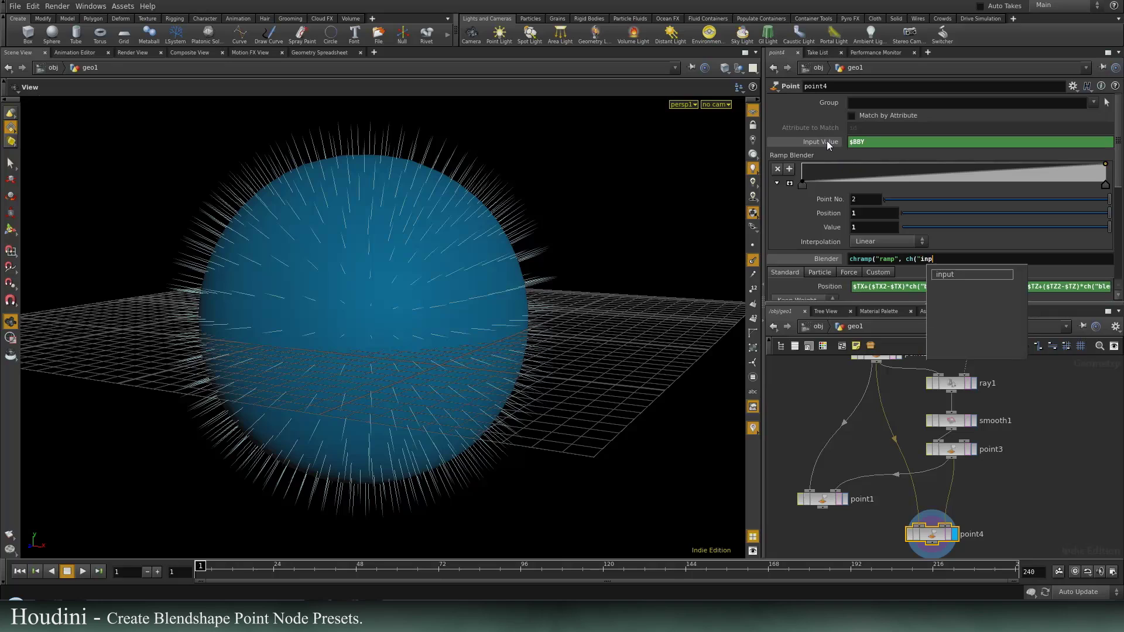
pyautogui.write('ut")')
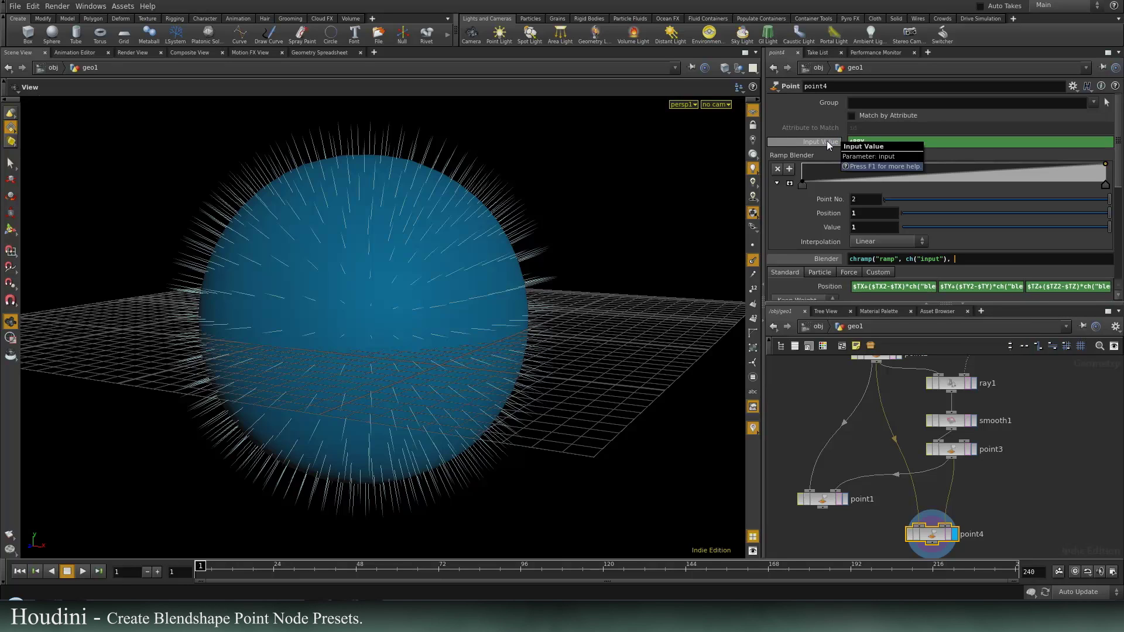
pyautogui.write(', 0)')
pyautogui.press('Return')
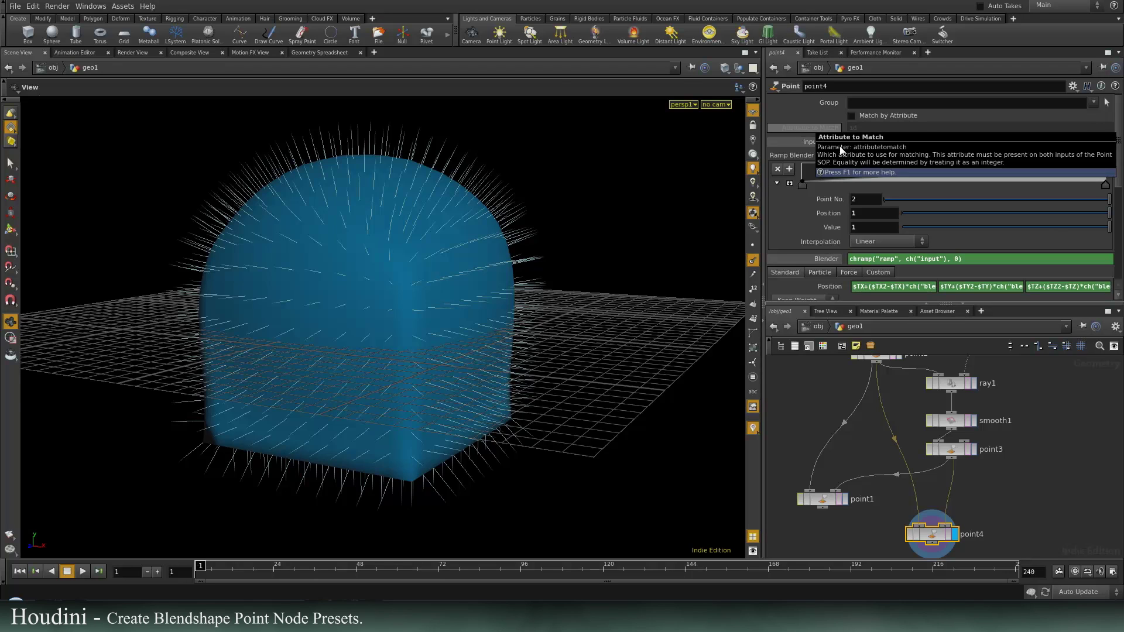
# Try the ramp-driven blend by adding a middle point to Ramp Blender at about position 0.51 with value 1
pyautogui.click(994, 171)
pyautogui.moveTo(986, 171); pyautogui.dragTo(1049, 169)
pyautogui.moveTo(960, 188); pyautogui.dragTo(951, 163)
# Switch the point node's color option to Add Color to test the color blending
pyautogui.scroll(-3, 902, 211)
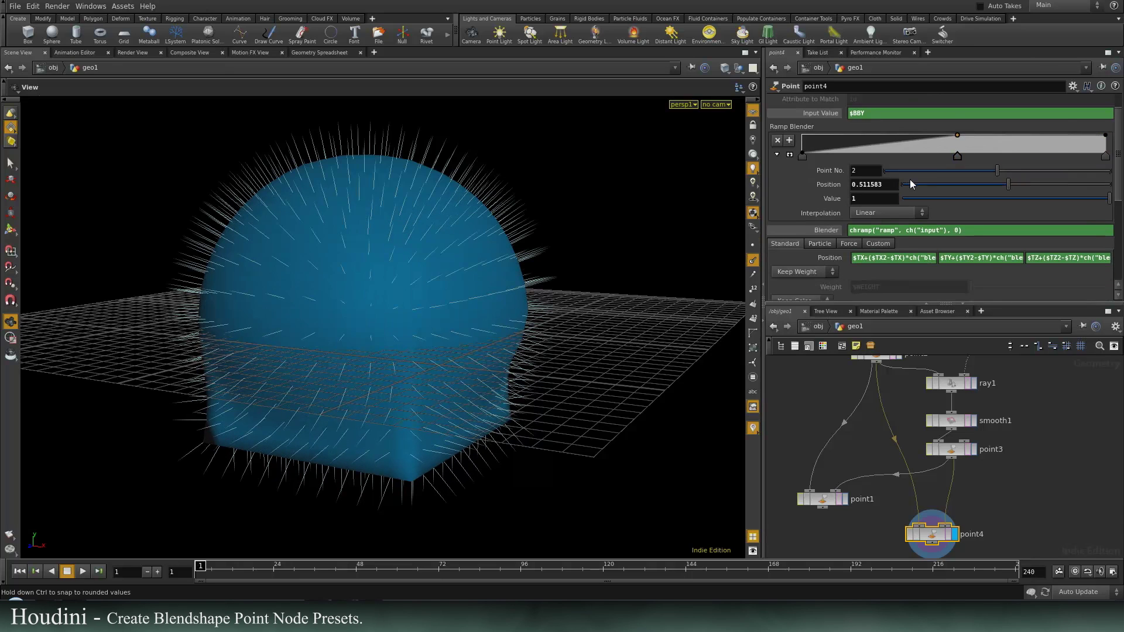
pyautogui.click(781, 243)
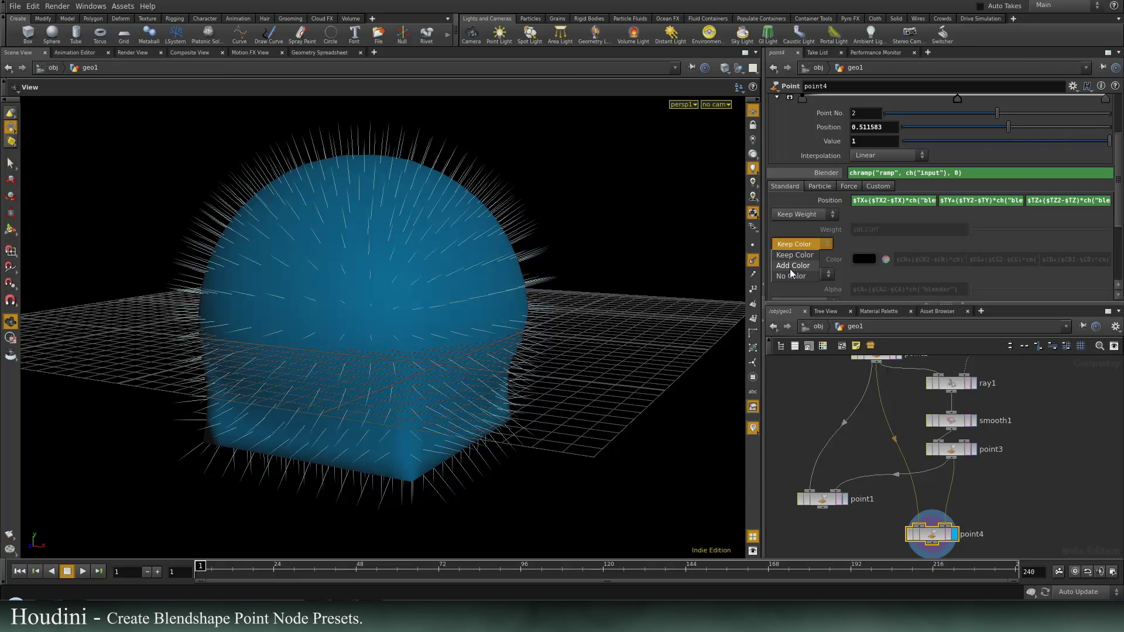
pyautogui.click(790, 257)
pyautogui.moveTo(420, 304); pyautogui.dragTo(486, 302)
# Remove the middle point from Ramp Blender and set the color option back to Keep Color
pyautogui.scroll(1, 999, 181)
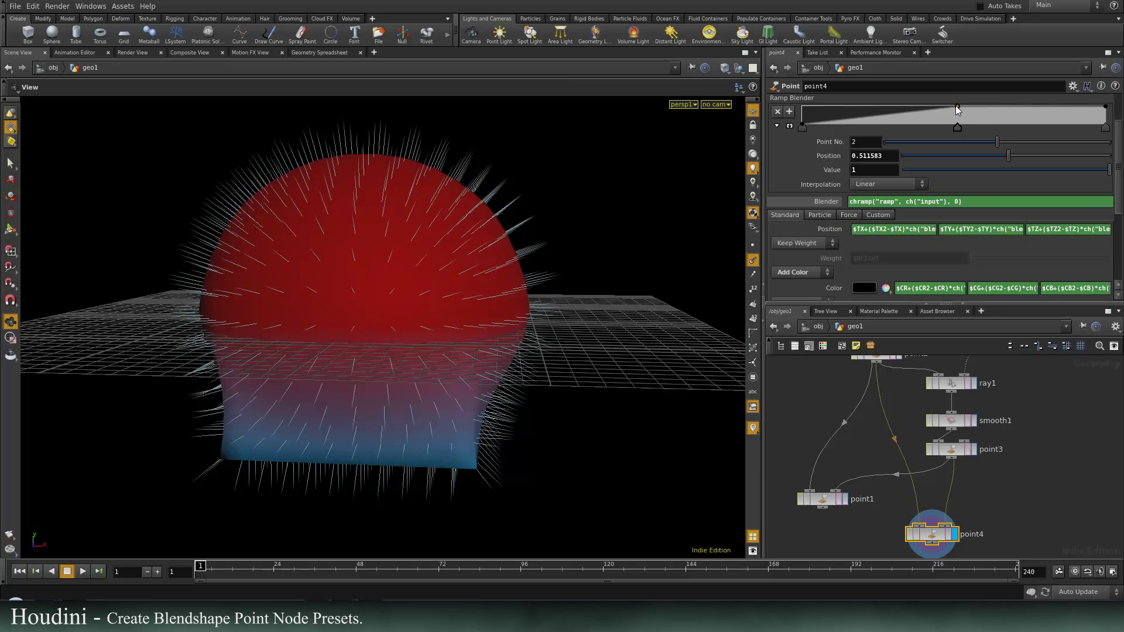
pyautogui.moveTo(957, 109); pyautogui.dragTo(912, 185)
pyautogui.scroll(-3, 907, 188)
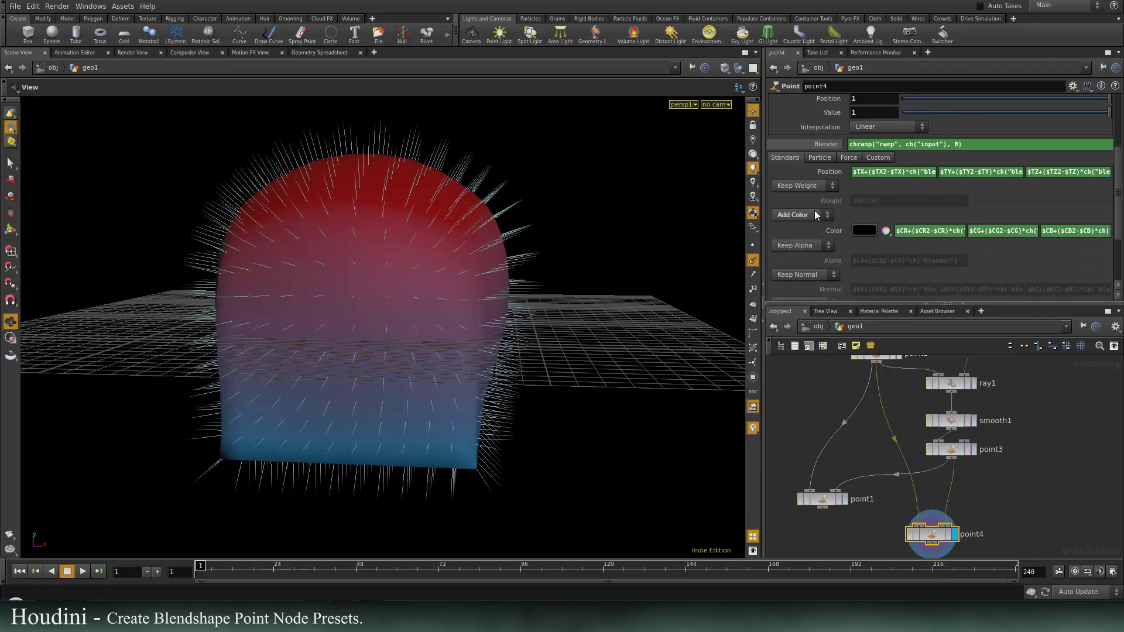
pyautogui.click(784, 246)
pyautogui.scroll(6, 924, 205)
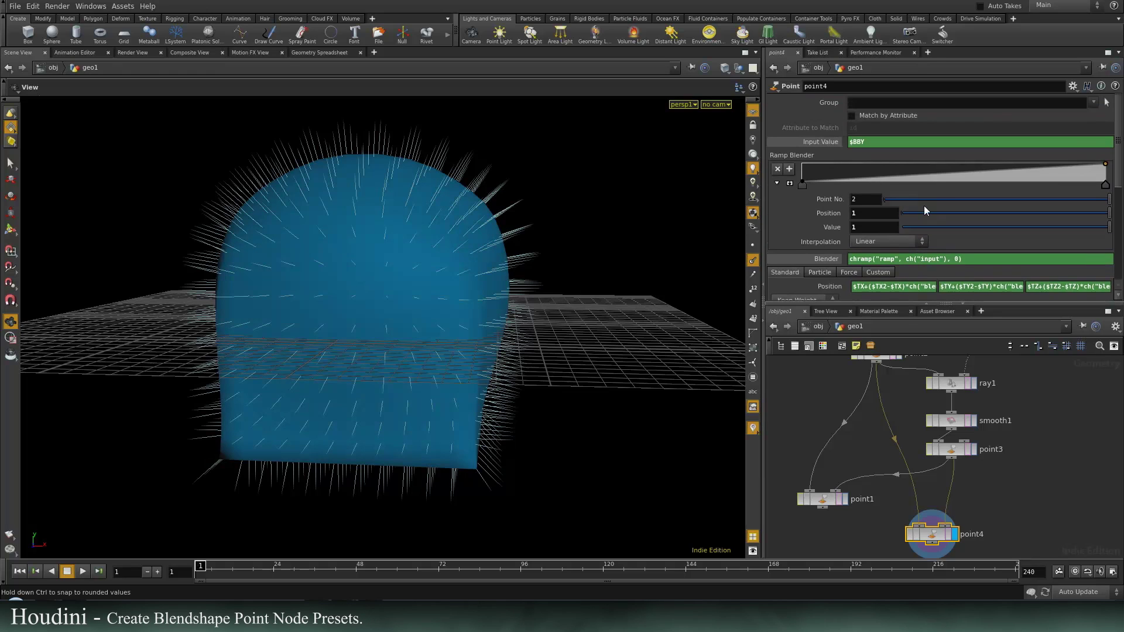
# Delete the $BBY expression from Input Value and set the value to 0
pyautogui.keyDown('ctrl'); pyautogui.keyDown('shift'); pyautogui.click(818, 141); pyautogui.keyUp('shift'); pyautogui.keyUp('ctrl')
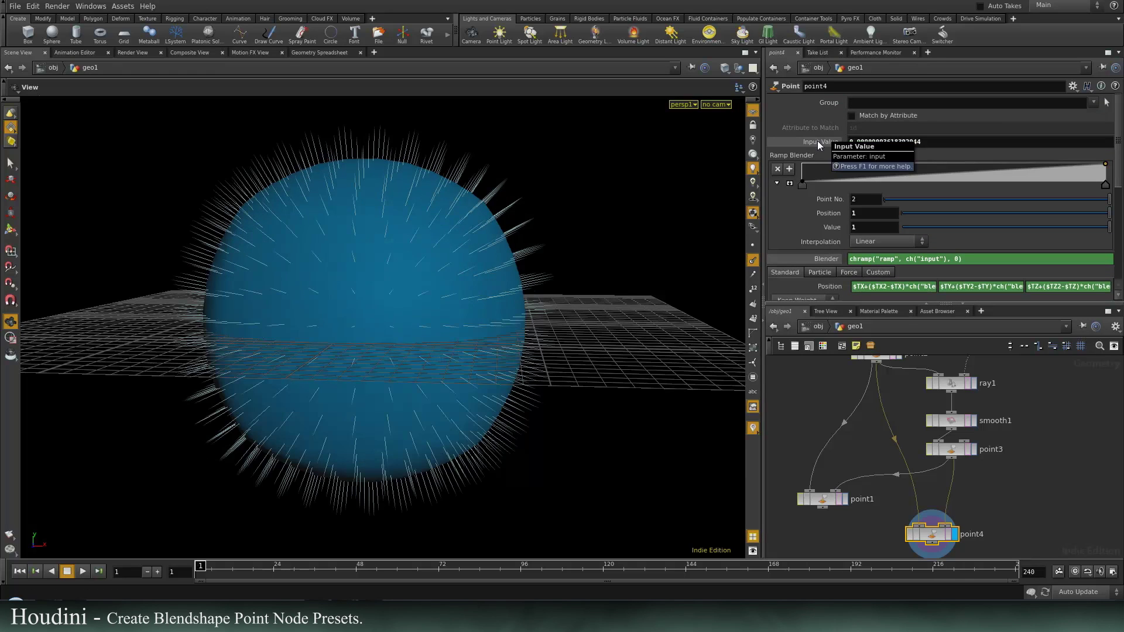
pyautogui.doubleClick(936, 142)
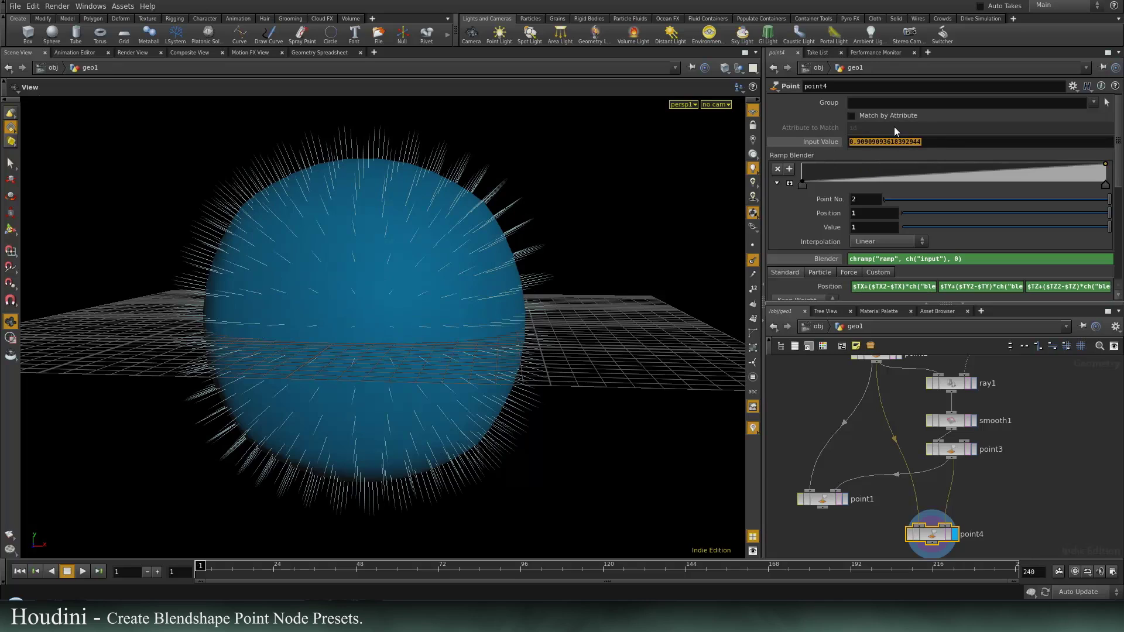
pyautogui.write('0')
pyautogui.press('Return')
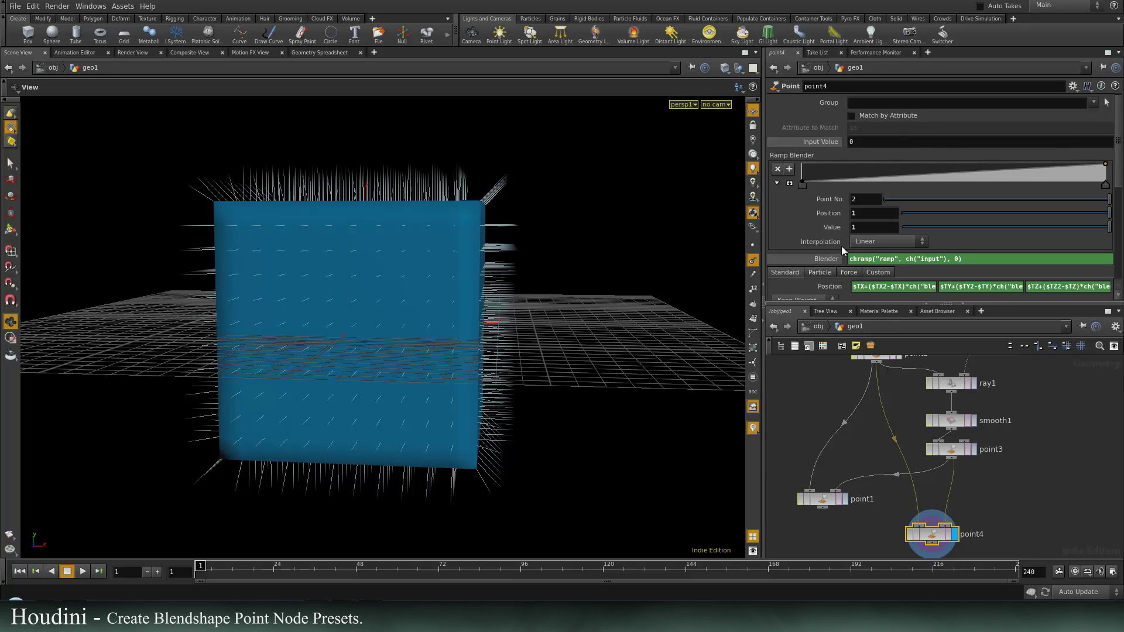
# Make the Blender parameter invisible in the point node's parameter interface and accept the changes
pyautogui.click(1072, 87)
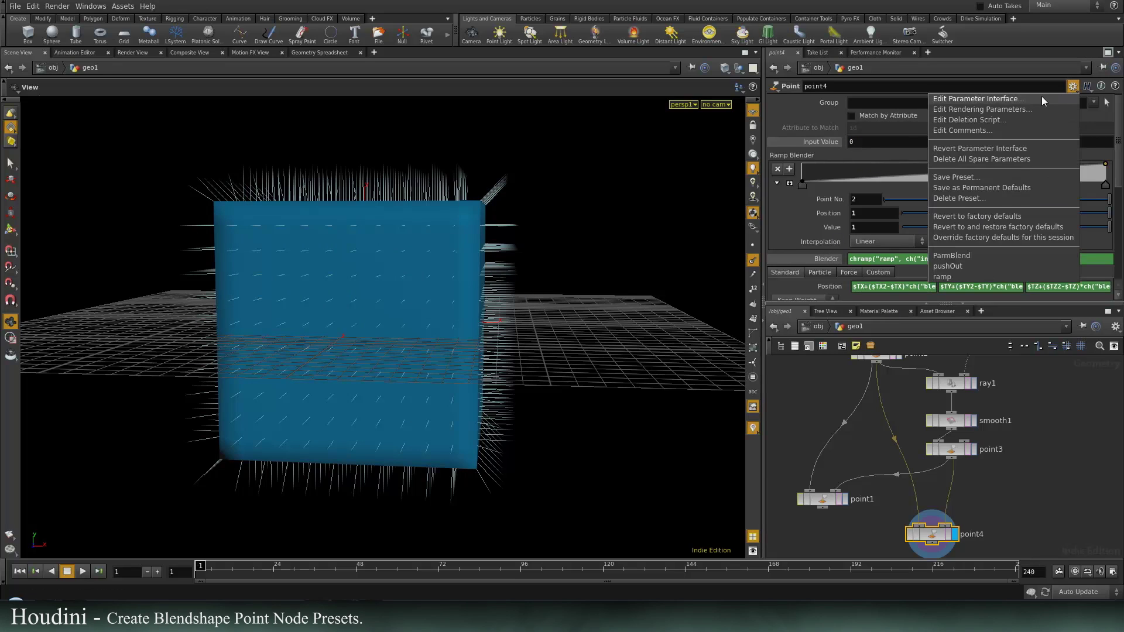
pyautogui.click(1041, 98)
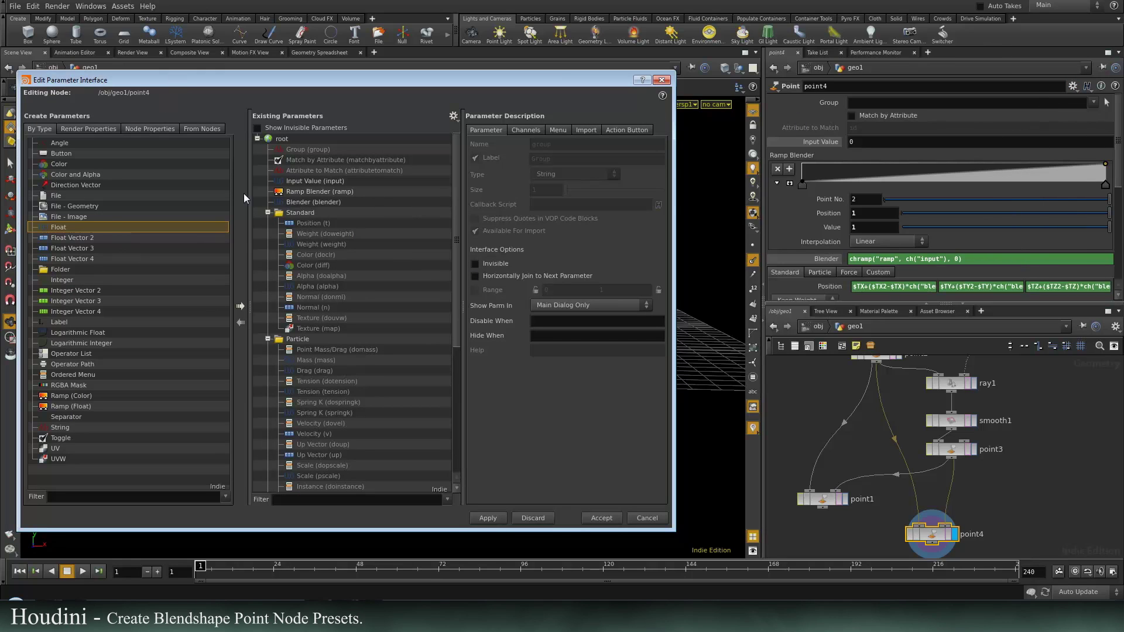
pyautogui.click(315, 202)
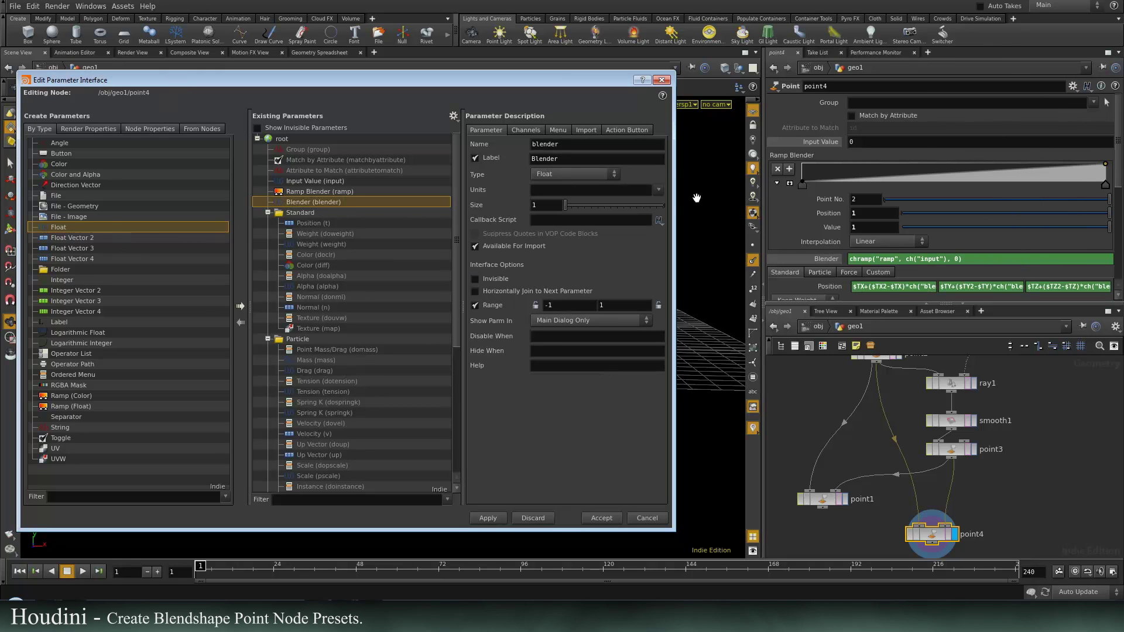
pyautogui.click(487, 281)
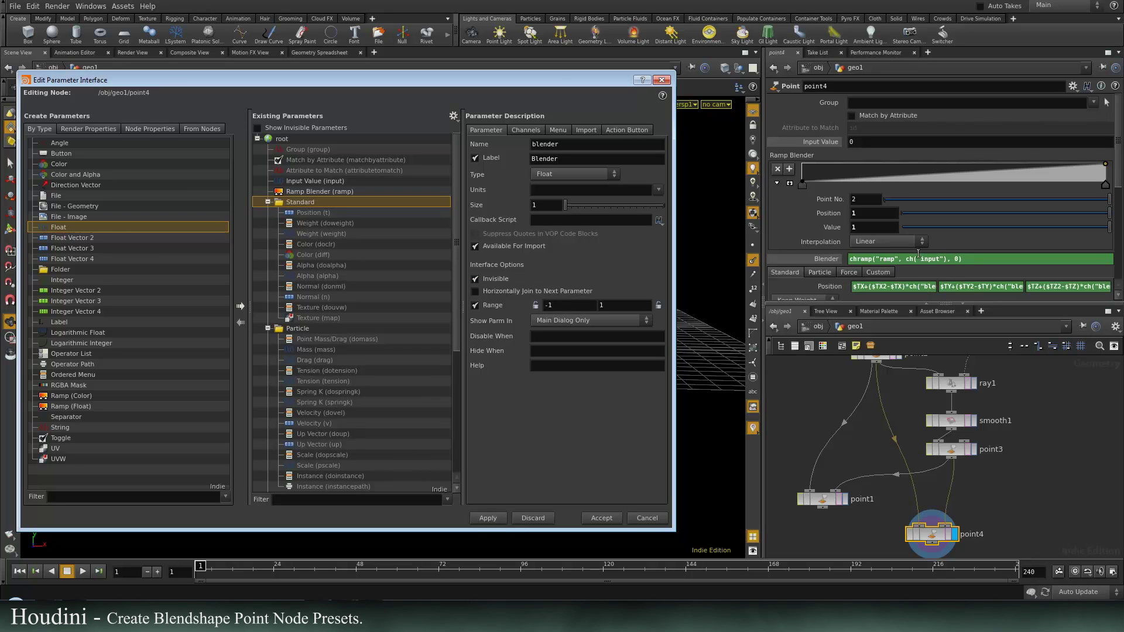
pyautogui.click(490, 519)
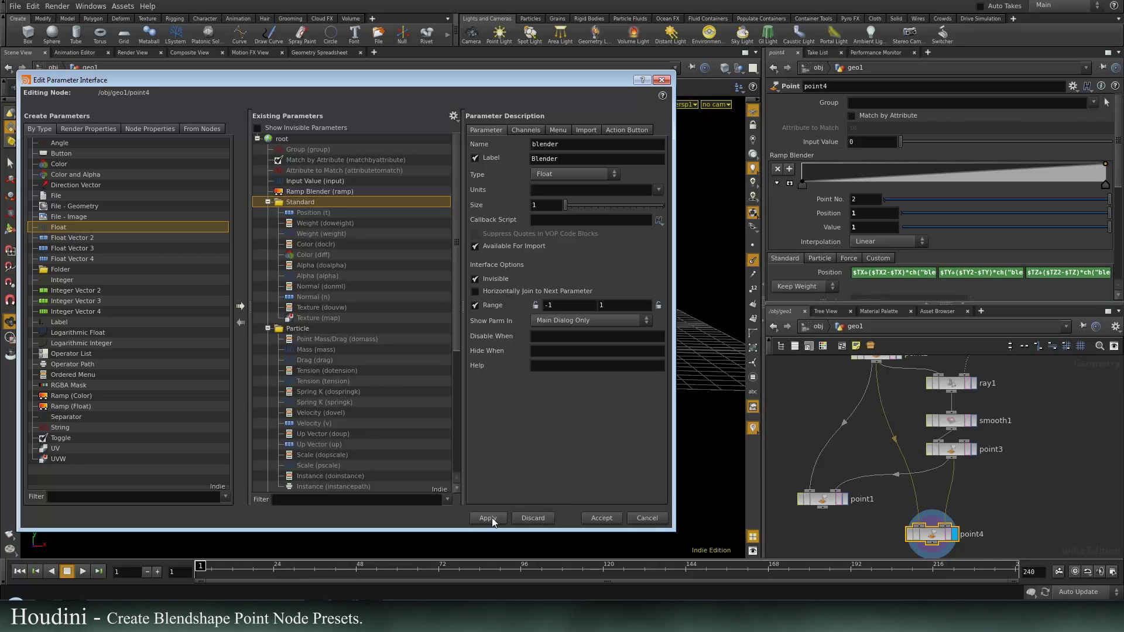
pyautogui.click(603, 519)
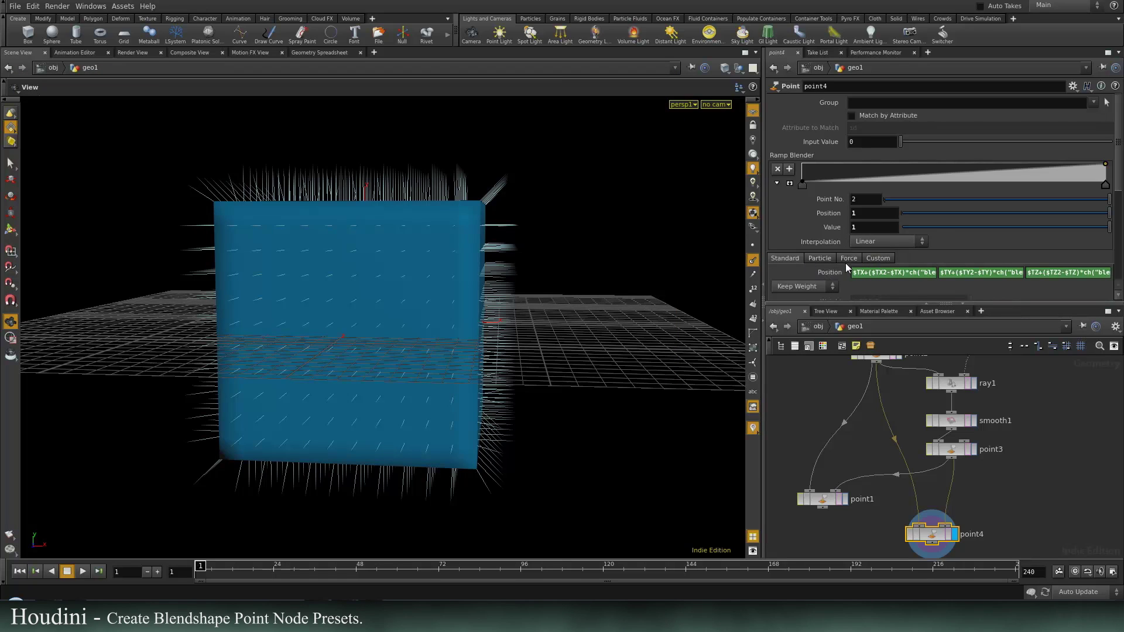
# Test the ramp blend with Input Value $BBY and a temporary ramp point at about position 0.23, value 0.4, and remove that point
pyautogui.moveTo(897, 179); pyautogui.dragTo(838, 142)
pyautogui.click(909, 143)
pyautogui.write('$BBY')
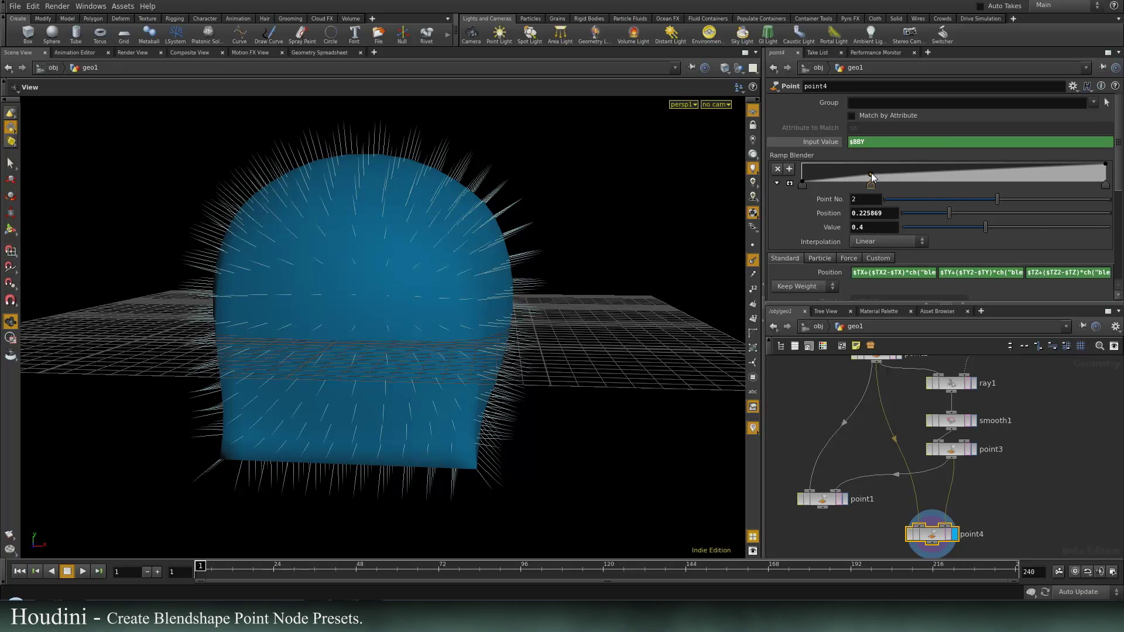
pyautogui.moveTo(871, 174); pyautogui.dragTo(855, 539)
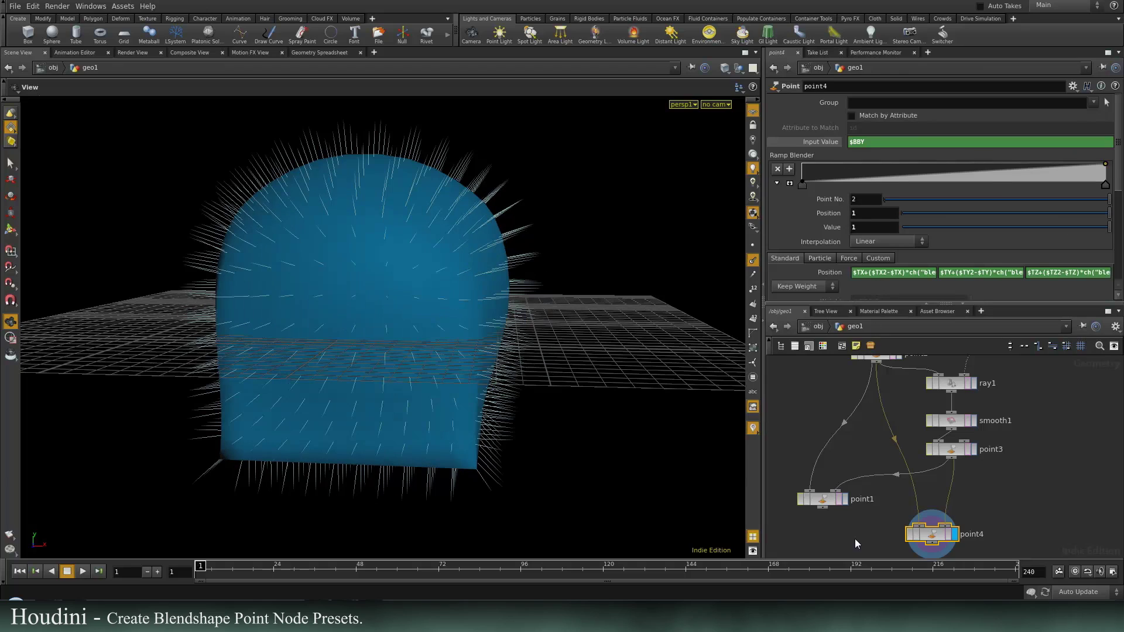
# Examine the ramp blend parameters and expressions of the point1 node
pyautogui.click(819, 500)
pyautogui.scroll(-3, 969, 184)
pyautogui.scroll(3, 964, 179)
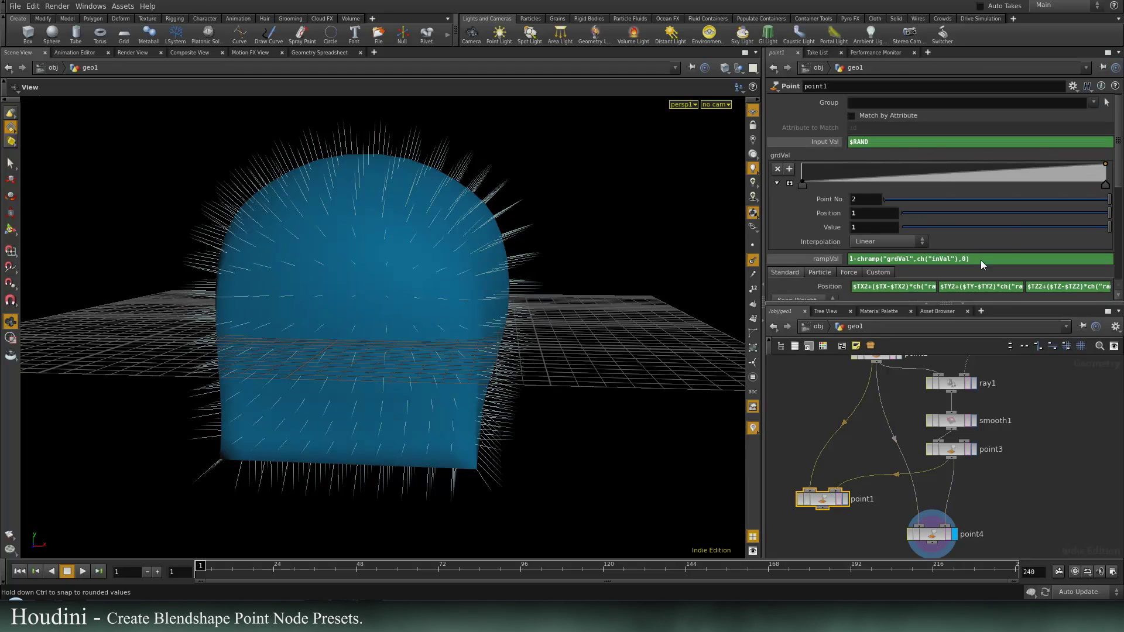
# Reset point4's Input Value to 0, save its settings as a preset named RampBlend, and check the preset list
pyautogui.click(932, 534)
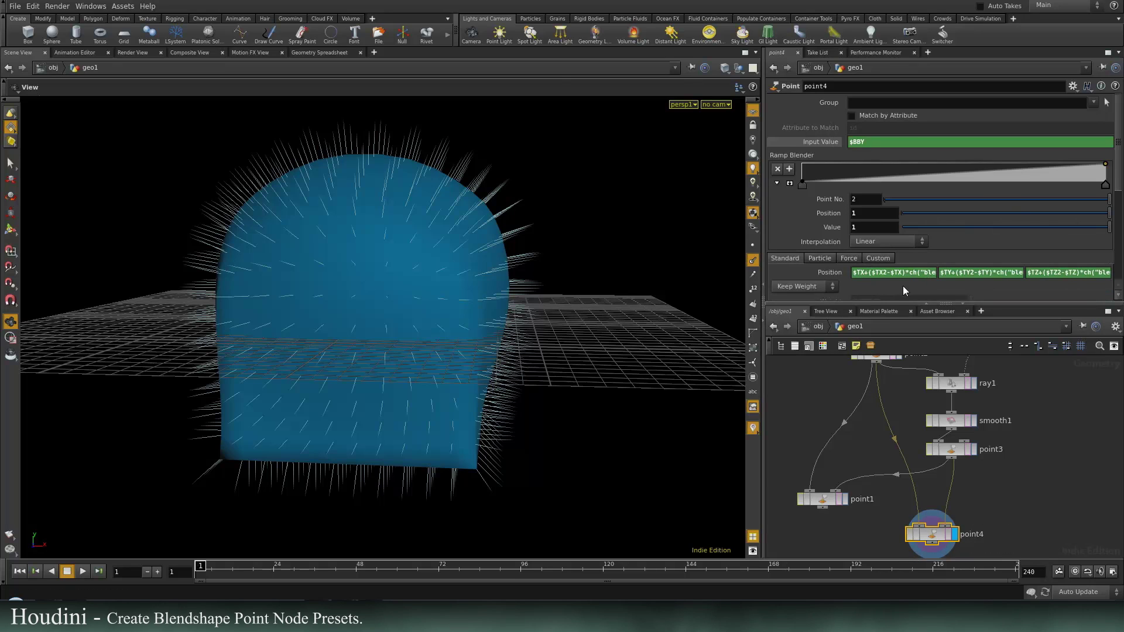
pyautogui.keyDown('ctrl'); pyautogui.middleClick(864, 143); pyautogui.keyUp('ctrl')
pyautogui.click(1072, 87)
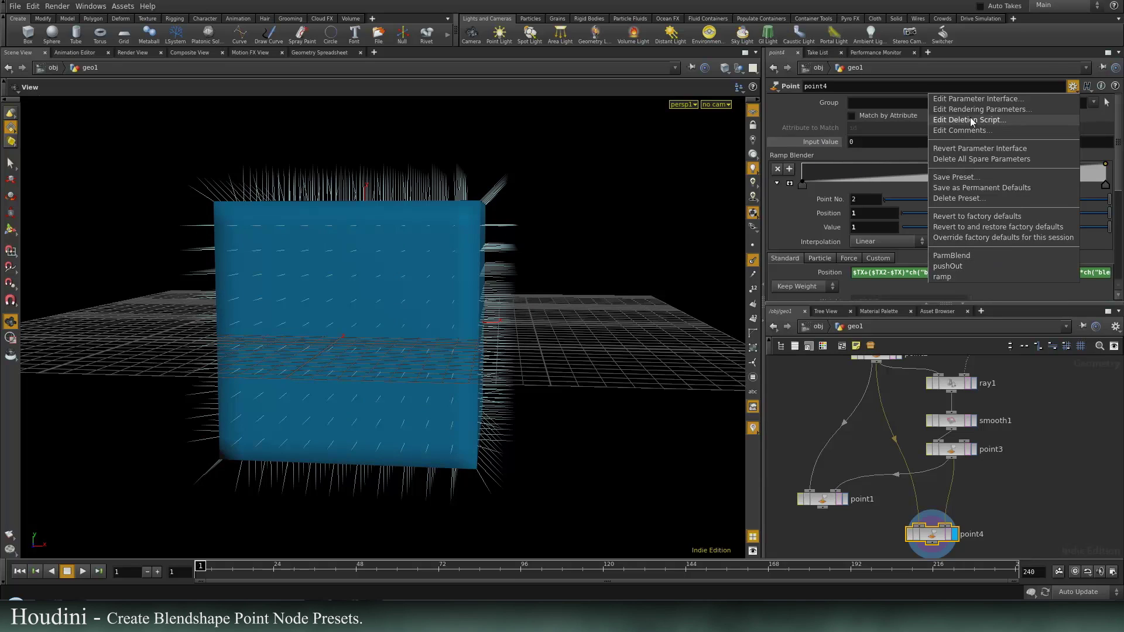
pyautogui.click(974, 176)
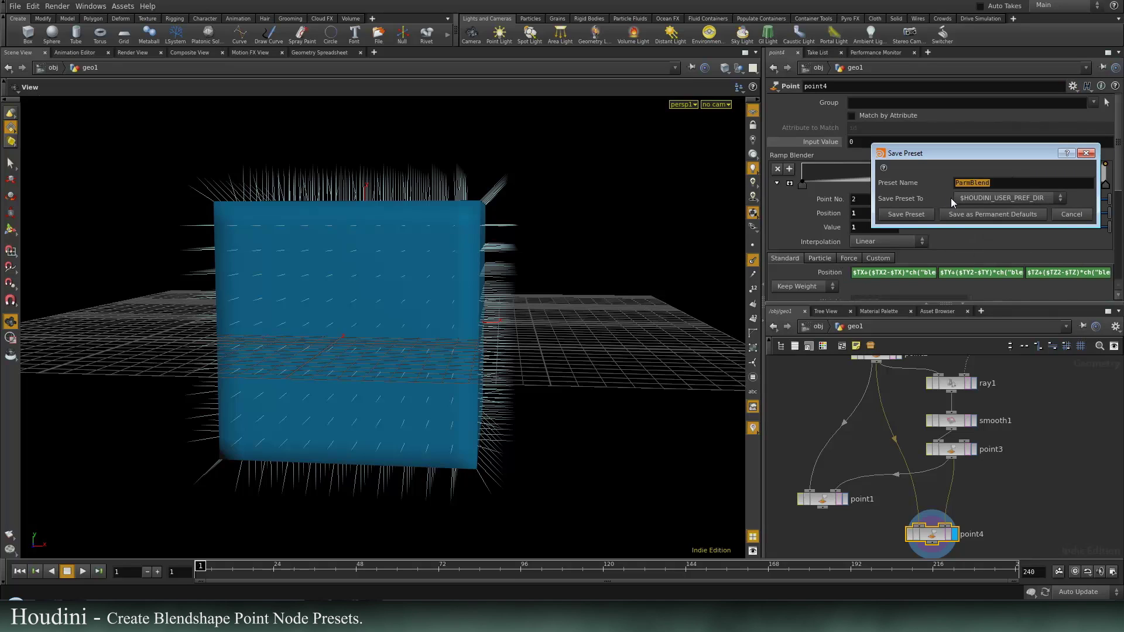
pyautogui.press('End')
pyautogui.press('BackSpace')
pyautogui.press('BackSpace')
pyautogui.press('BackSpace')
pyautogui.press('BackSpace')
pyautogui.press('BackSpace')
pyautogui.press('BackSpace')
pyautogui.press('BackSpace')
pyautogui.press('BackSpace')
pyautogui.press('BackSpace')
pyautogui.write('RampBlend')
pyautogui.click(921, 214)
pyautogui.click(1073, 88)
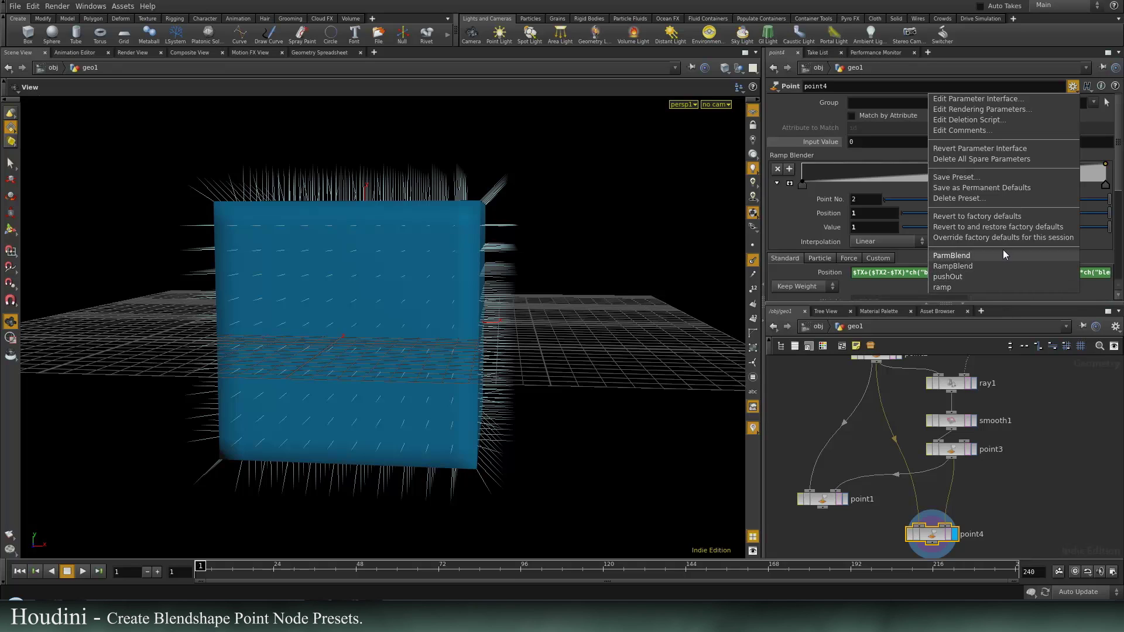
pyautogui.click(974, 430)
# Add another Point node beside point4, connect point2 and point3 to its first and second inputs, and display it
pyautogui.moveTo(1098, 544); pyautogui.dragTo(988, 545, button='middle')
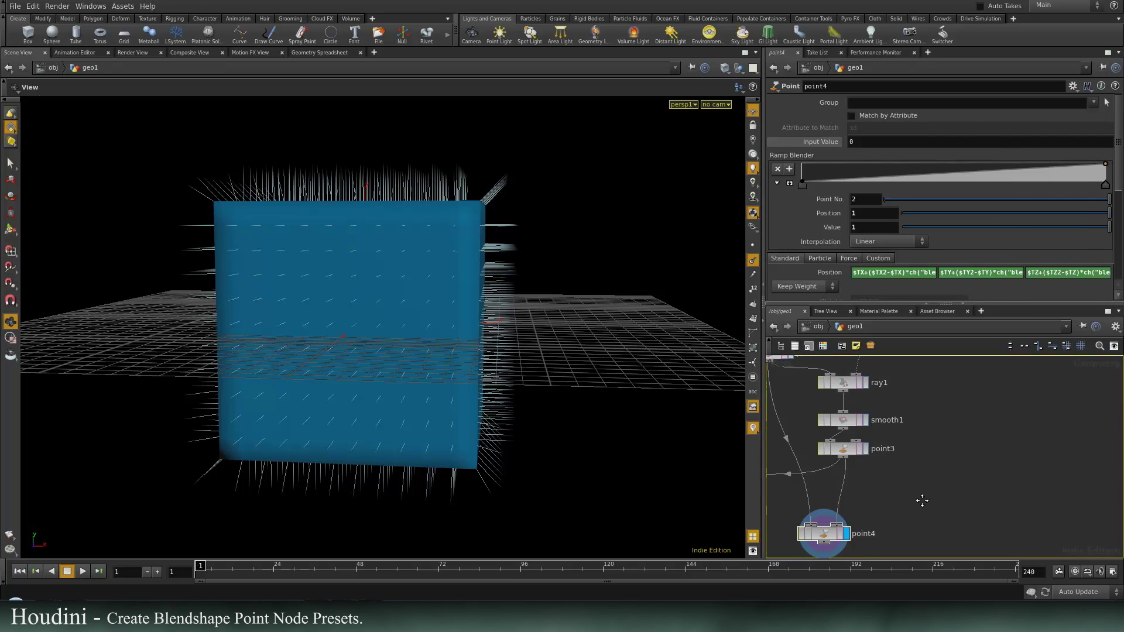
pyautogui.press('Tab')
pyautogui.write('poi')
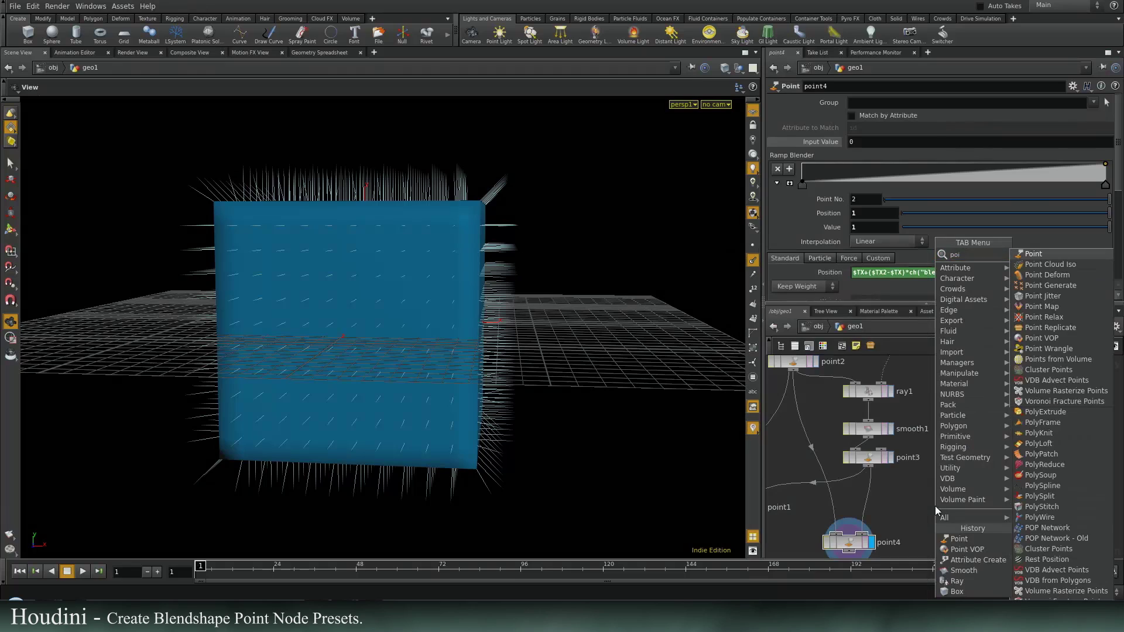
pyautogui.press('Return')
pyautogui.click(936, 506)
pyautogui.moveTo(926, 499); pyautogui.dragTo(874, 469)
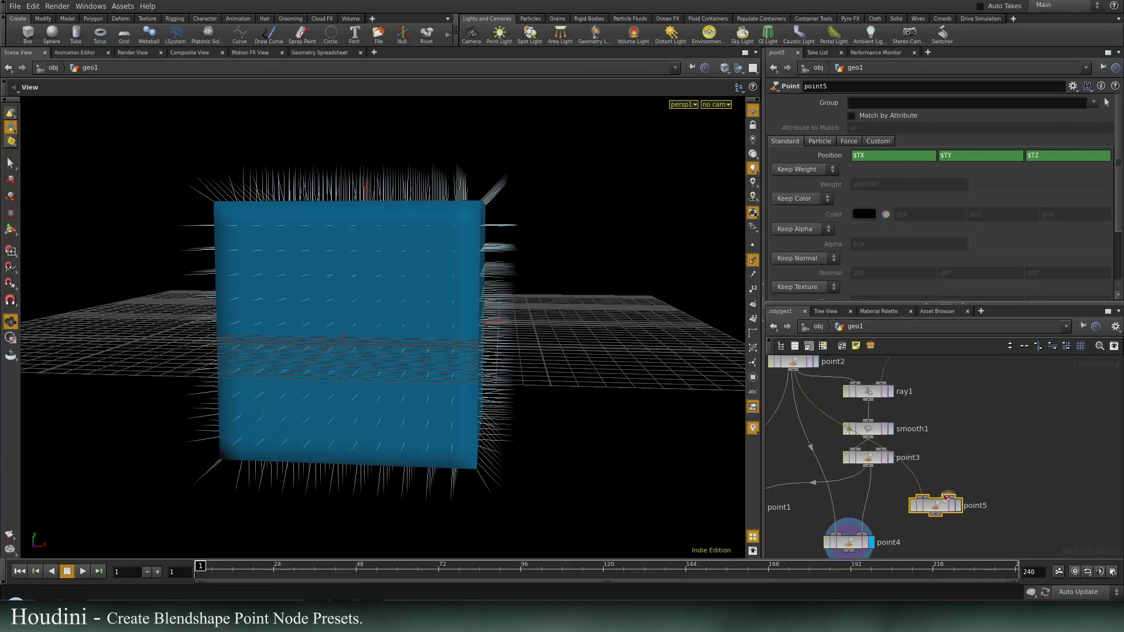
pyautogui.click(959, 510)
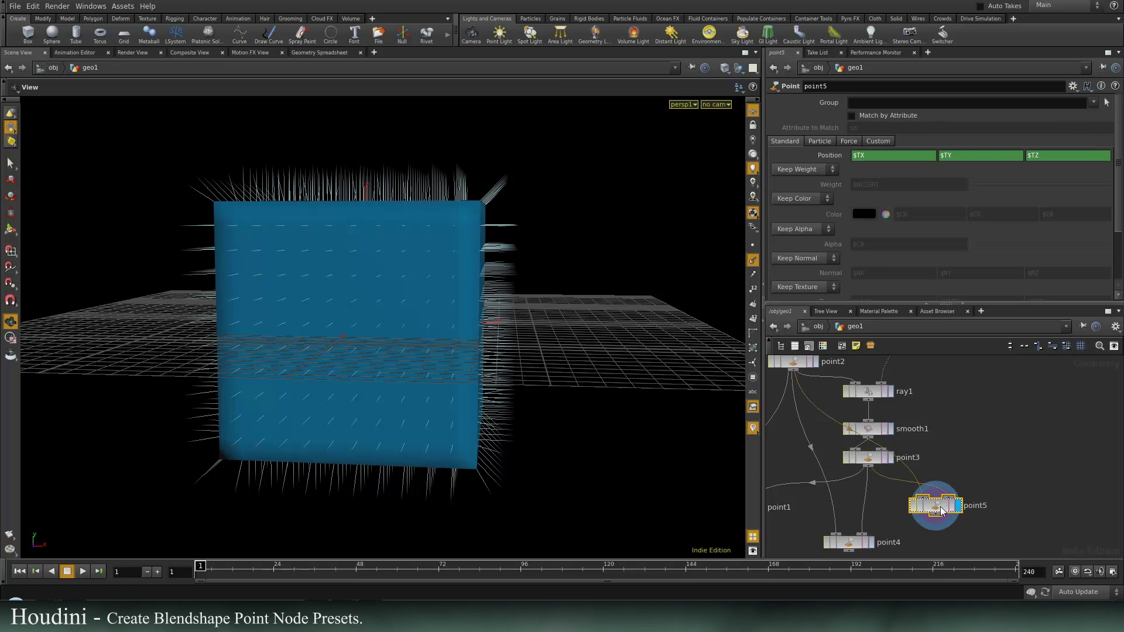
# Load the ParmBlend preset on point5 and try the blend by lowering Blender to -1
pyautogui.click(1072, 86)
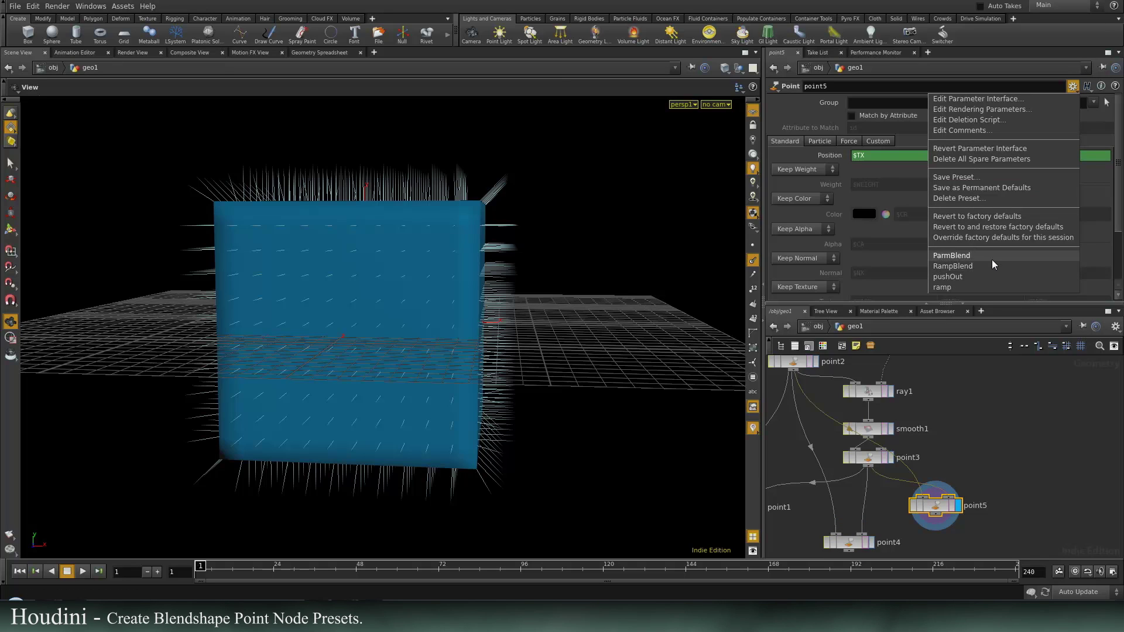
pyautogui.click(992, 258)
pyautogui.moveTo(963, 139); pyautogui.dragTo(763, 145)
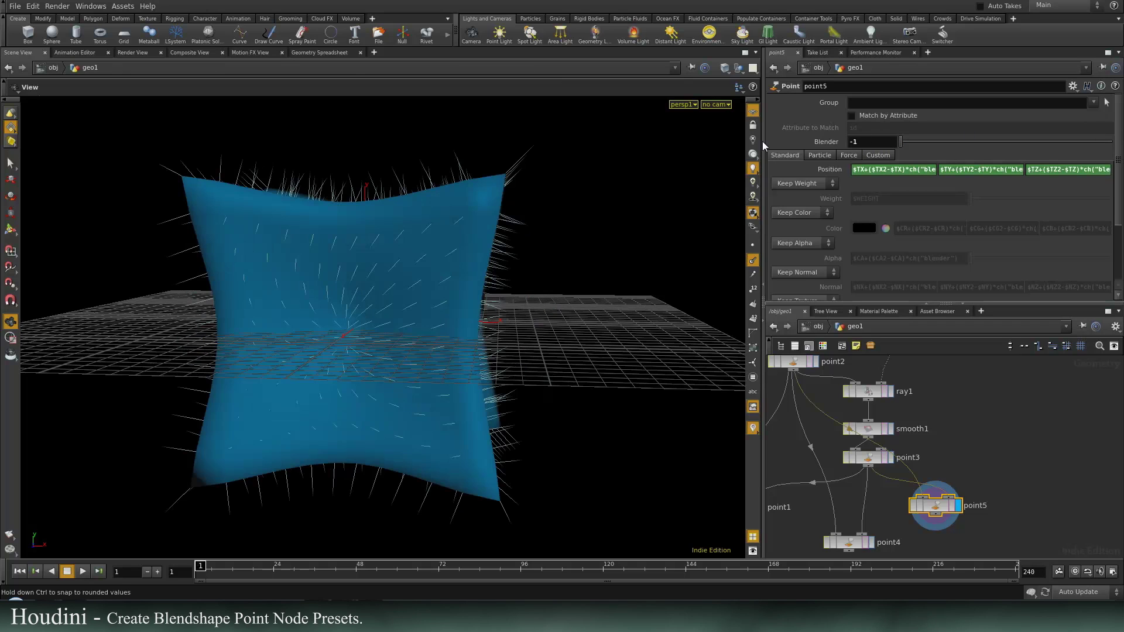
# Load the RampBlend preset on point5 and try Input Value from 0 to 10 and back to about 3.57
pyautogui.click(1072, 87)
pyautogui.click(974, 267)
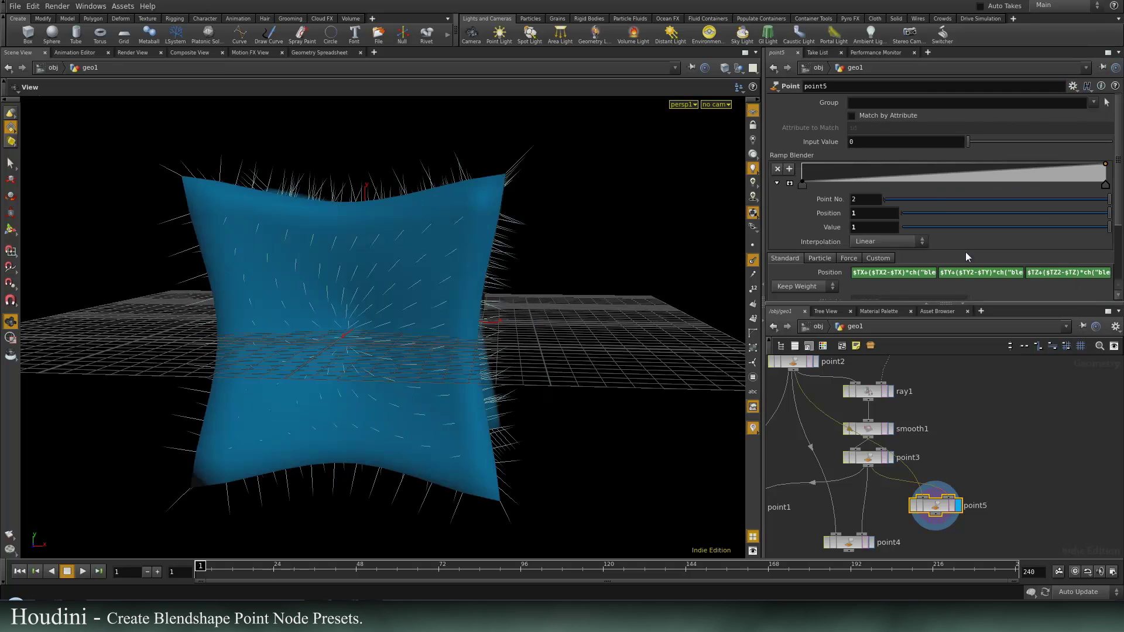
pyautogui.moveTo(971, 142); pyautogui.dragTo(1095, 156)
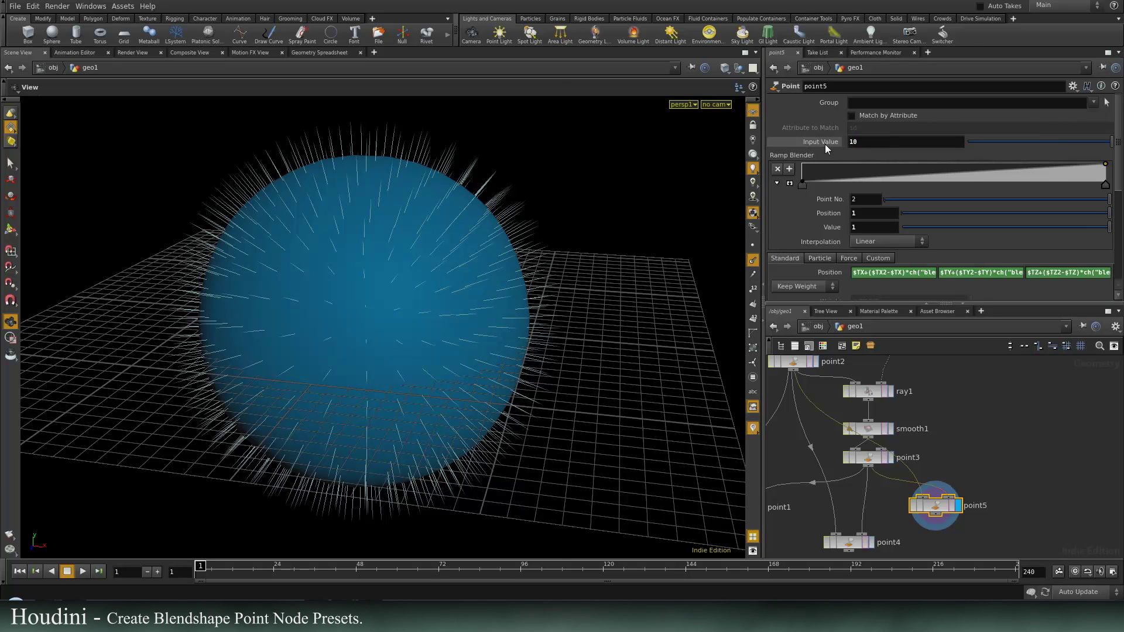
pyautogui.click(825, 144)
pyautogui.moveTo(922, 142); pyautogui.dragTo(971, 139)
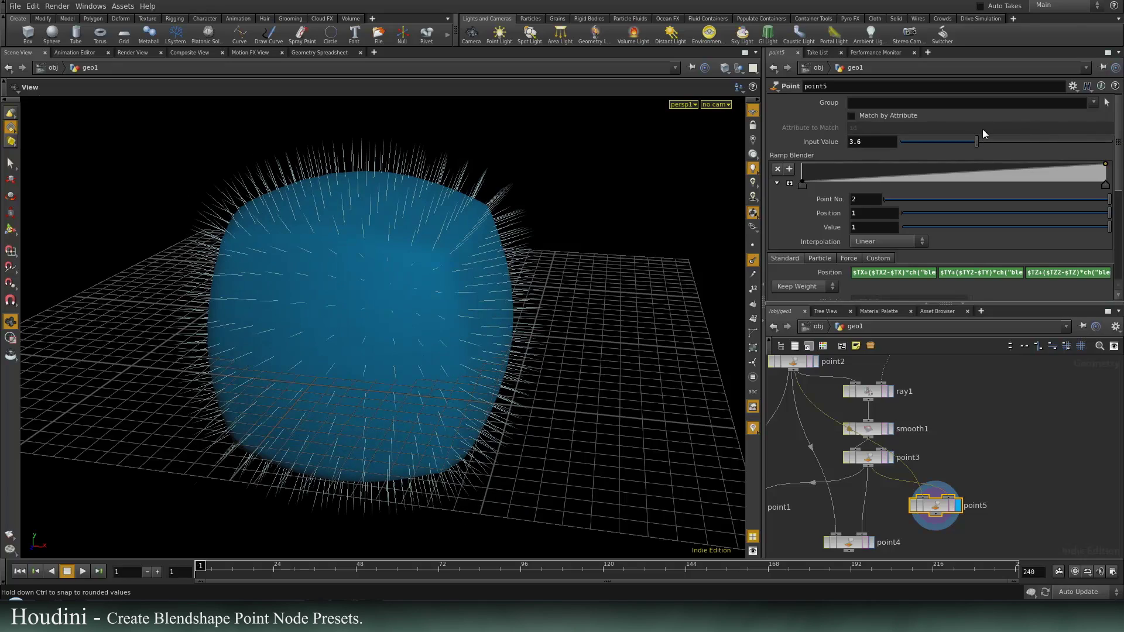
# Set the Input Value parameter's range to 0–1 in point5's parameter interface and apply it
pyautogui.click(1072, 86)
pyautogui.click(1048, 102)
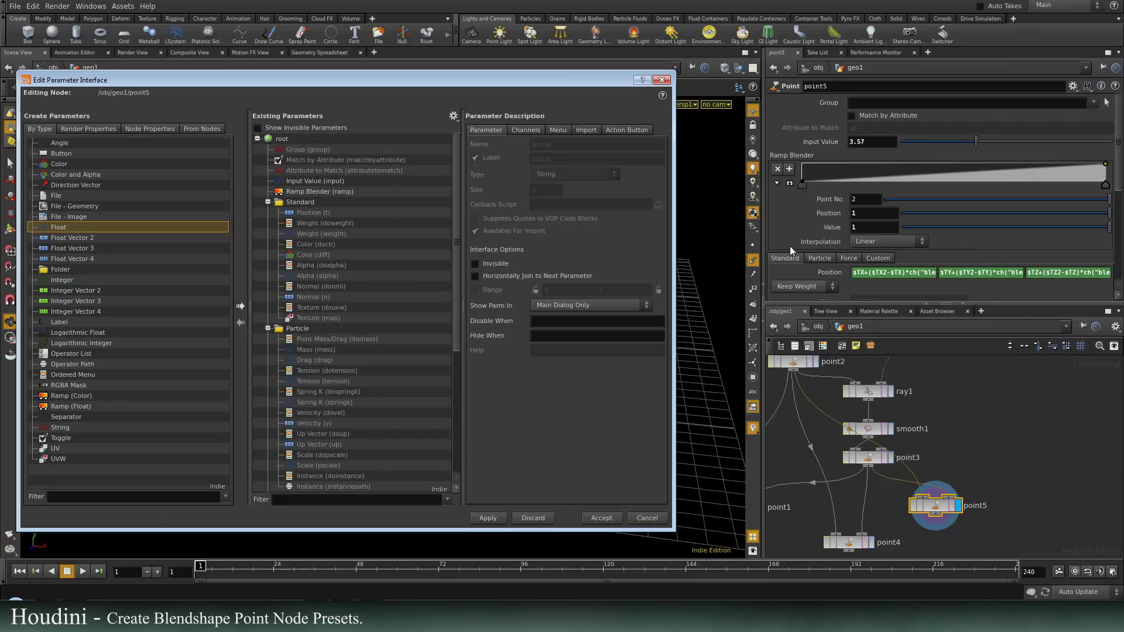
pyautogui.click(304, 182)
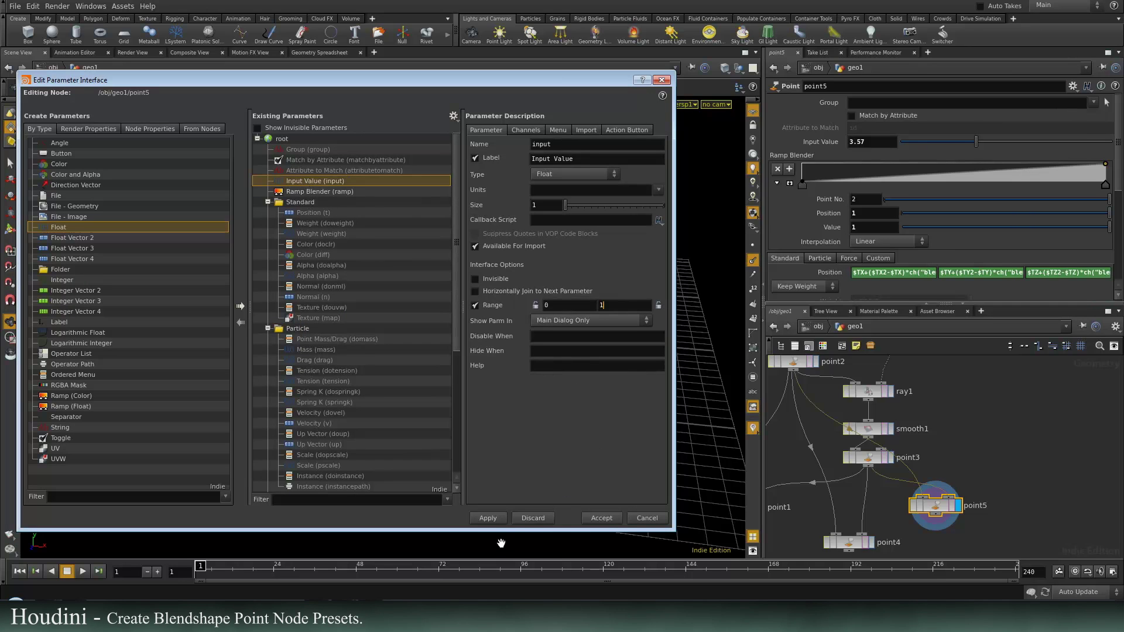
pyautogui.click(490, 519)
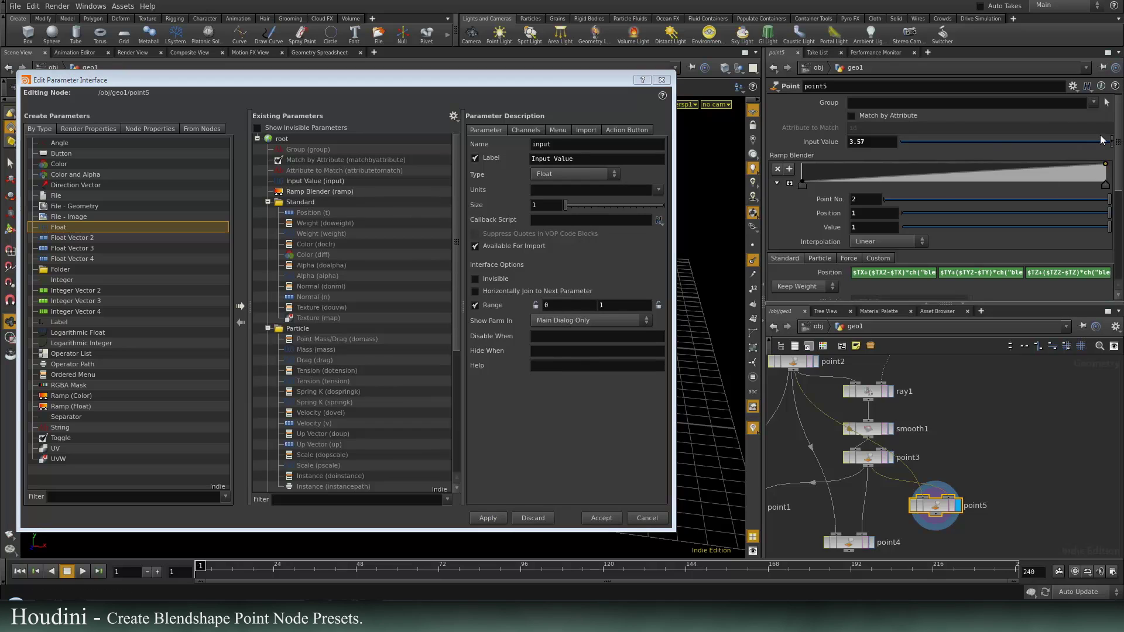
# Test the new Input Value range on point5, leave it at 1, and accept the parameter interface changes
pyautogui.moveTo(1109, 141)
pyautogui.mouseDown()
pyautogui.moveTo(1052, 149)
pyautogui.moveTo(1111, 146)
pyautogui.mouseUp()
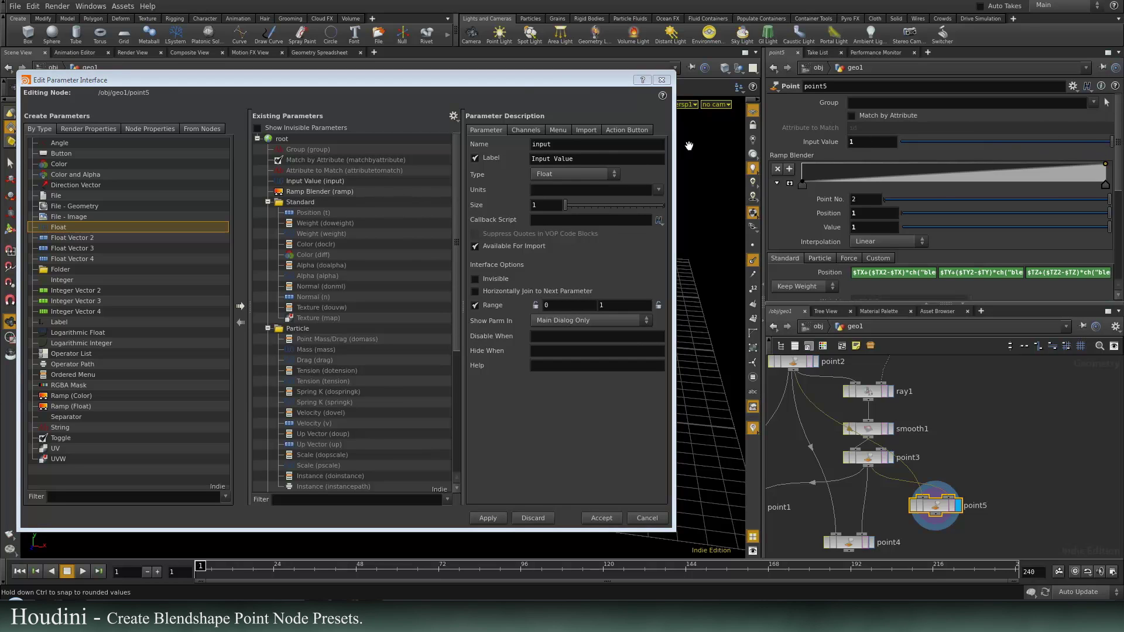
pyautogui.moveTo(523, 82); pyautogui.dragTo(485, 370)
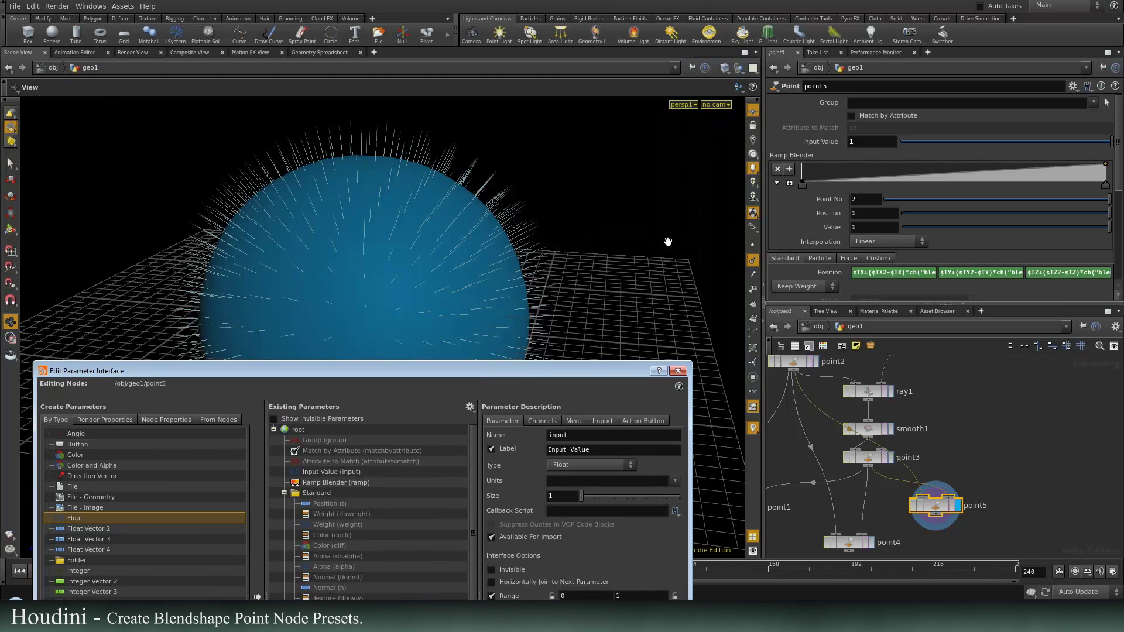
pyautogui.moveTo(985, 143); pyautogui.dragTo(1113, 137)
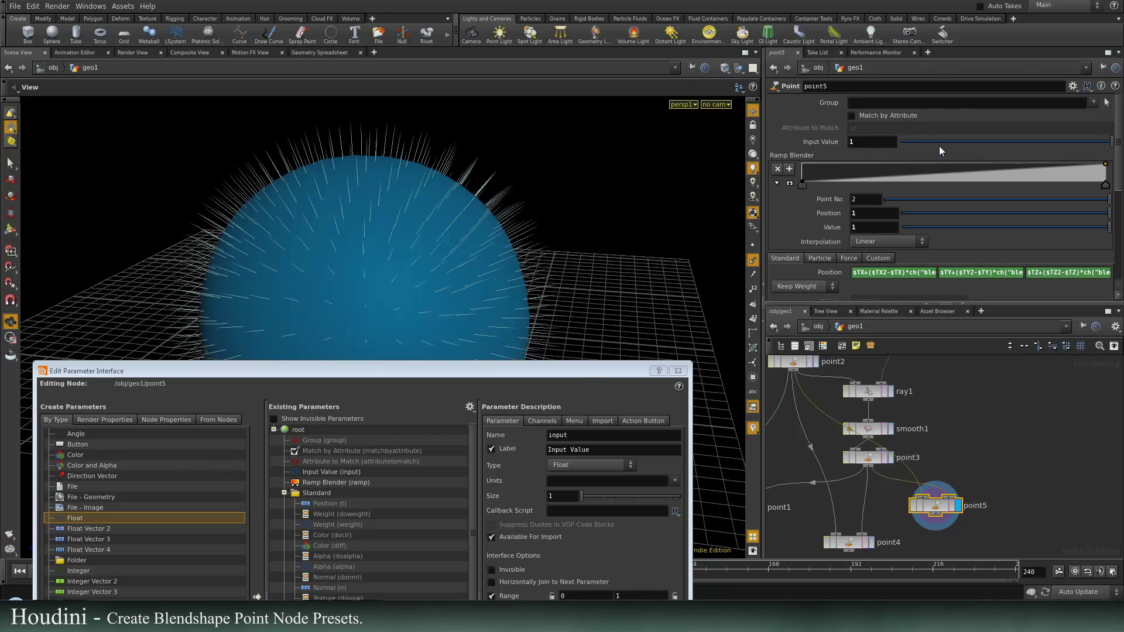
pyautogui.moveTo(583, 377); pyautogui.dragTo(605, 91)
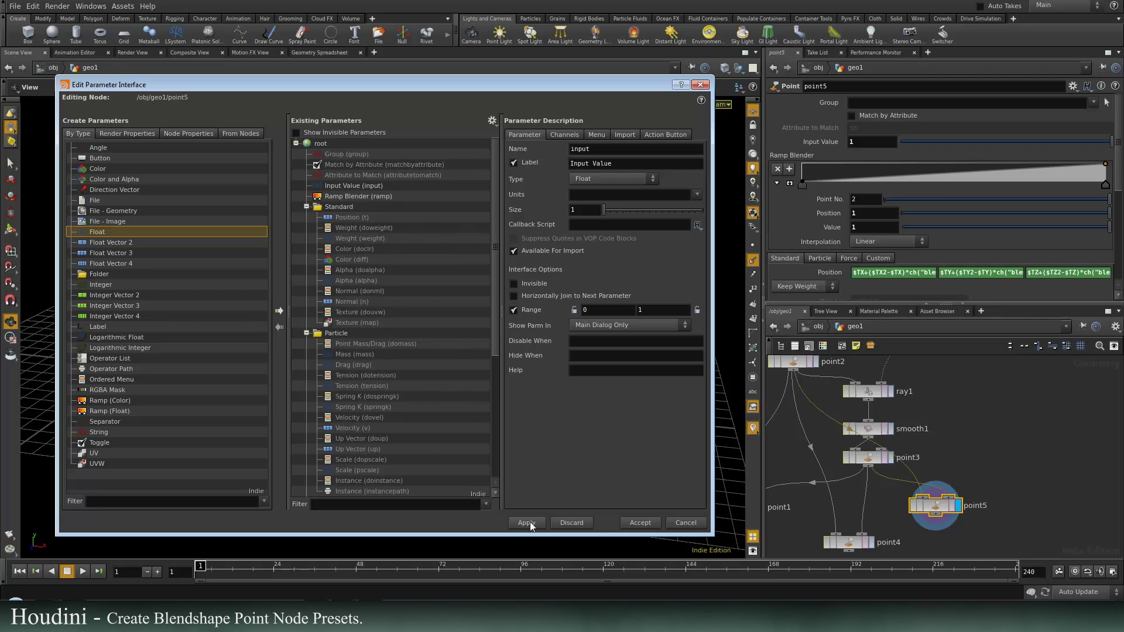
pyautogui.click(647, 524)
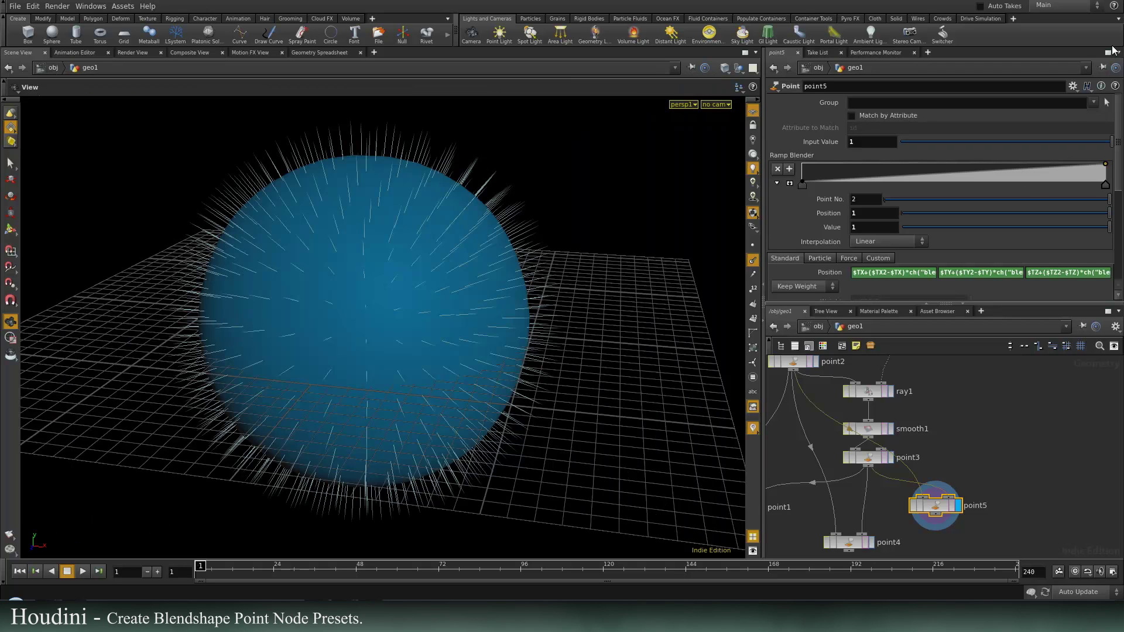
# Save point5's settings over the RampBlend preset in $HOUDINI_USER_PREF_DIR
pyautogui.click(1071, 87)
pyautogui.click(1020, 177)
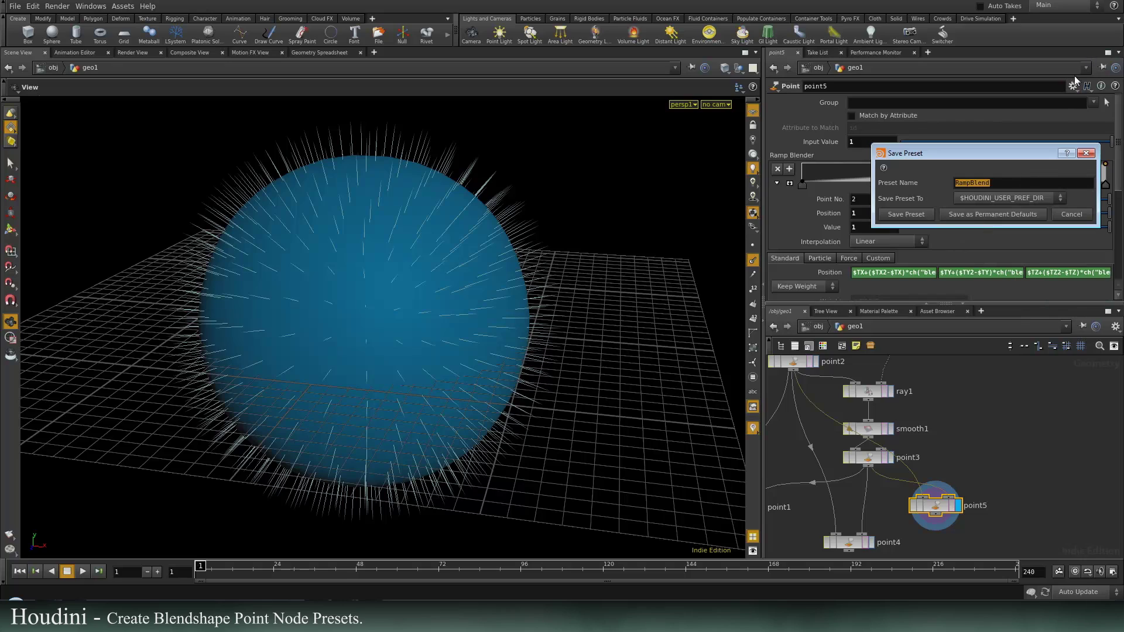
pyautogui.click(998, 188)
pyautogui.click(905, 215)
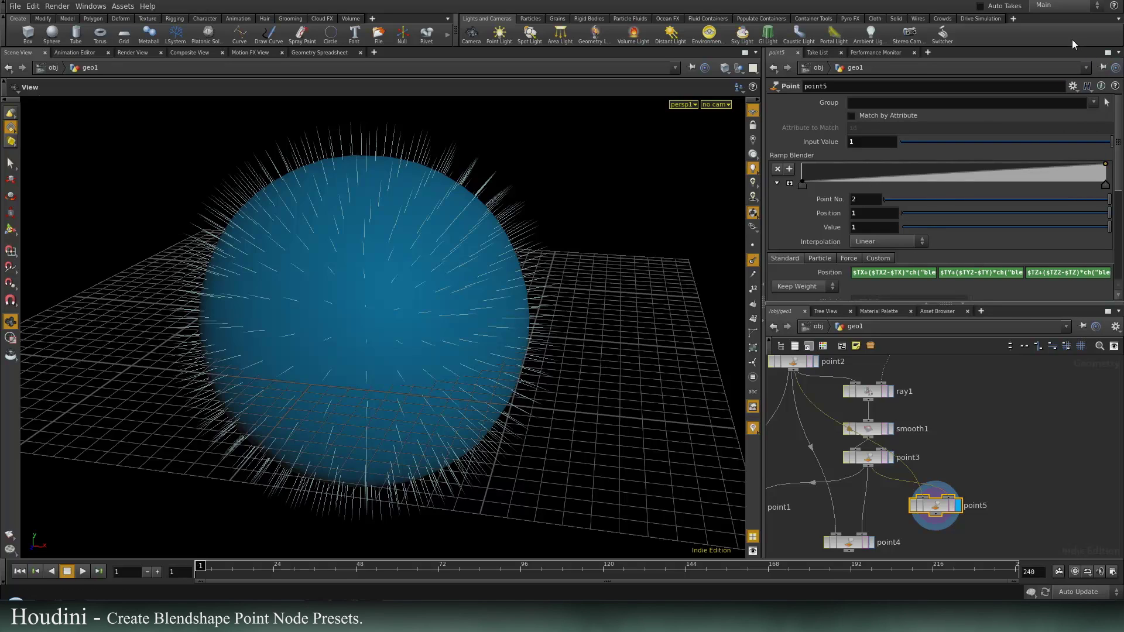
# Select point4 and load the resaved RampBlend preset on it
pyautogui.moveTo(1028, 502); pyautogui.dragTo(1074, 474, button='middle')
pyautogui.scroll(-3, 1095, 462)
pyautogui.scroll(3, 1008, 520)
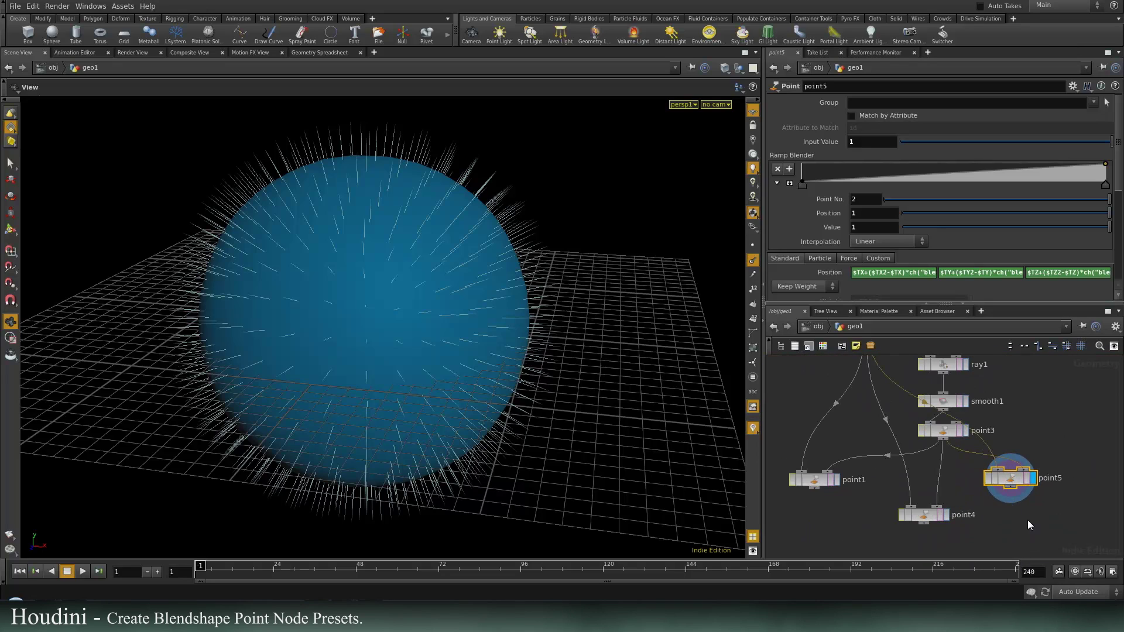
pyautogui.moveTo(1027, 520); pyautogui.dragTo(886, 512)
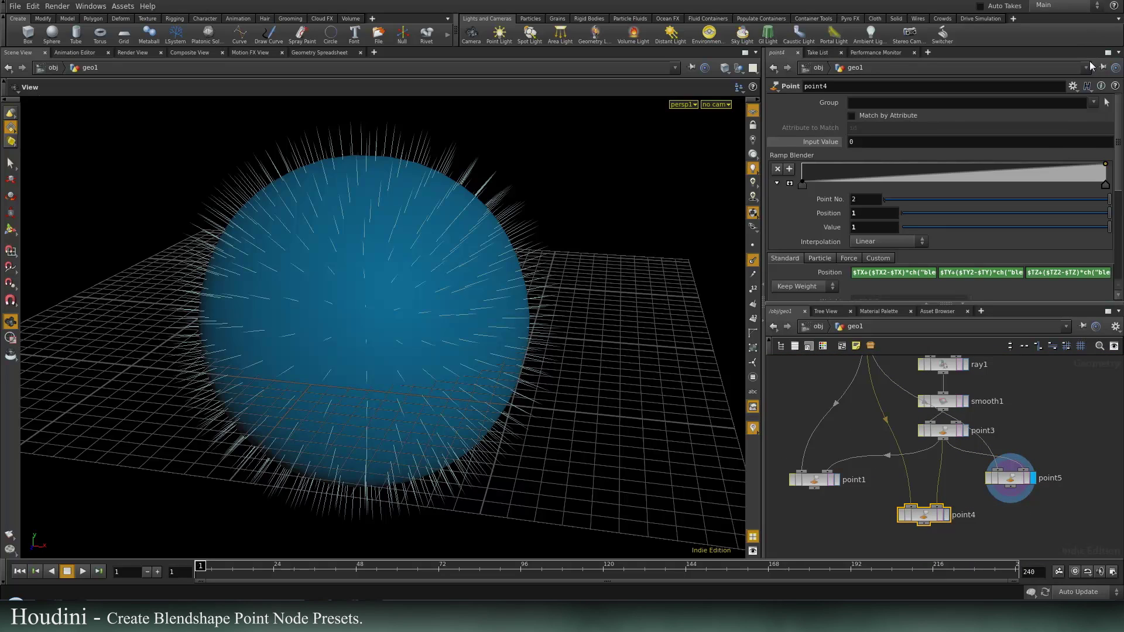
pyautogui.click(1073, 87)
pyautogui.click(998, 262)
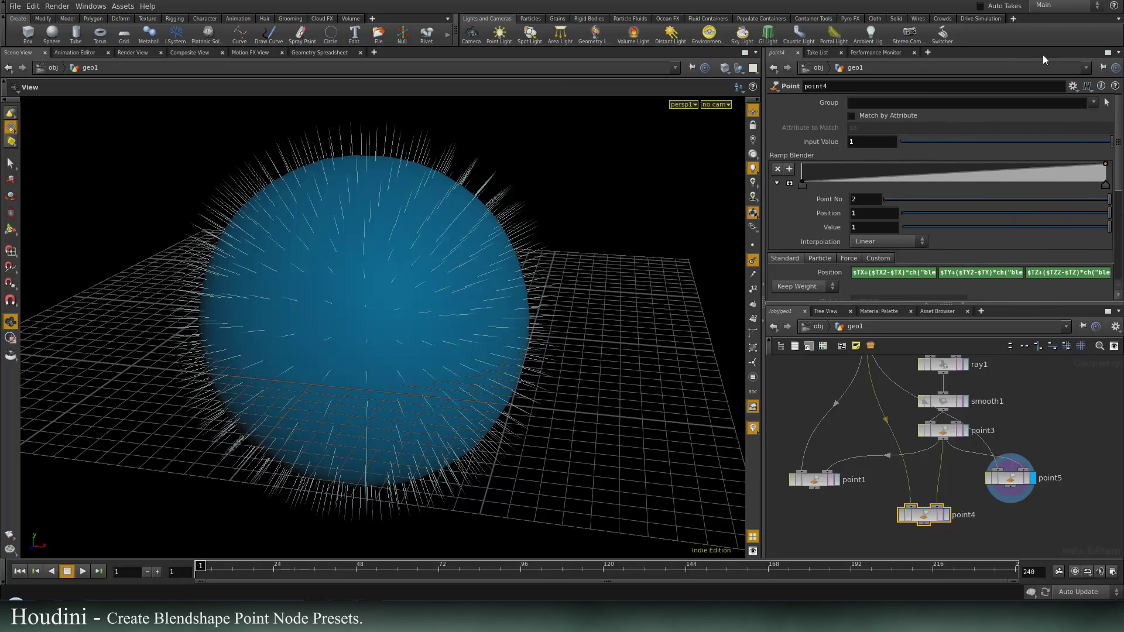
# Load the ParmBlend preset on point4 and switch its color and normal options to Add Color and Add Normal
pyautogui.click(1073, 86)
pyautogui.click(979, 270)
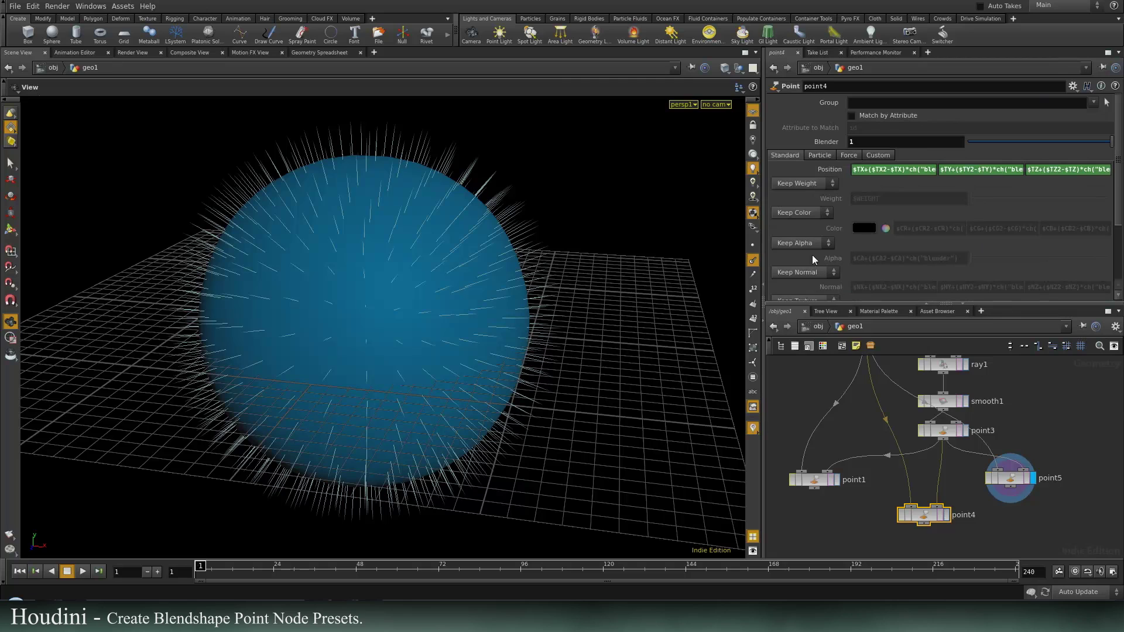
pyautogui.click(812, 213)
pyautogui.click(802, 242)
pyautogui.scroll(-1, 862, 253)
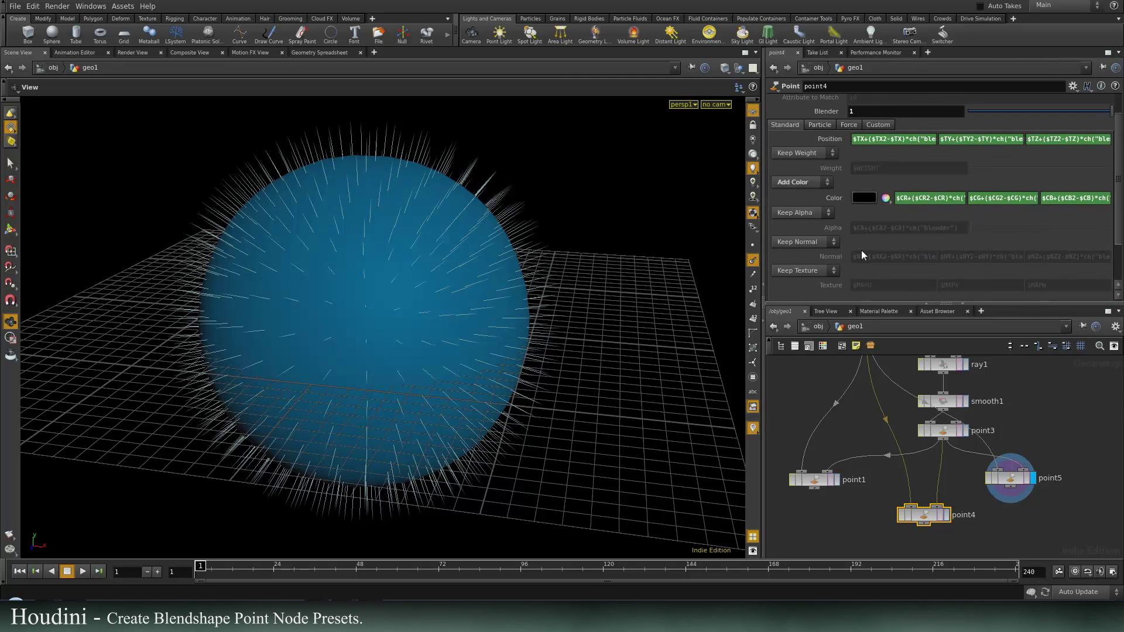
pyautogui.click(810, 244)
pyautogui.click(802, 268)
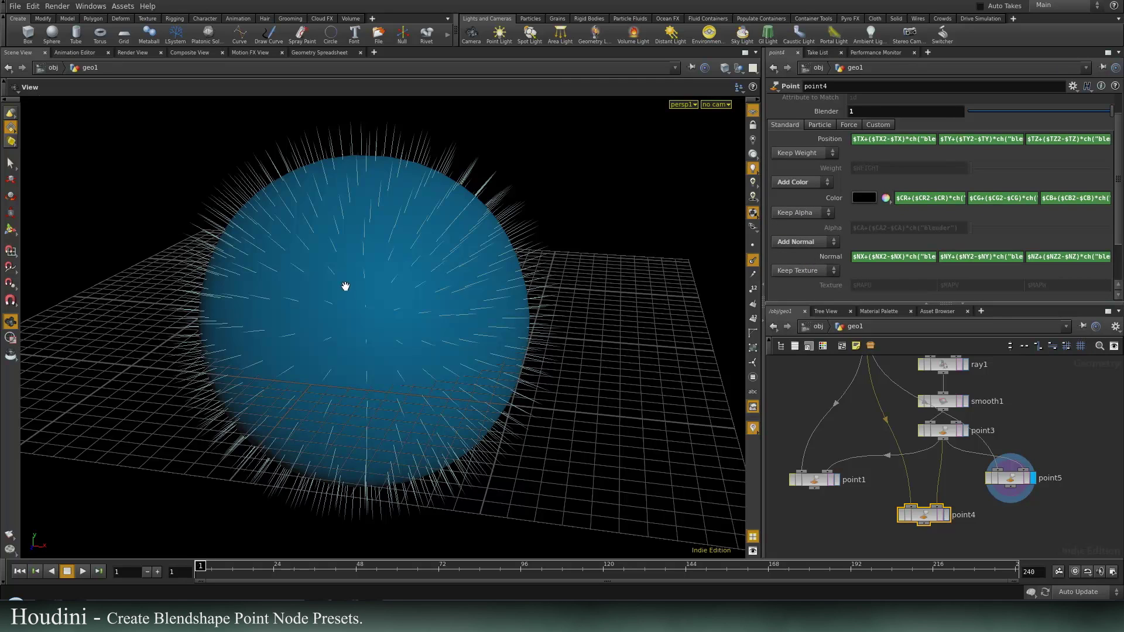
# Display point4 and test its color and normal blending with Blender from about -0.81 up to 1
pyautogui.scroll(1, 1006, 138)
pyautogui.moveTo(1006, 127); pyautogui.dragTo(981, 129)
pyautogui.scroll(3, 937, 523)
pyautogui.click(955, 508)
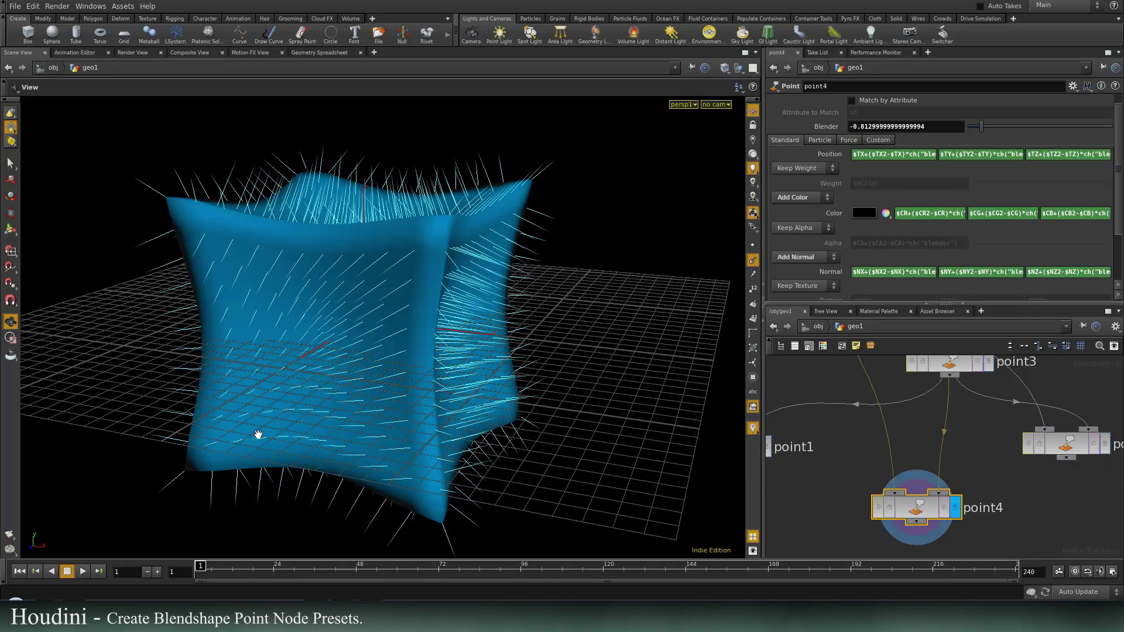
pyautogui.moveTo(258, 434); pyautogui.dragTo(410, 423)
pyautogui.moveTo(999, 125); pyautogui.dragTo(1112, 127)
pyautogui.moveTo(468, 316); pyautogui.dragTo(541, 319)
pyautogui.scroll(-5, 986, 505)
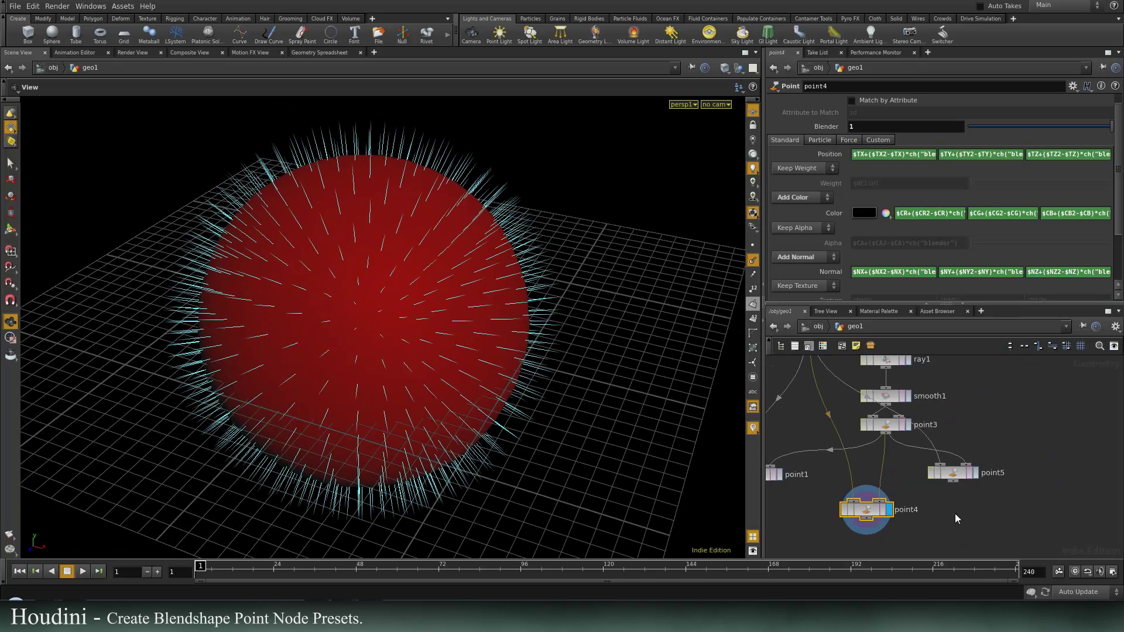
pyautogui.moveTo(956, 518); pyautogui.dragTo(990, 483, button='middle')
pyautogui.scroll(4, 976, 516)
pyautogui.moveTo(919, 497); pyautogui.dragTo(953, 506, button='middle')
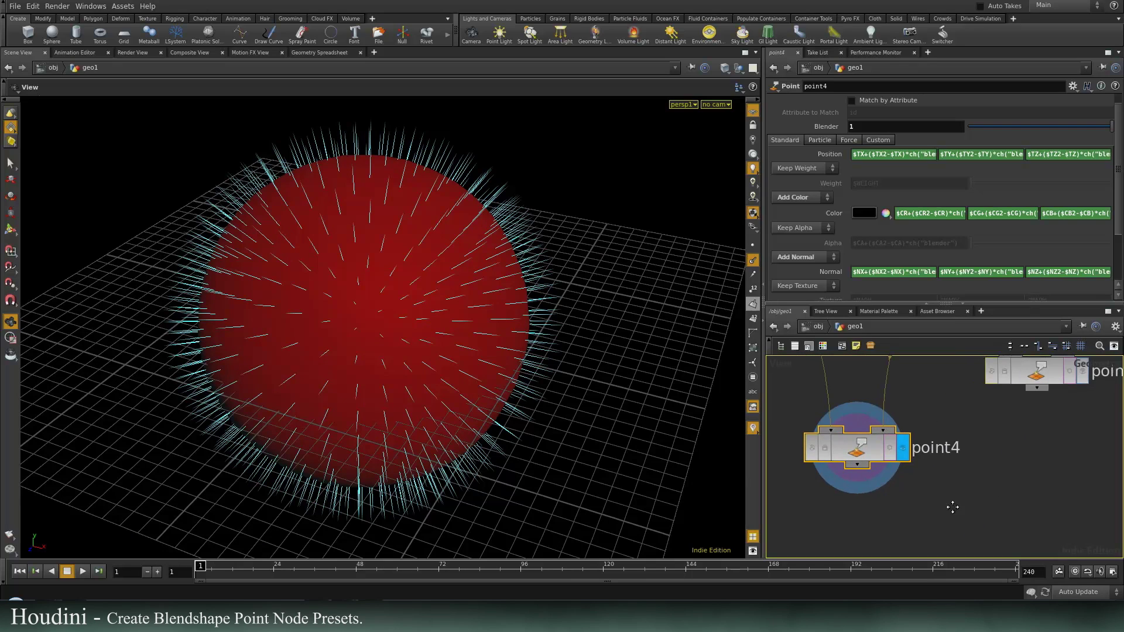
pyautogui.scroll(-3, 952, 507)
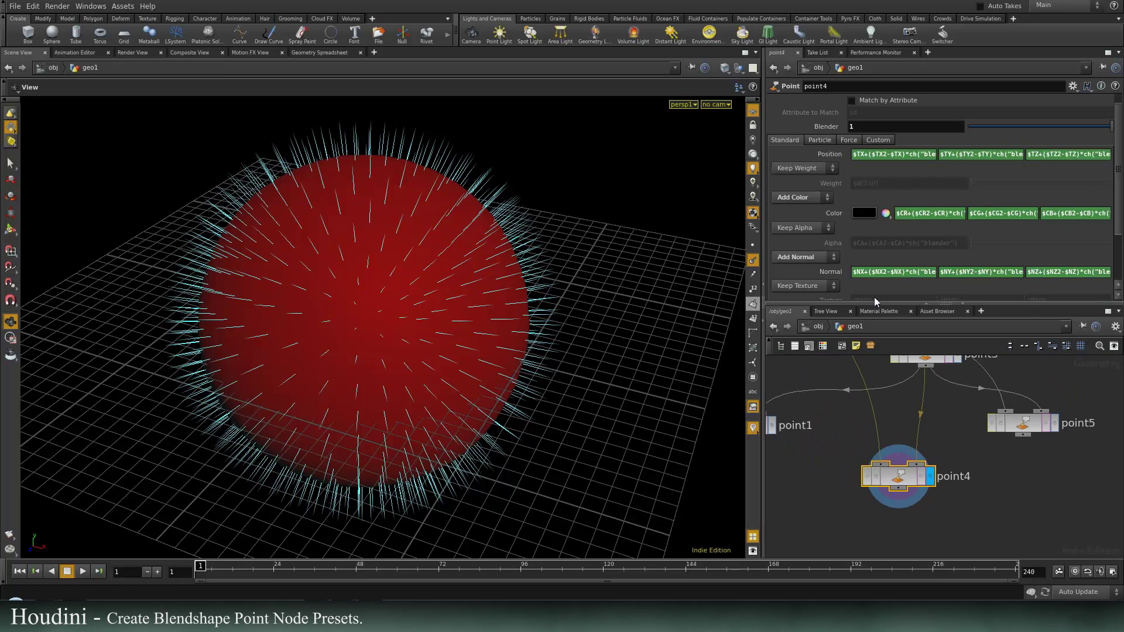
# Set point4 back to Keep Normal and Keep Color, and glance over its Particle attributes
pyautogui.click(804, 261)
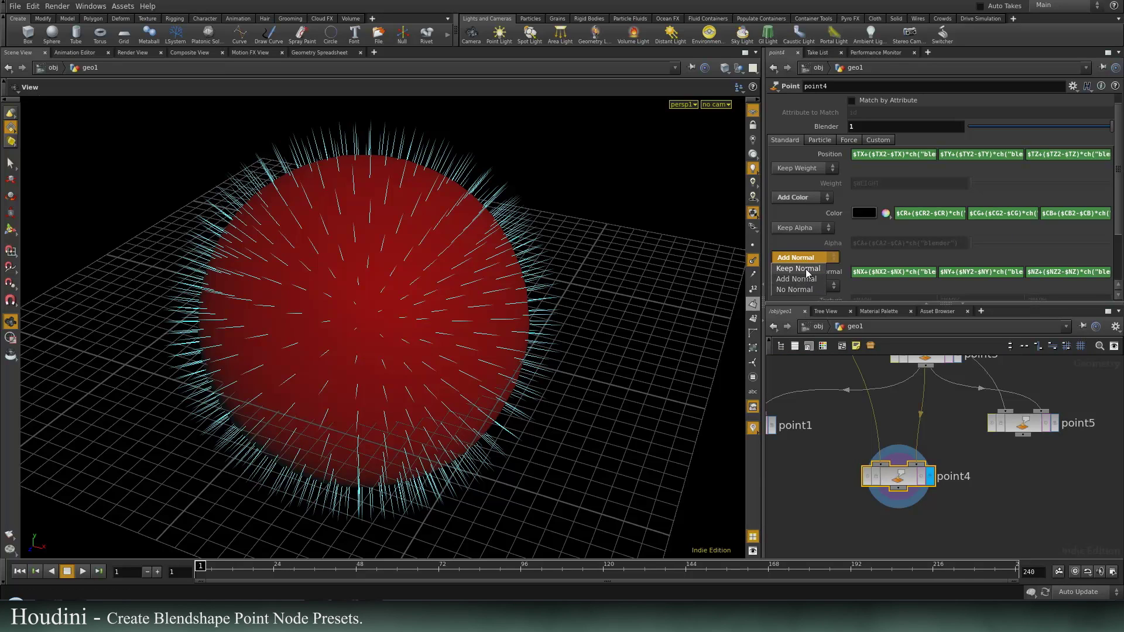
pyautogui.click(805, 268)
pyautogui.click(802, 198)
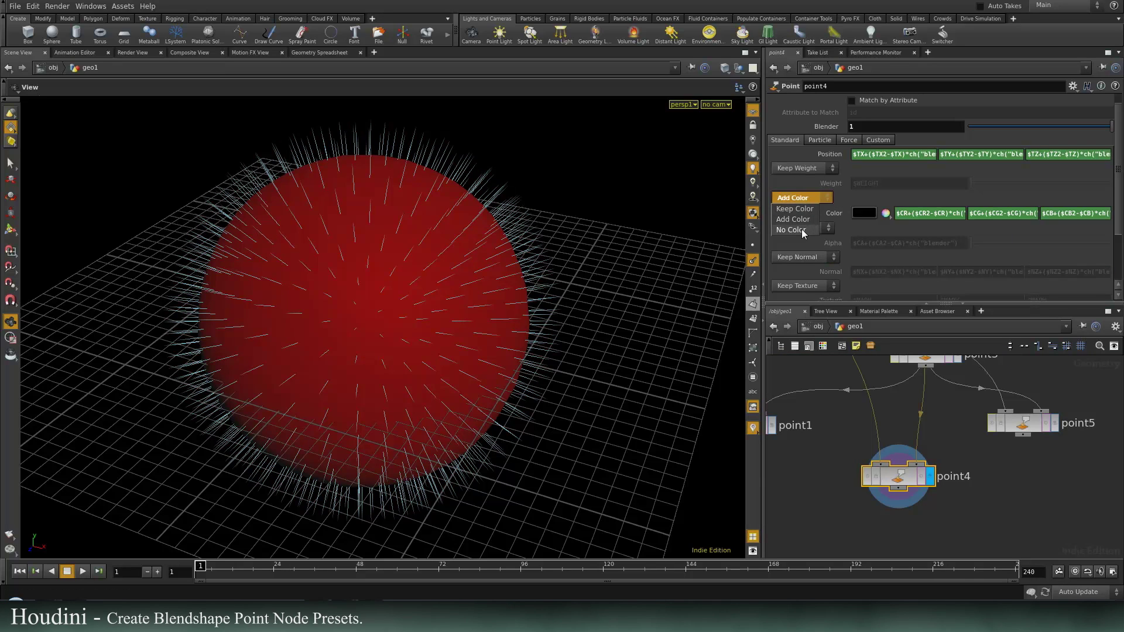
pyautogui.click(796, 209)
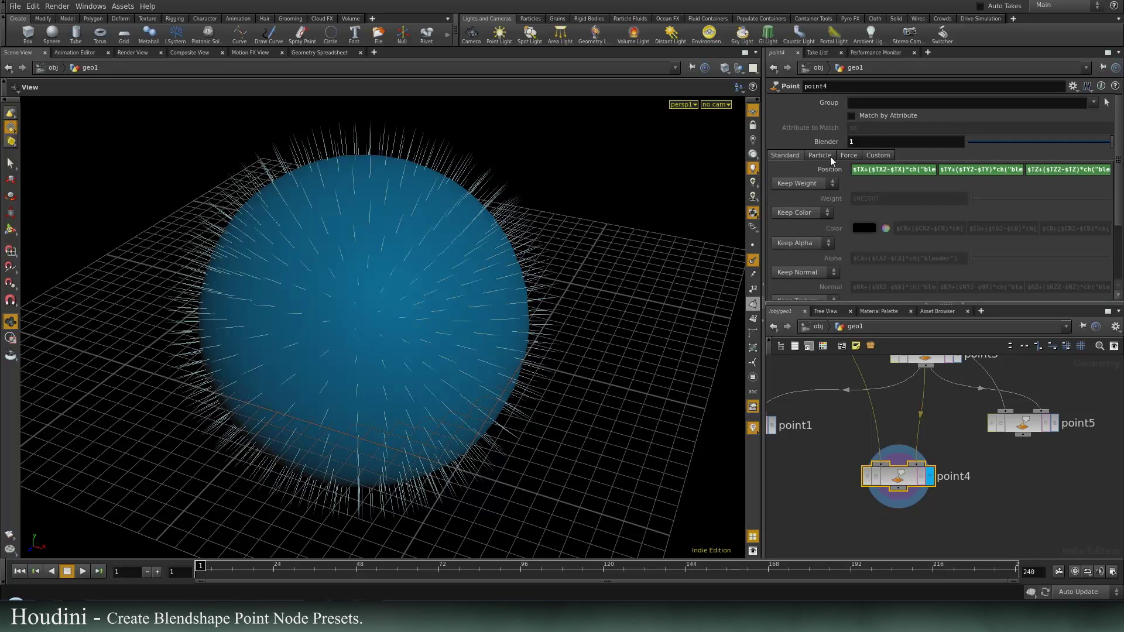
pyautogui.click(820, 154)
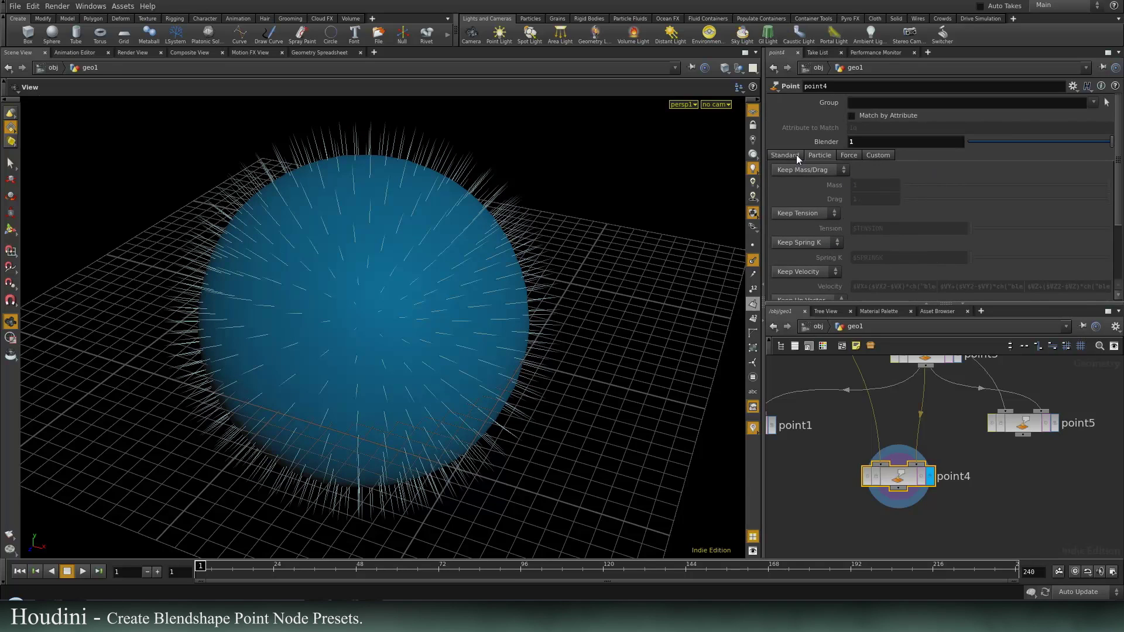
pyautogui.click(796, 155)
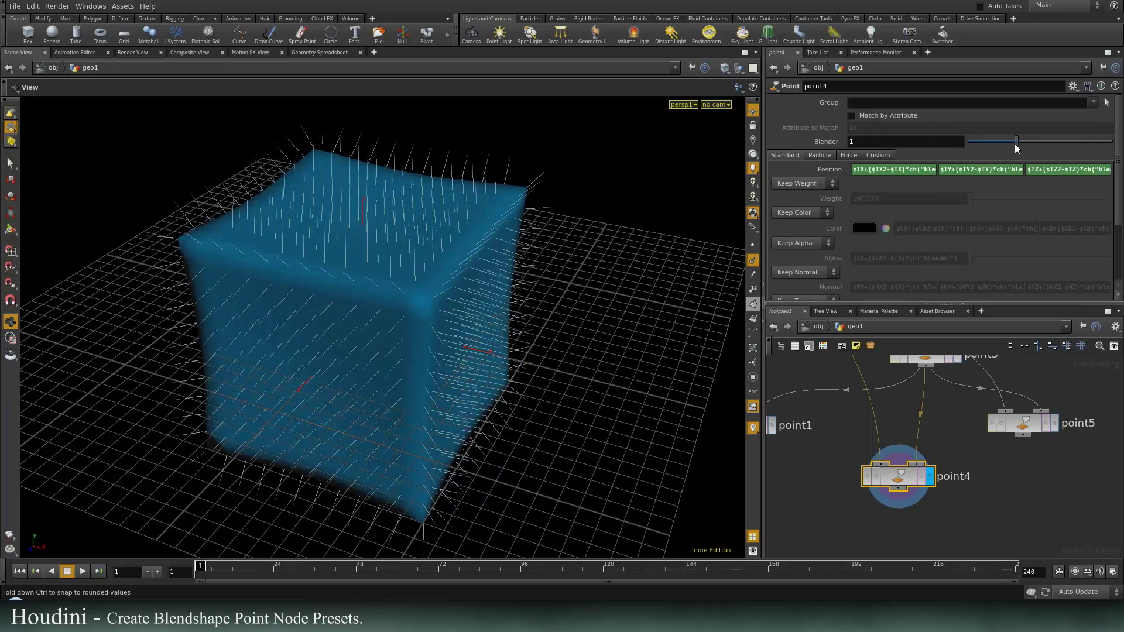